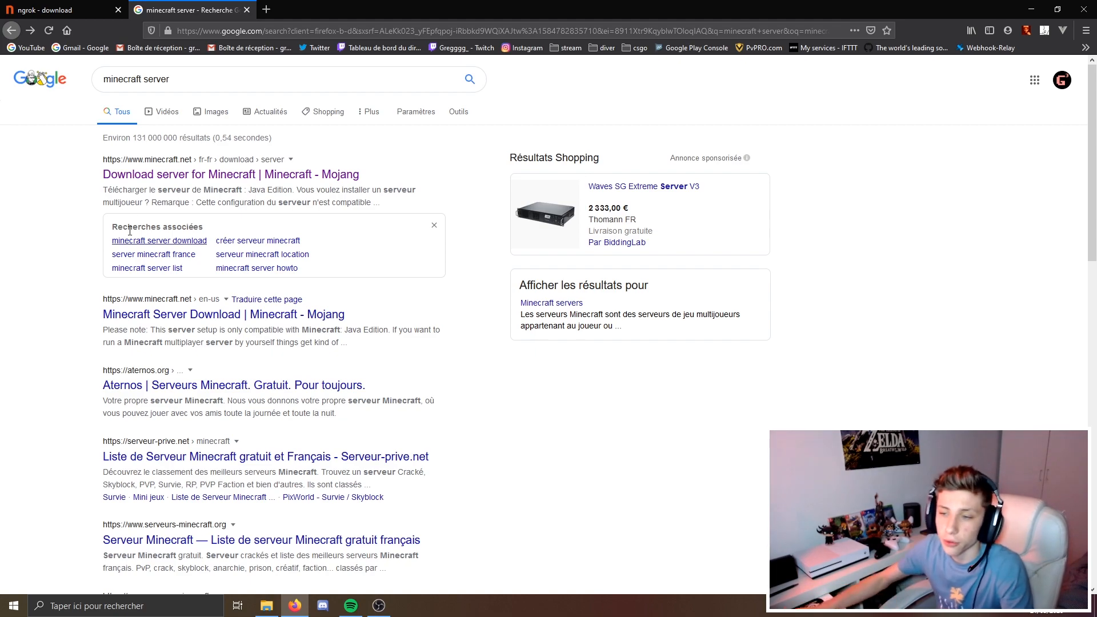
# Open Minecraft's official Java Edition server download page and download minecraft_server.1.15.2.jar, saving the file.
pyautogui.click(266, 180)
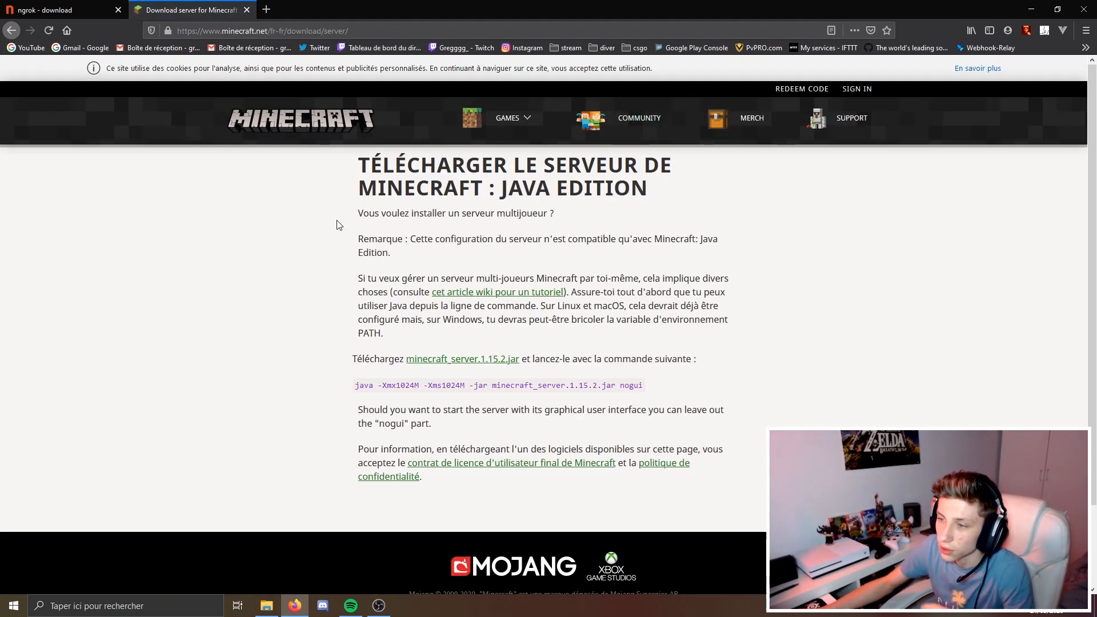
pyautogui.moveTo(377, 189); pyautogui.dragTo(520, 215)
pyautogui.click(621, 248)
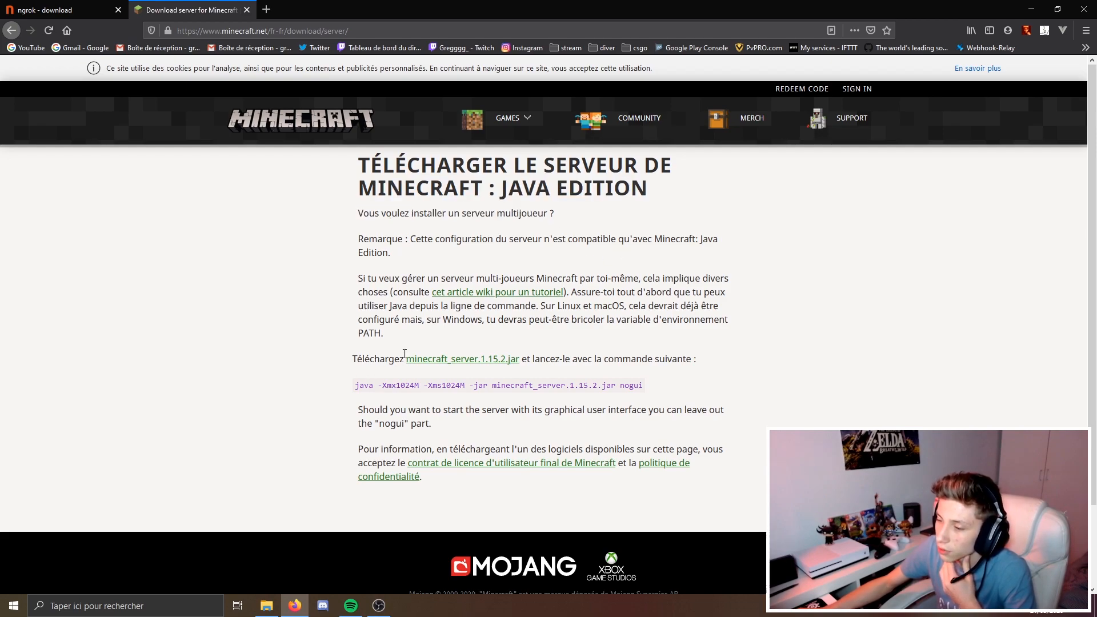
pyautogui.click(458, 359)
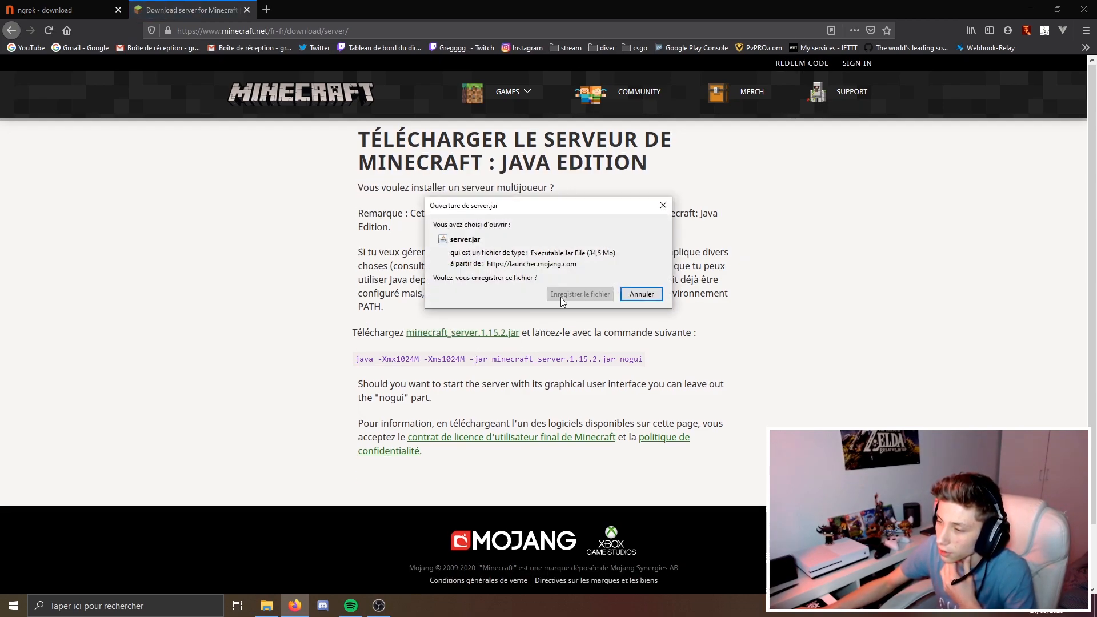
pyautogui.click(565, 299)
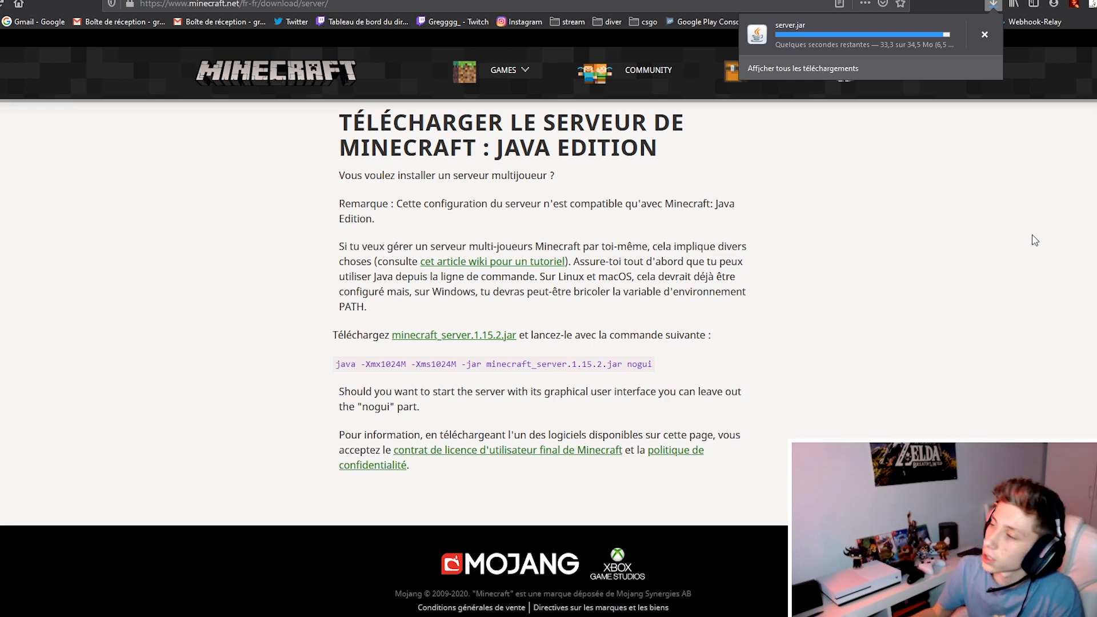
# Move the downloaded server.jar into the "serveur minecraft" folder on the desktop.
pyautogui.click(872, 223)
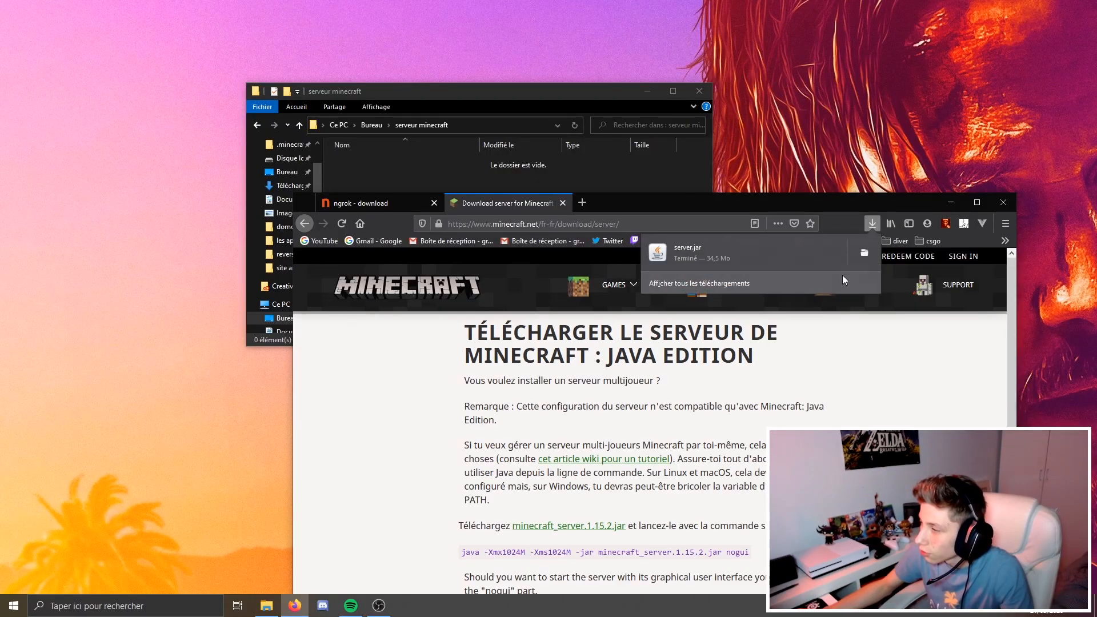
pyautogui.moveTo(778, 253); pyautogui.dragTo(484, 176)
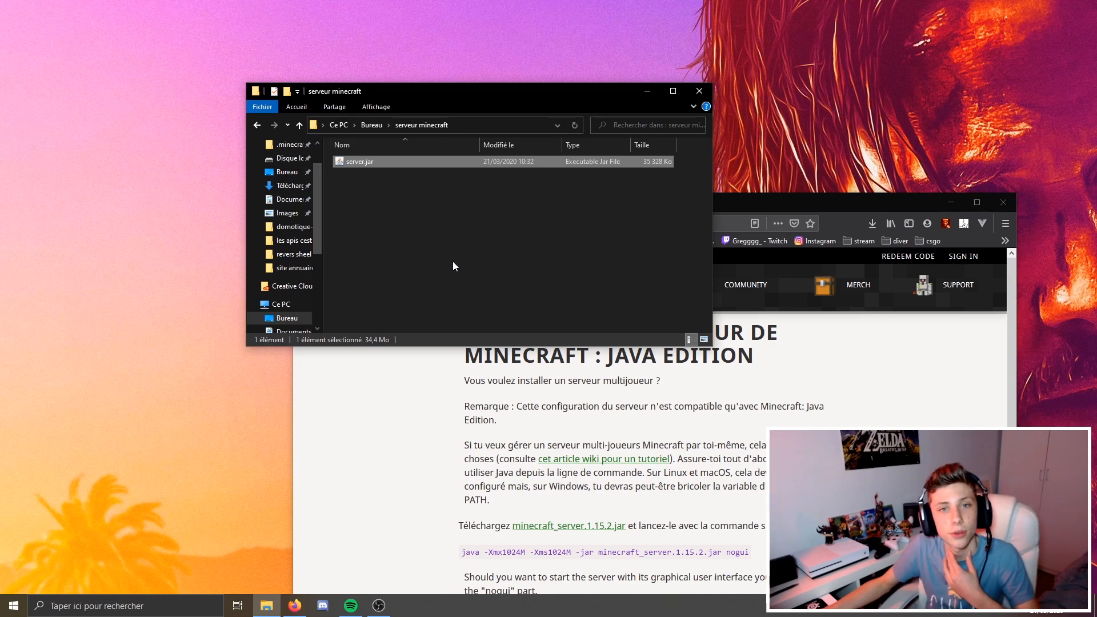
pyautogui.click(467, 258)
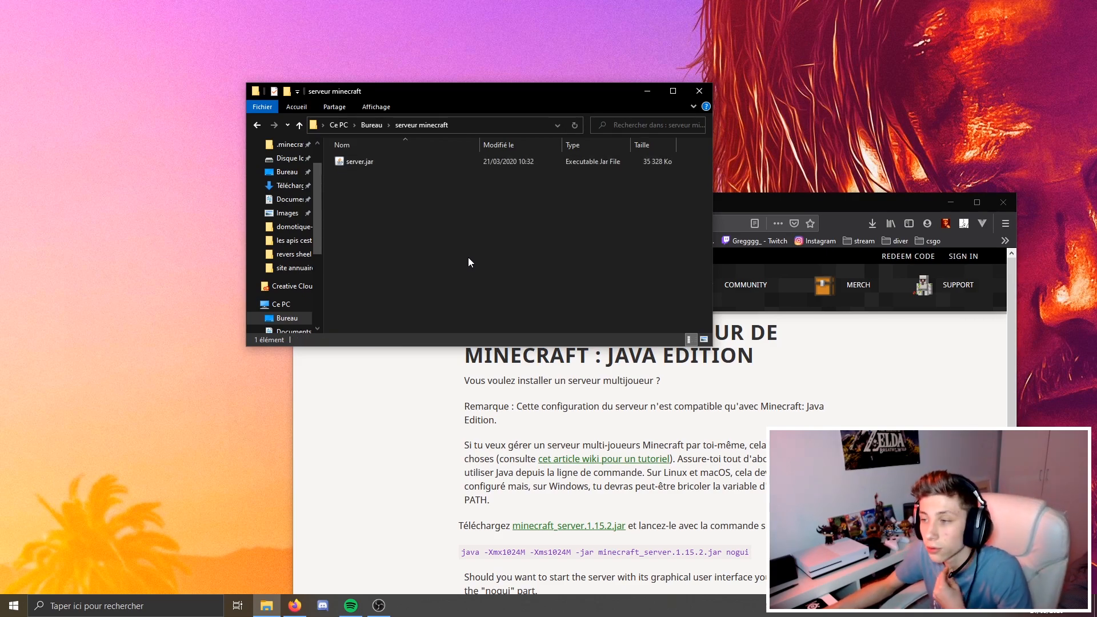
# Create a subfolder named "serveur", move server.jar into it and open the subfolder.
pyautogui.hotkey('ctrl', 'shift', 'n')
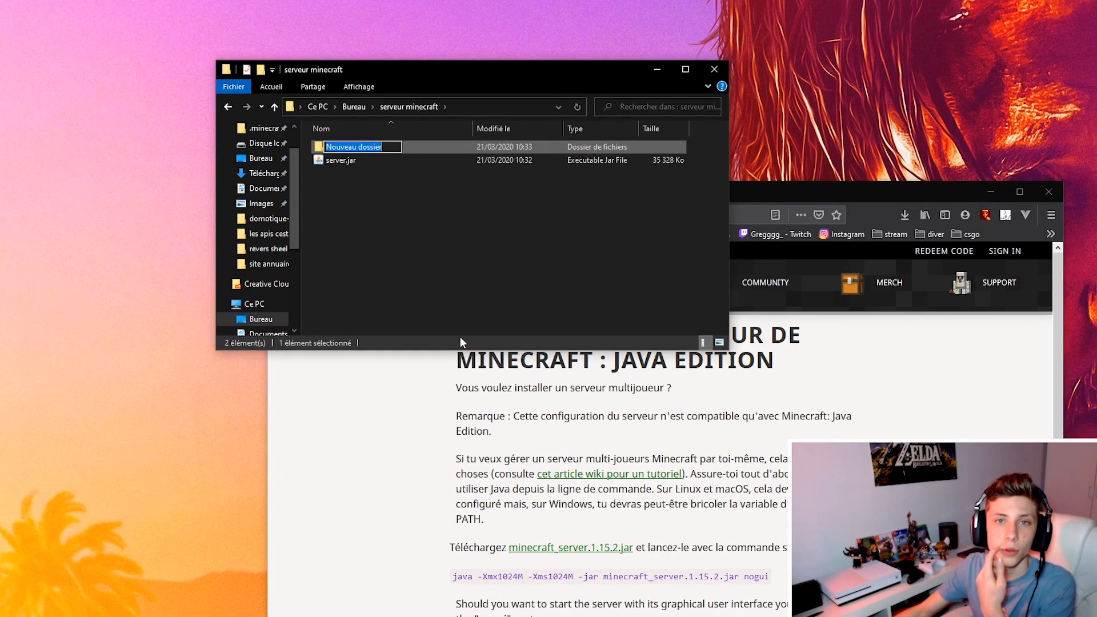
pyautogui.write('s')
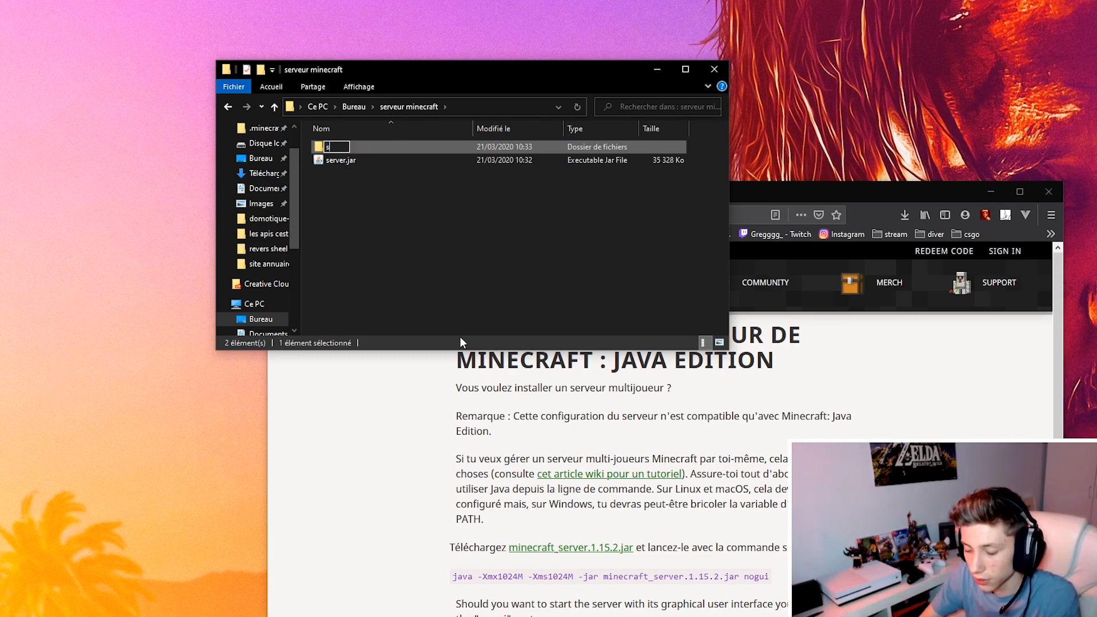
pyautogui.write('erveur')
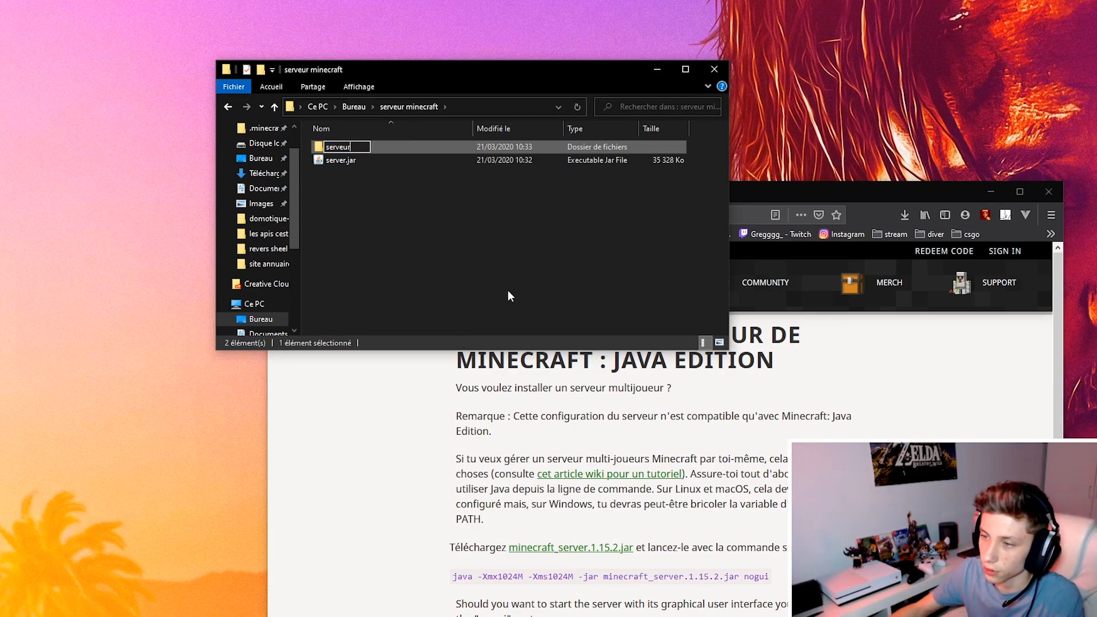
pyautogui.click(372, 180)
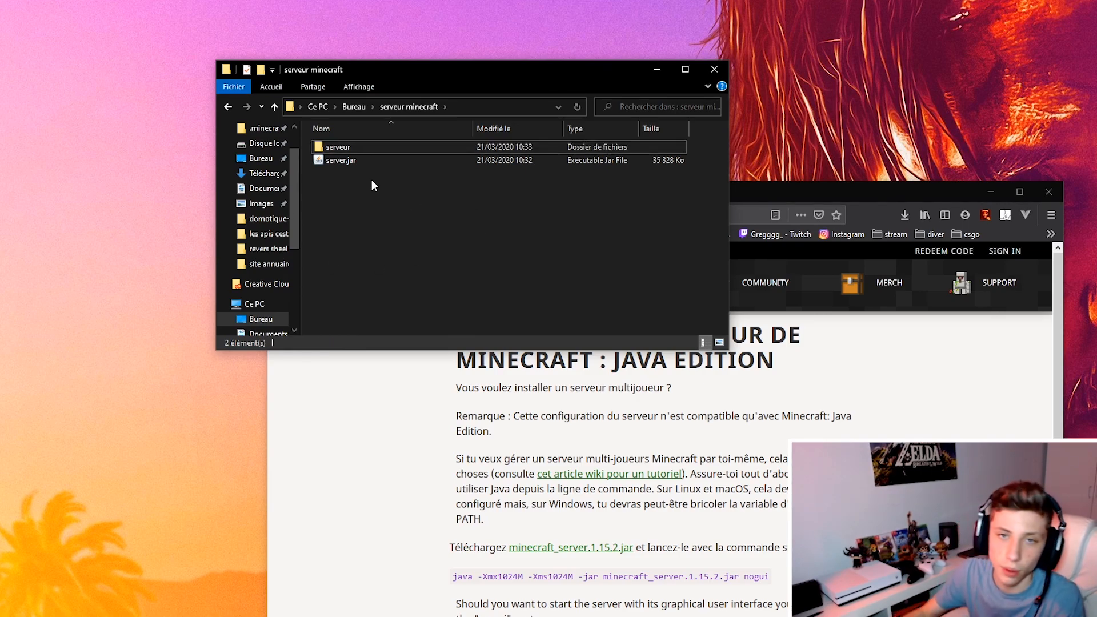
pyautogui.moveTo(346, 160); pyautogui.dragTo(354, 149)
pyautogui.doubleClick(354, 148)
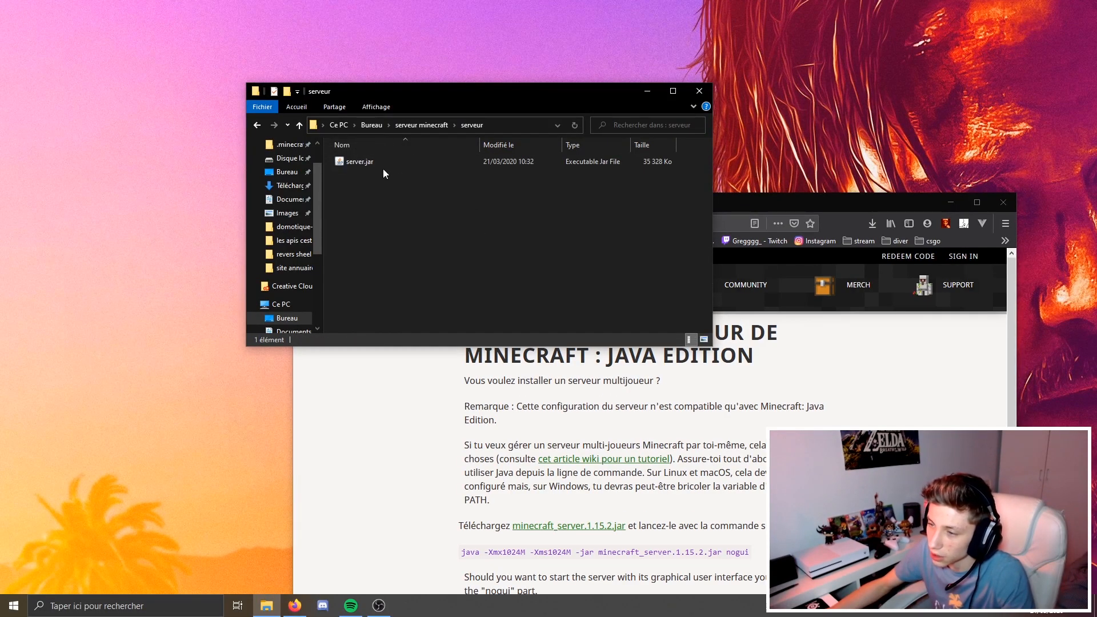
# Copy the Java launch command for the server from the Minecraft download page.
pyautogui.moveTo(731, 200); pyautogui.dragTo(627, 194)
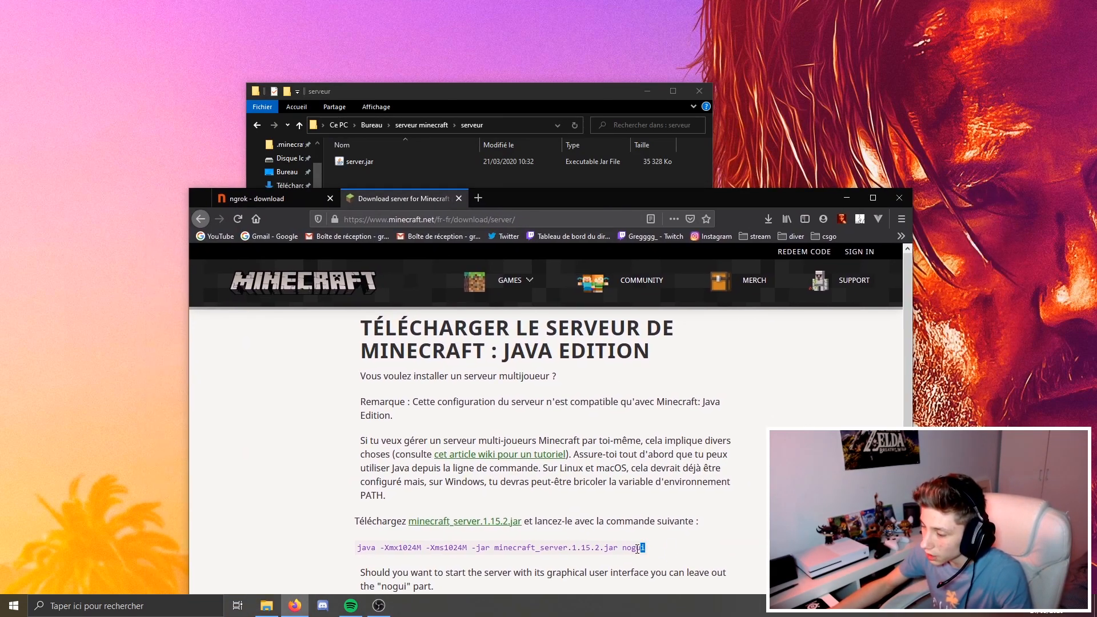
pyautogui.moveTo(646, 547); pyautogui.dragTo(343, 550)
pyautogui.hotkey('ctrl', 'c')
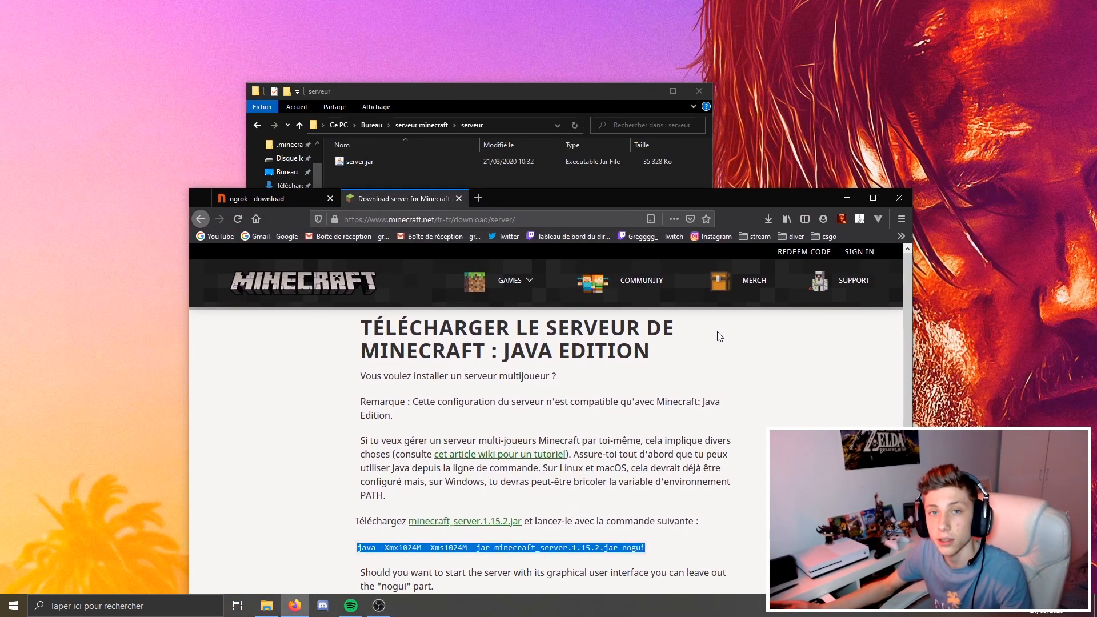
# Create a text document named start.txt next to server.jar in the "serveur" folder.
pyautogui.click(846, 198)
pyautogui.rightClick(410, 227)
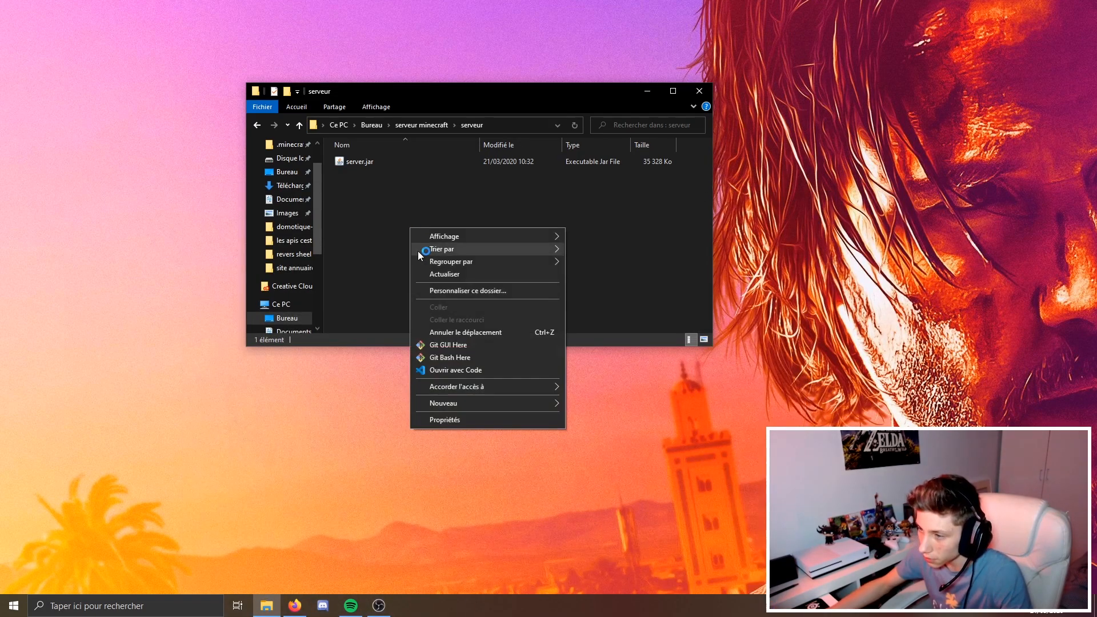
pyautogui.moveTo(467, 406)
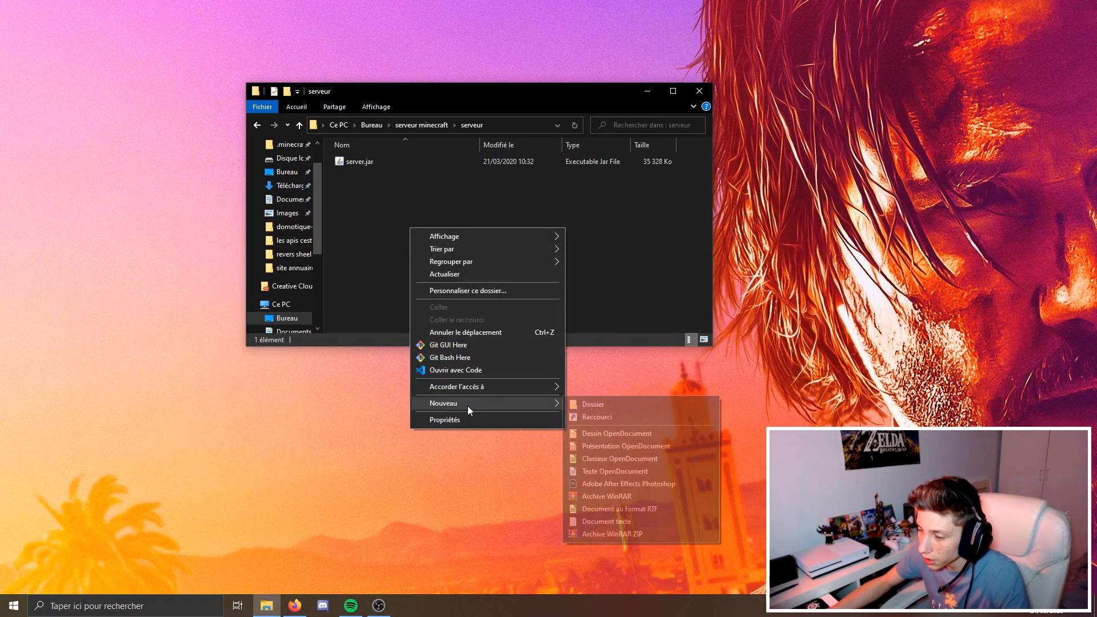
pyautogui.click(625, 521)
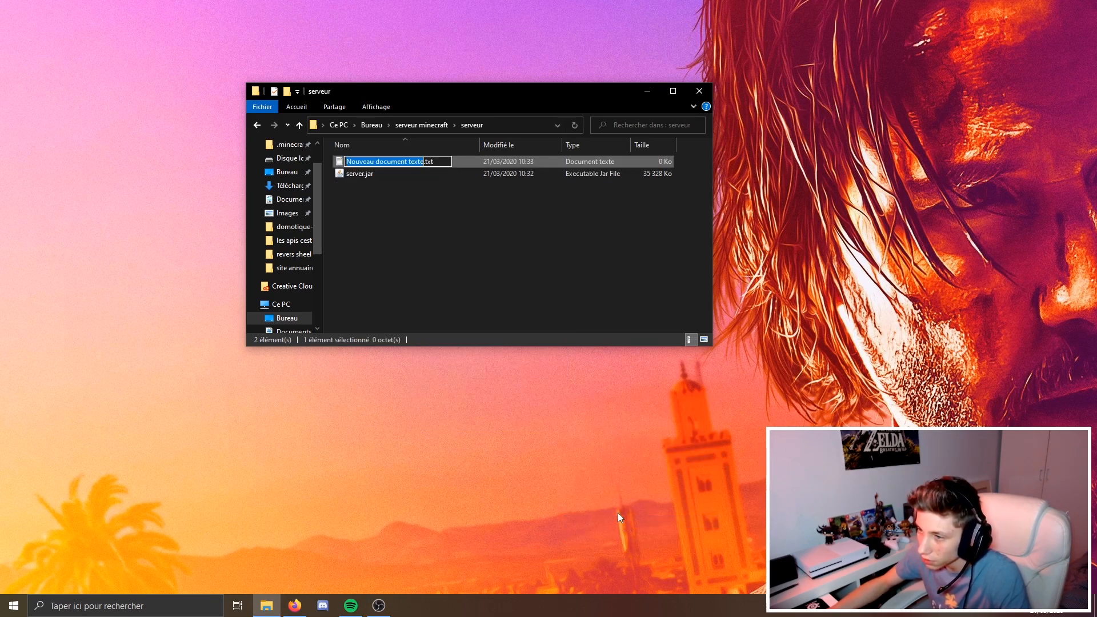
pyautogui.write('start')
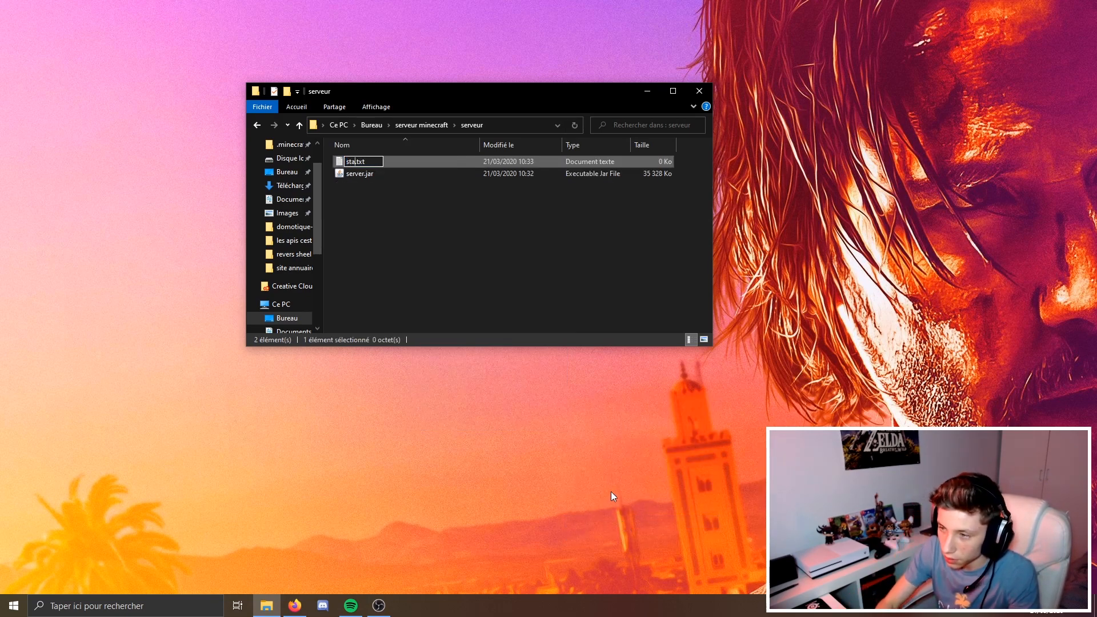
pyautogui.press('Return')
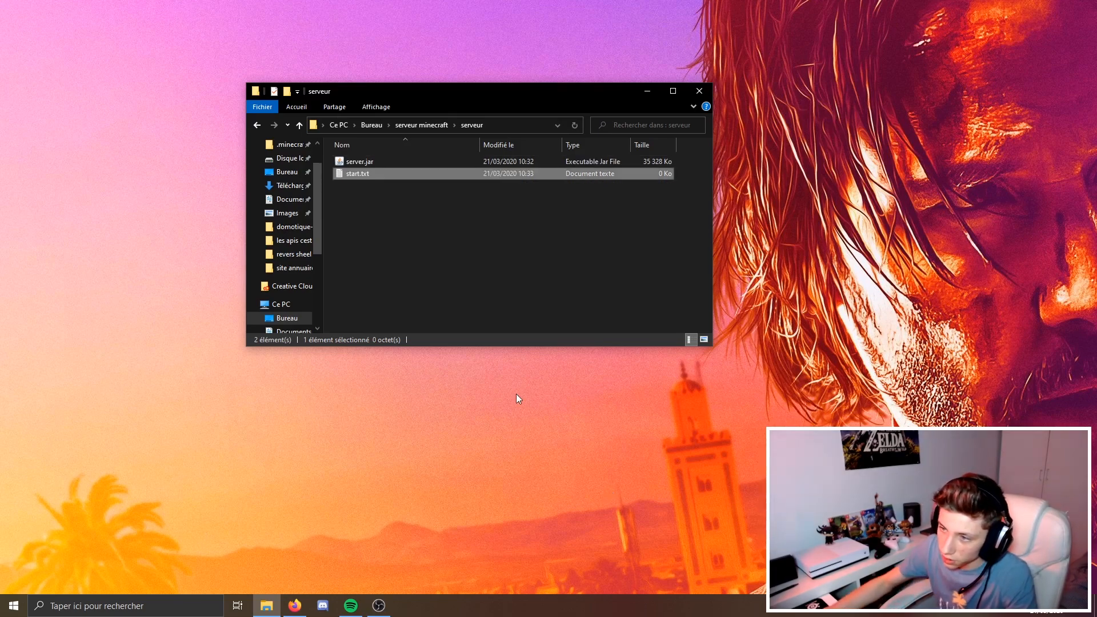
# Open start.txt and paste the copied Java launch command into it.
pyautogui.doubleClick(369, 174)
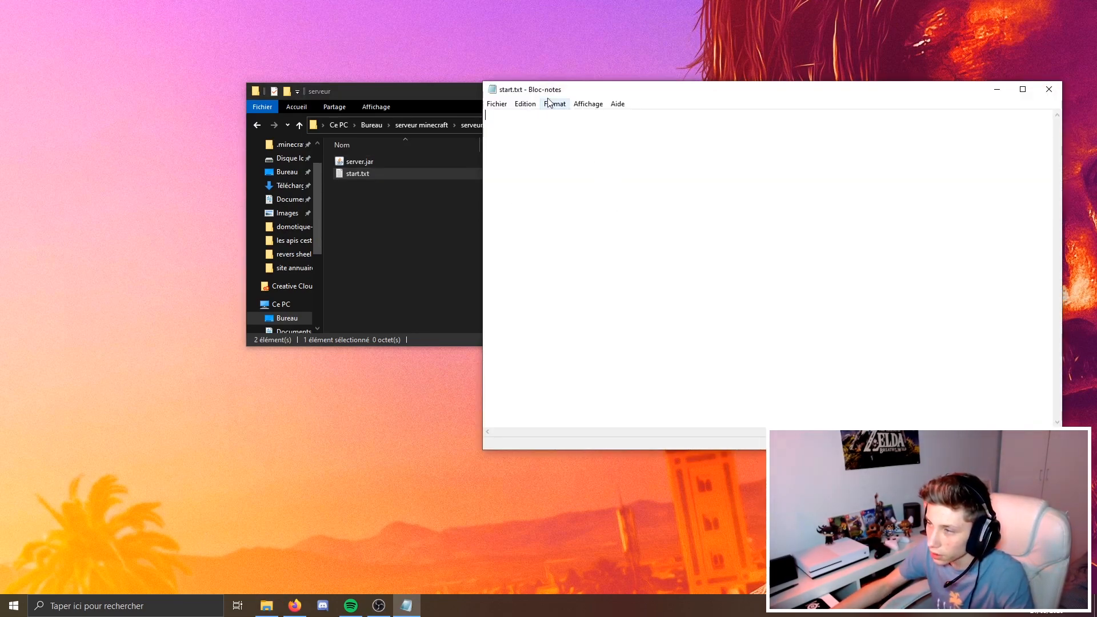
pyautogui.moveTo(550, 93); pyautogui.dragTo(391, 183)
pyautogui.hotkey('ctrl', 'v')
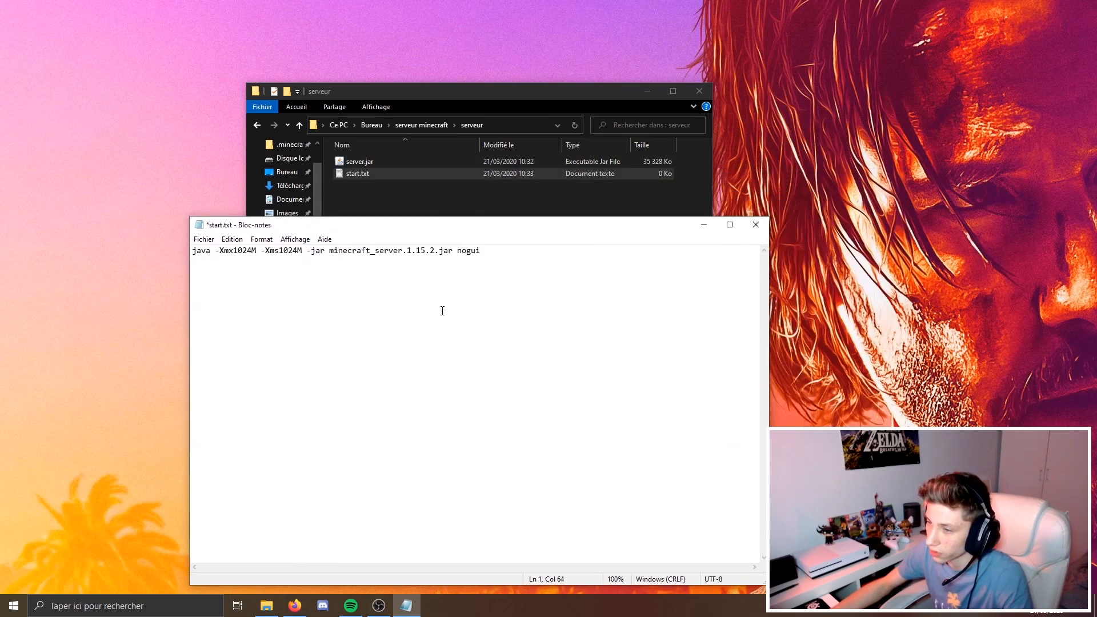
# Replace the jar file name in the launch command with server.jar and save start.txt.
pyautogui.click(454, 263)
pyautogui.moveTo(453, 250)
pyautogui.mouseDown()
pyautogui.moveTo(329, 250)
pyautogui.moveTo(447, 252)
pyautogui.mouseUp()
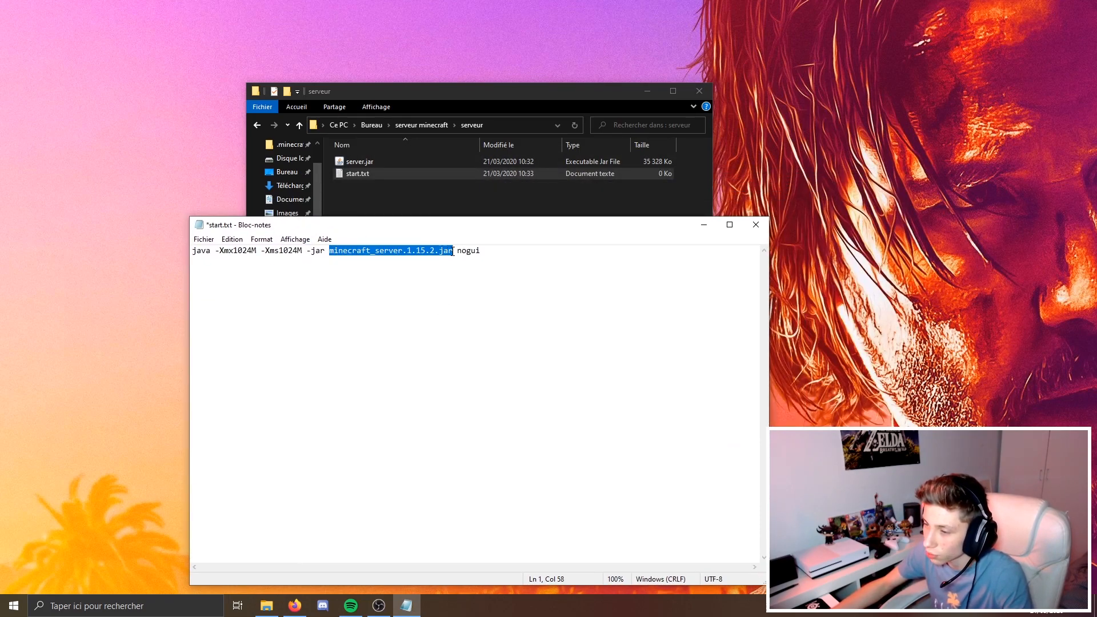
pyautogui.write('server.jat')
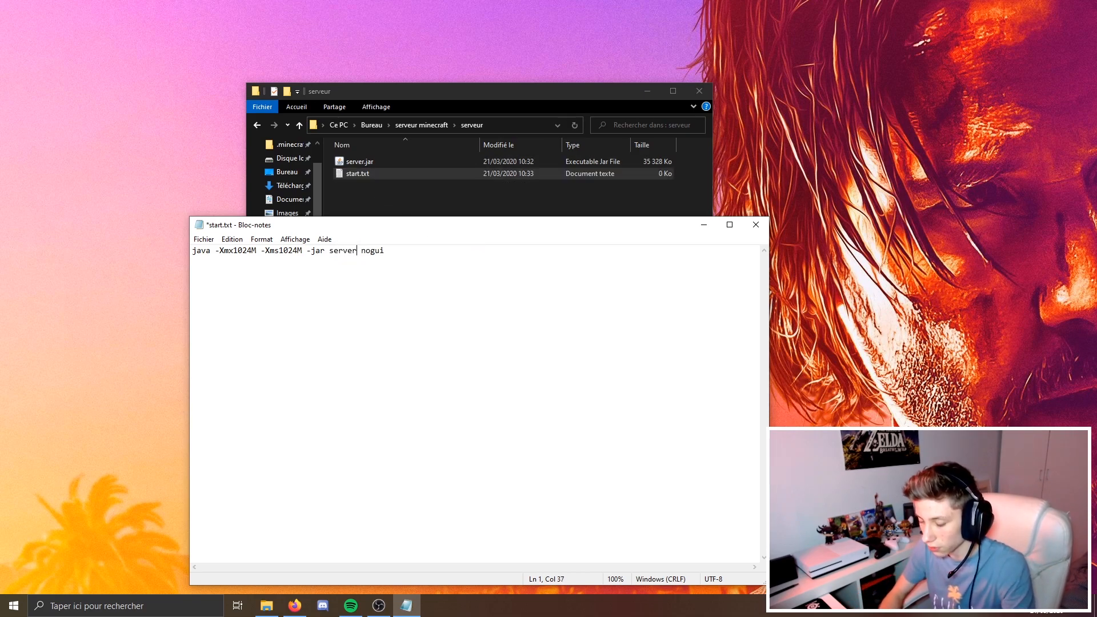
pyautogui.press('BackSpace')
pyautogui.write('r')
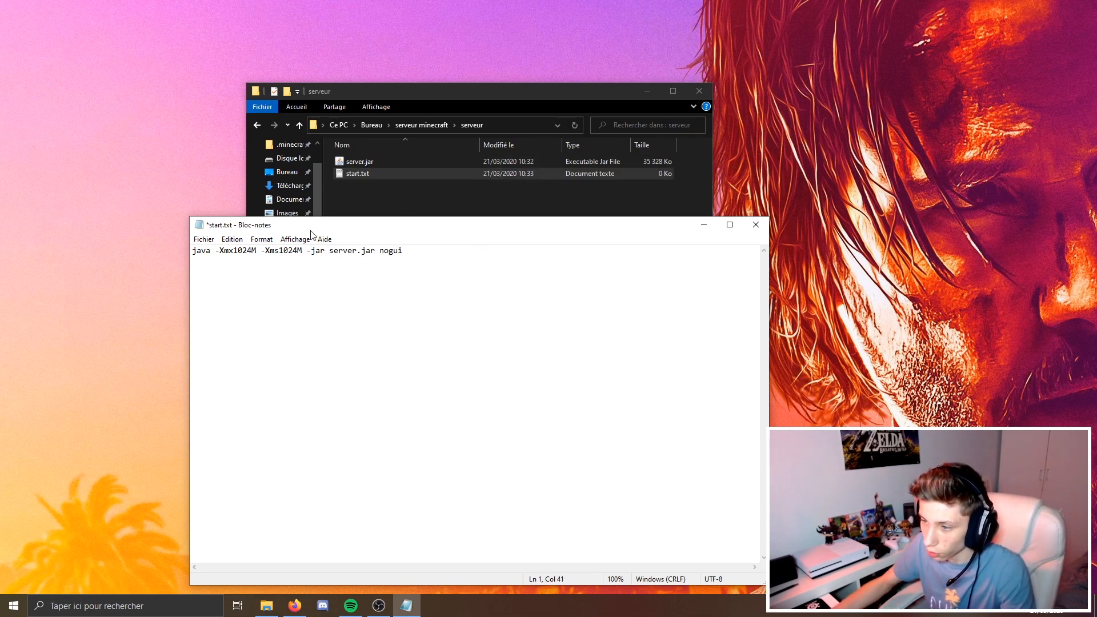
pyautogui.moveTo(335, 251); pyautogui.dragTo(352, 250)
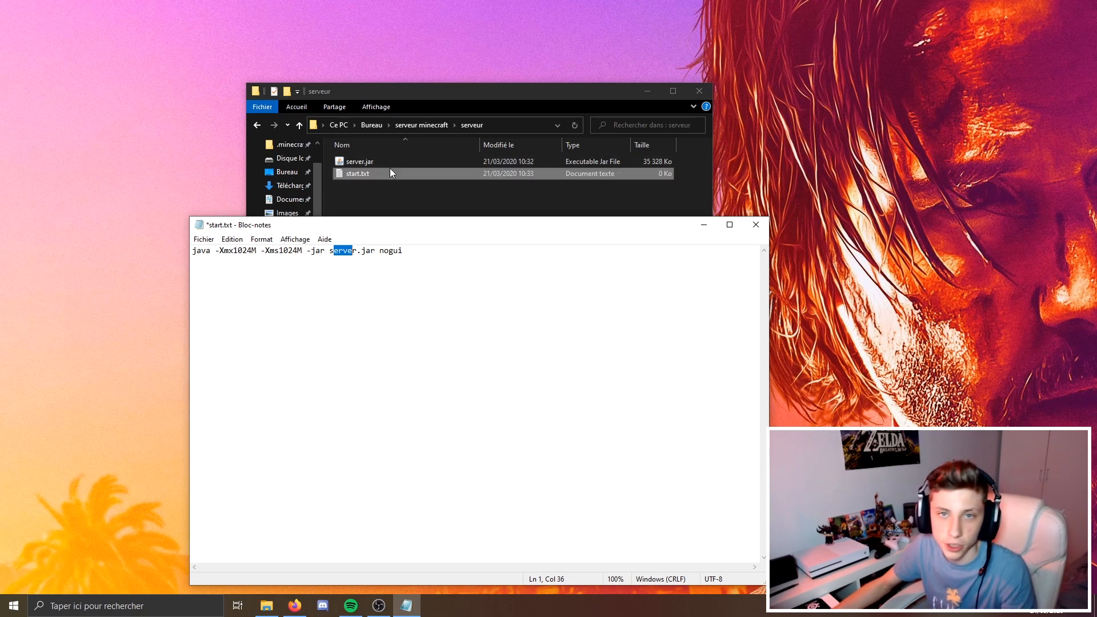
pyautogui.click(451, 265)
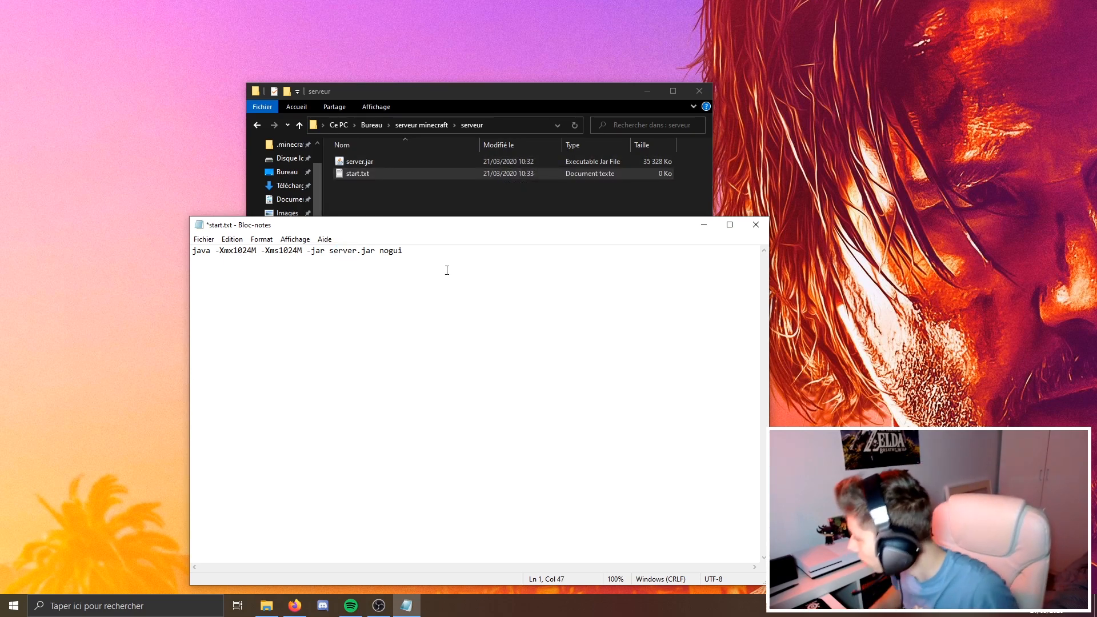
pyautogui.hotkey('ctrl', 's')
# Review the launch command's java call, Xmx and Xms memory arguments, jar name and nogui option, and close the text file.
pyautogui.moveTo(210, 251); pyautogui.dragTo(194, 249)
pyautogui.click(203, 256)
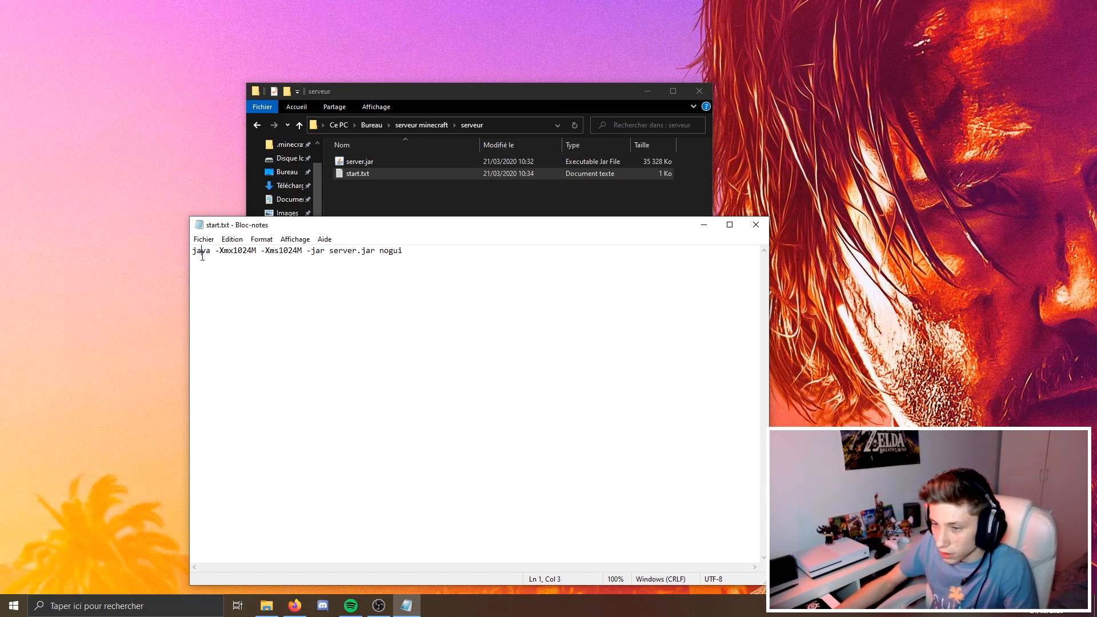
pyautogui.moveTo(210, 254); pyautogui.dragTo(225, 254)
pyautogui.click(224, 255)
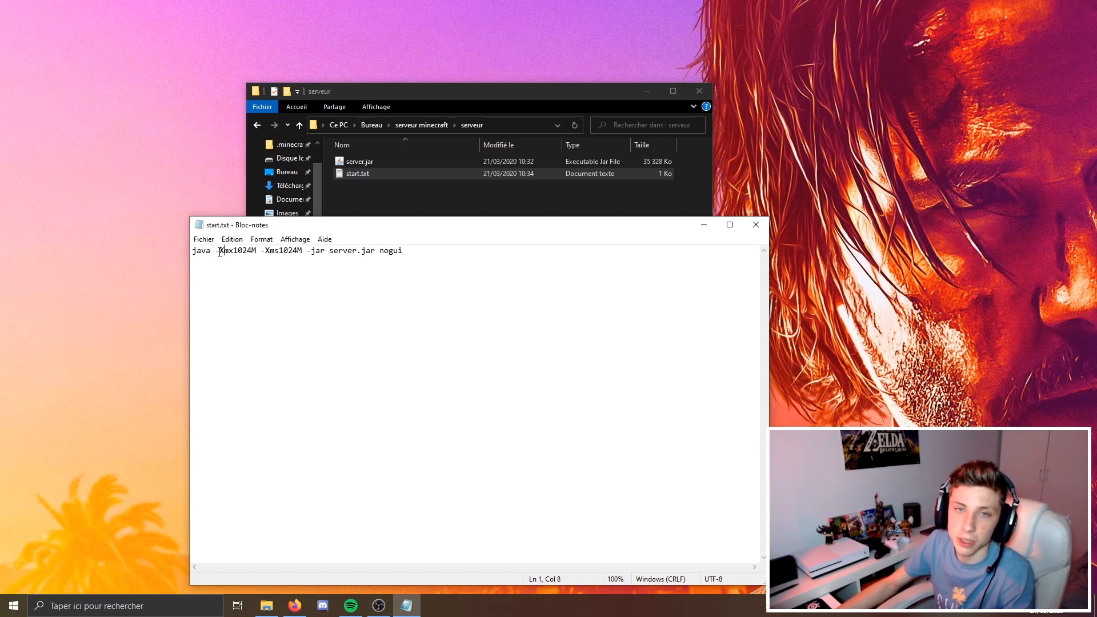
pyautogui.moveTo(222, 254); pyautogui.dragTo(330, 252)
pyautogui.click(233, 255)
pyautogui.click(289, 252)
pyautogui.click(298, 254)
pyautogui.click(393, 252)
pyautogui.click(344, 253)
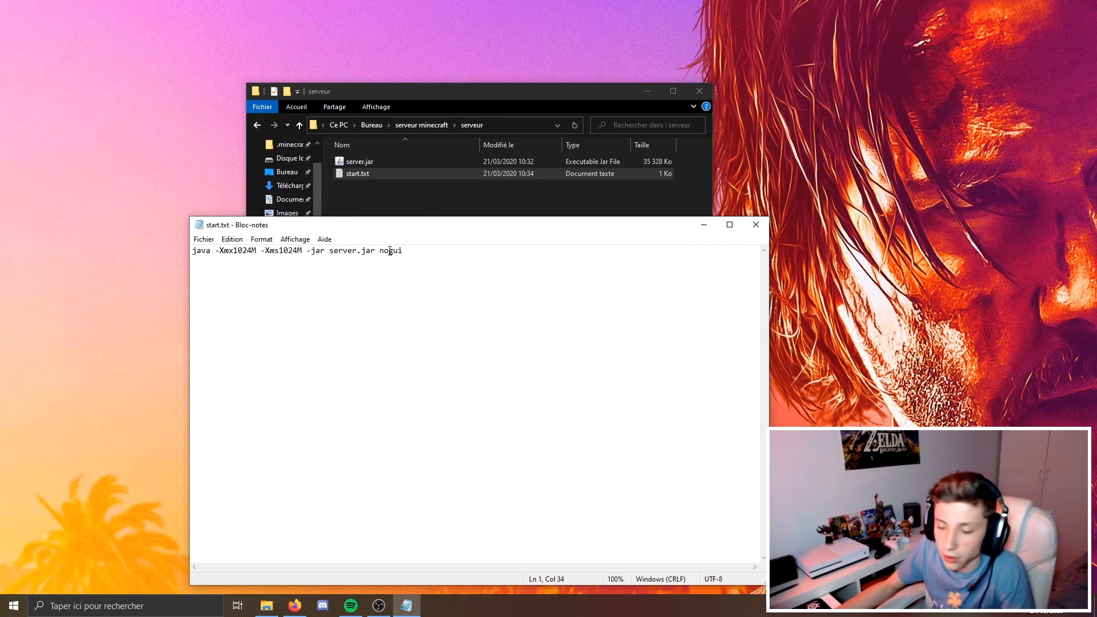
pyautogui.click(293, 251)
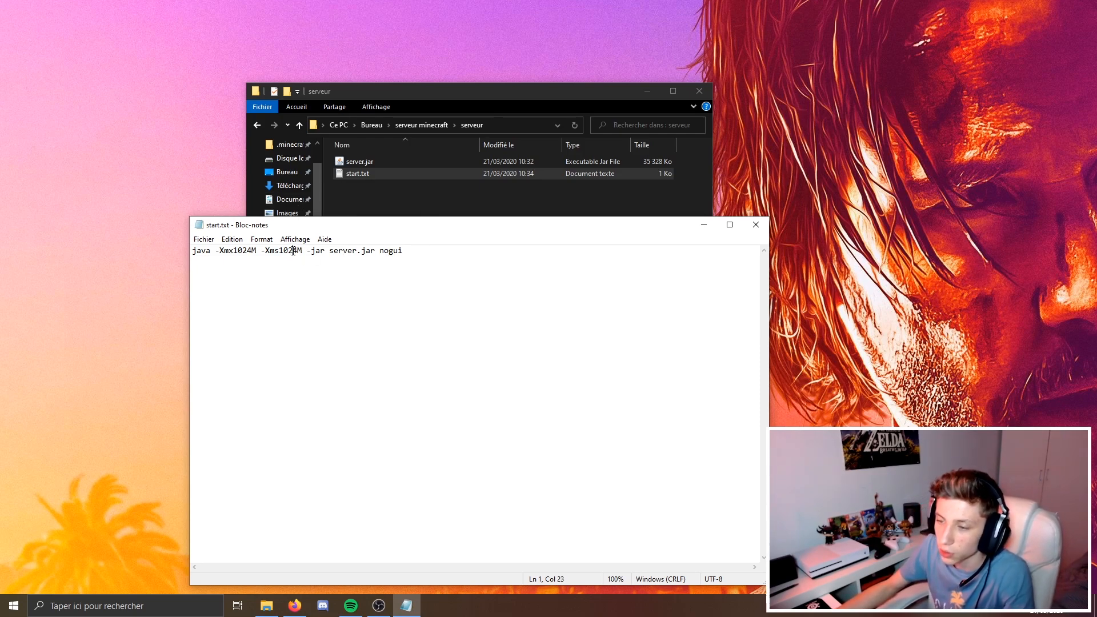
pyautogui.click(343, 280)
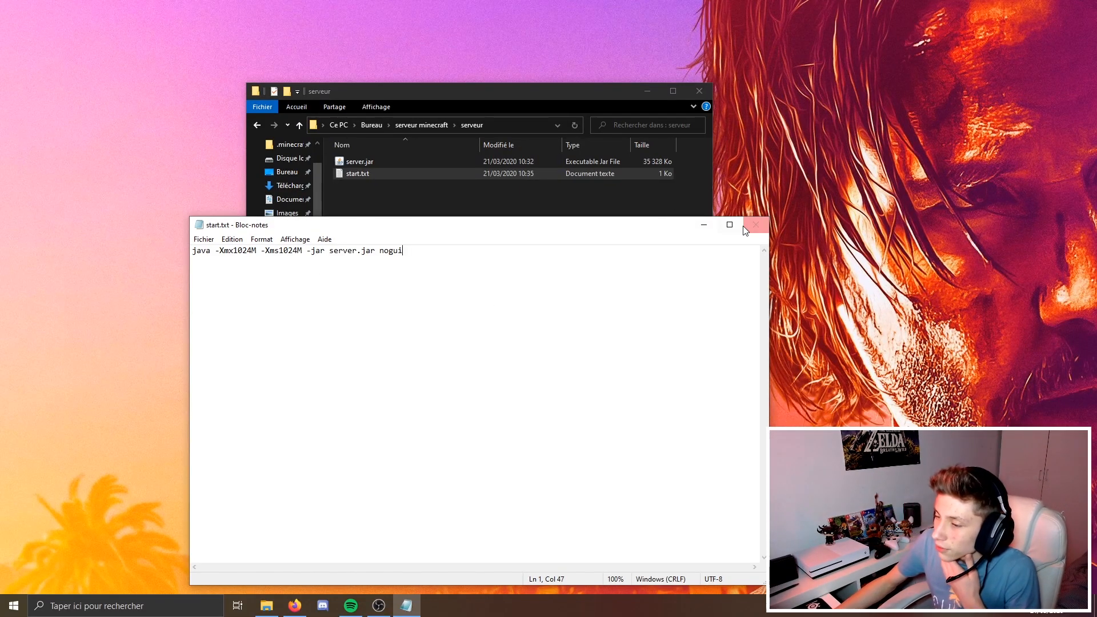
pyautogui.click(752, 226)
pyautogui.rightClick(376, 176)
pyautogui.click(352, 217)
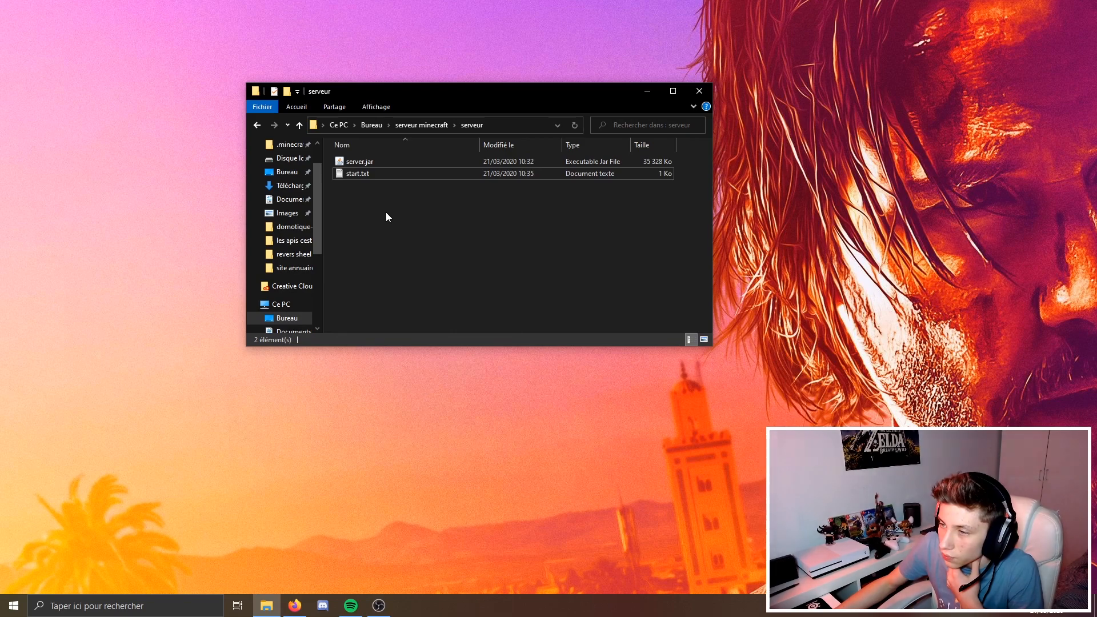
pyautogui.click(365, 176)
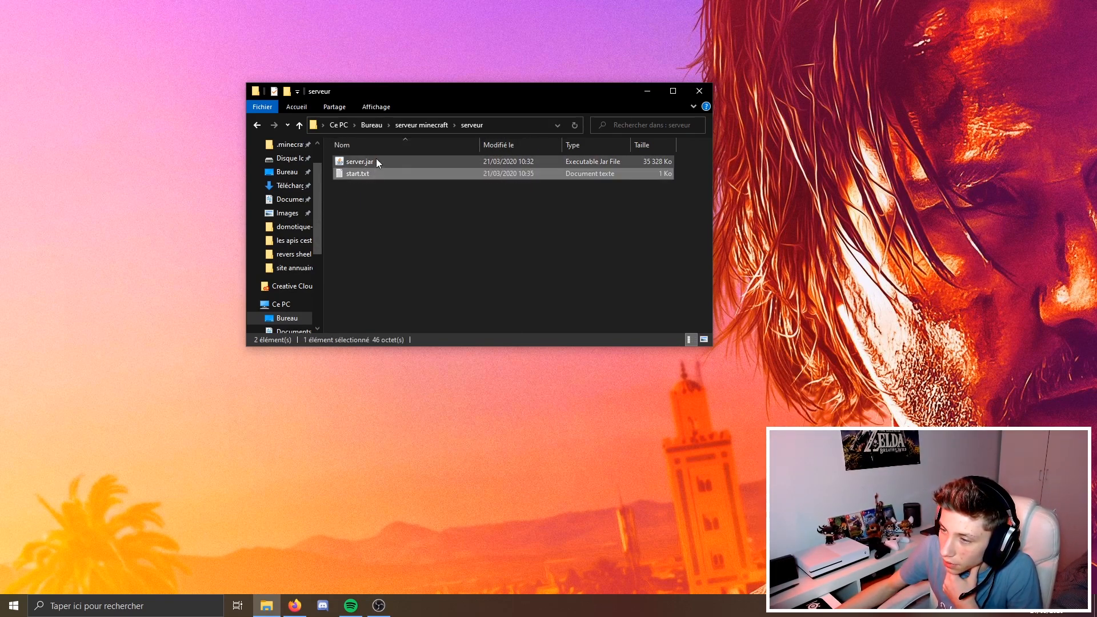
# Check the setting for hiding known file type extensions in the folder view options, and close the dialog.
pyautogui.click(263, 107)
pyautogui.click(292, 176)
pyautogui.click(302, 178)
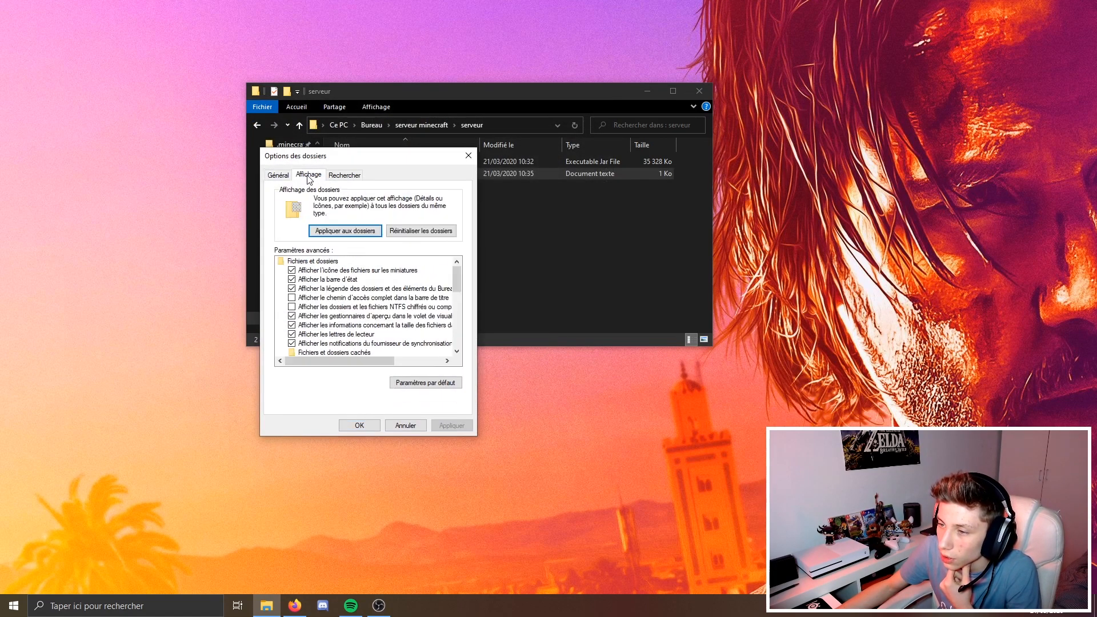
pyautogui.scroll(-4, 330, 311)
pyautogui.scroll(2, 330, 311)
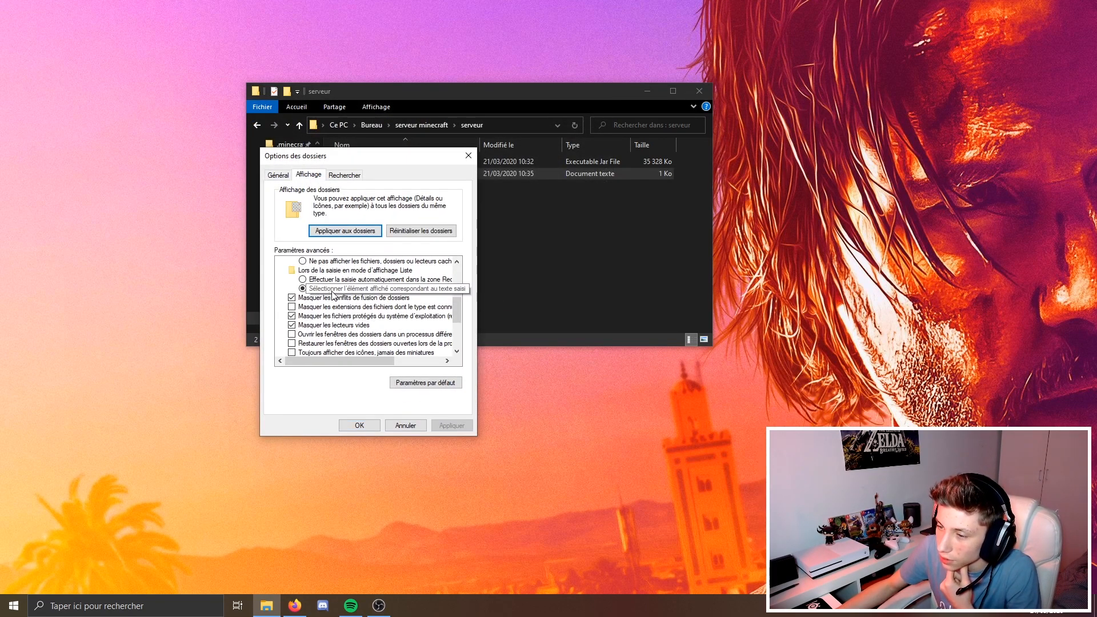
pyautogui.scroll(-1, 336, 294)
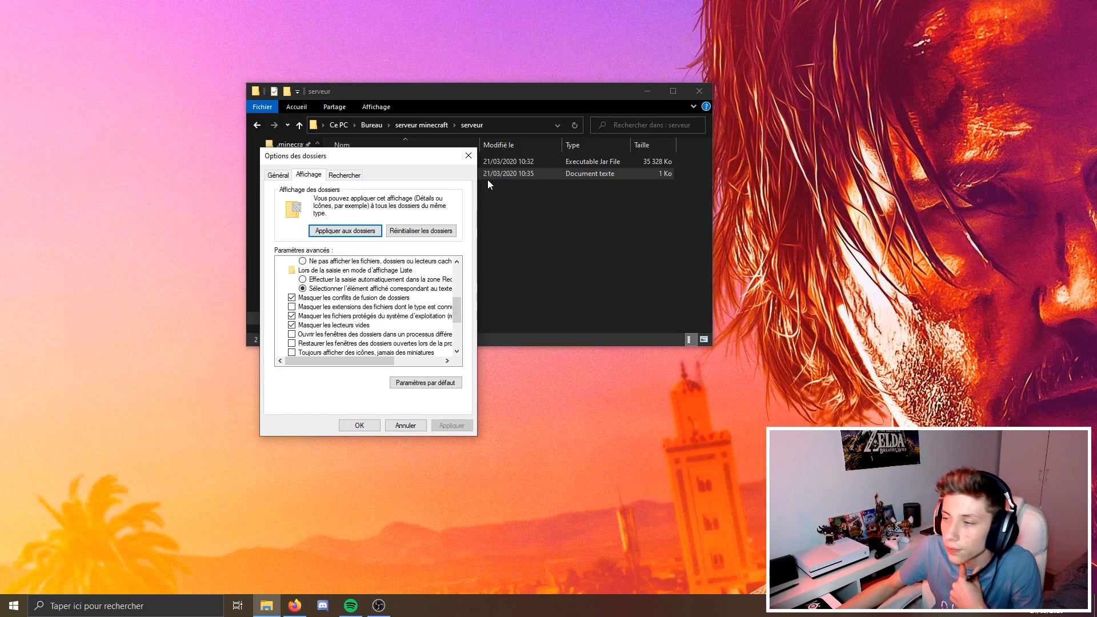
pyautogui.click(463, 159)
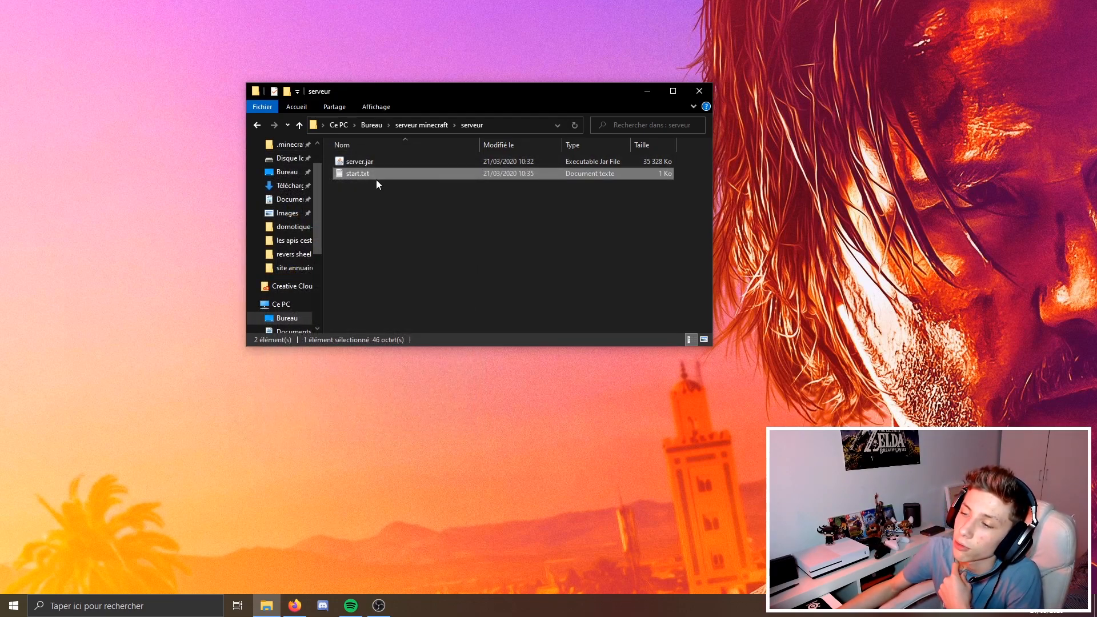
# Rename start.txt to start.bat, accept the extension change, and run the batch file once.
pyautogui.rightClick(362, 177)
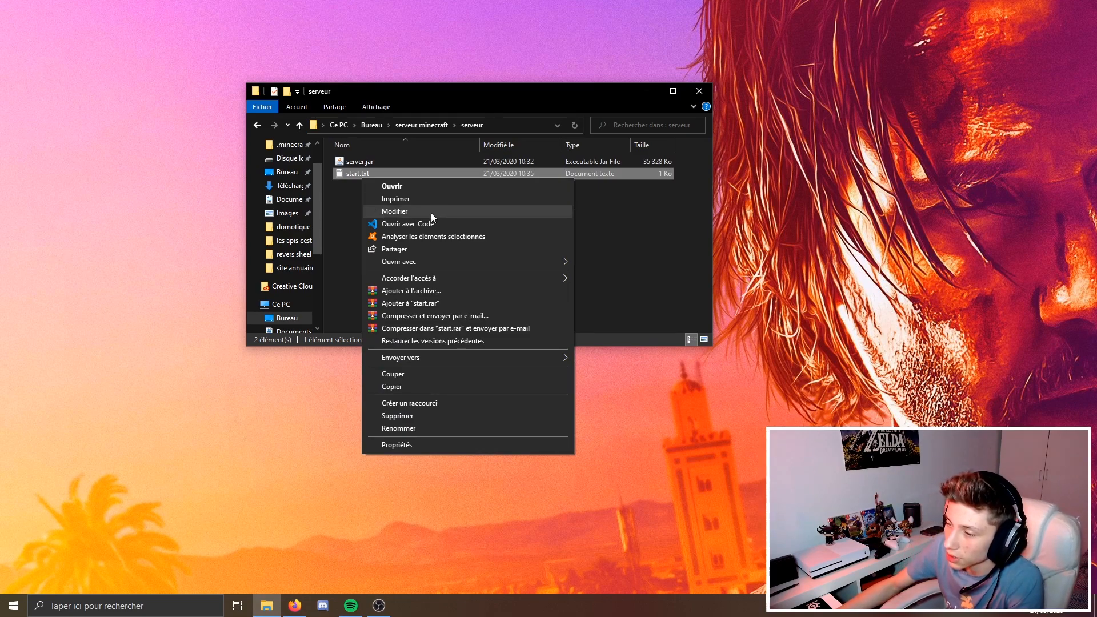
pyautogui.click(437, 428)
pyautogui.click(375, 174)
pyautogui.press('BackSpace')
pyautogui.press('BackSpace')
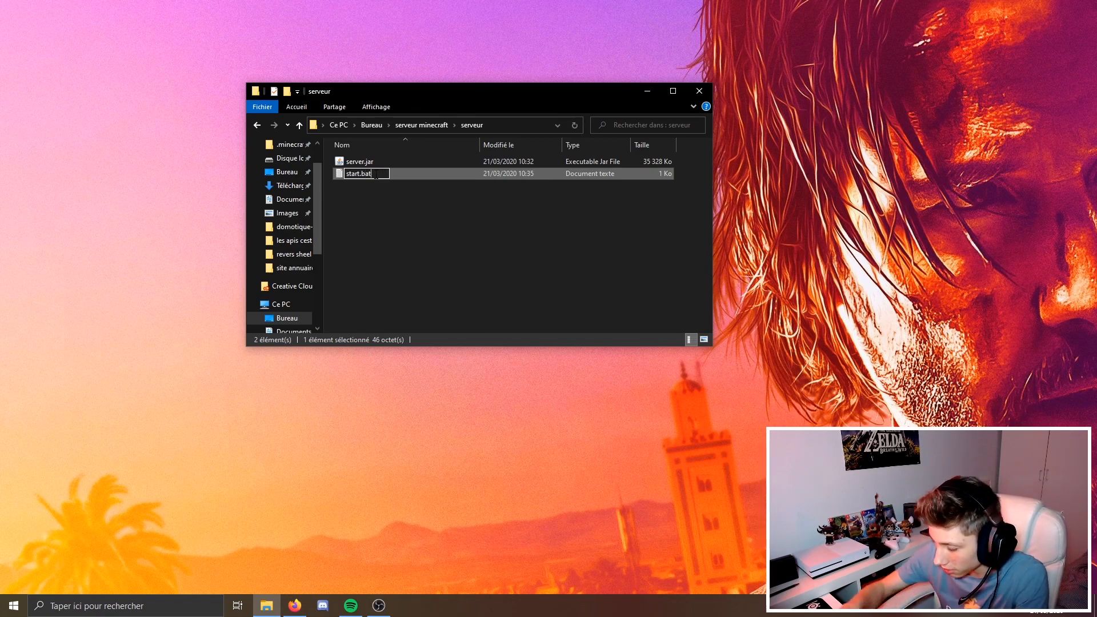
pyautogui.press('Return')
pyautogui.press('Return')
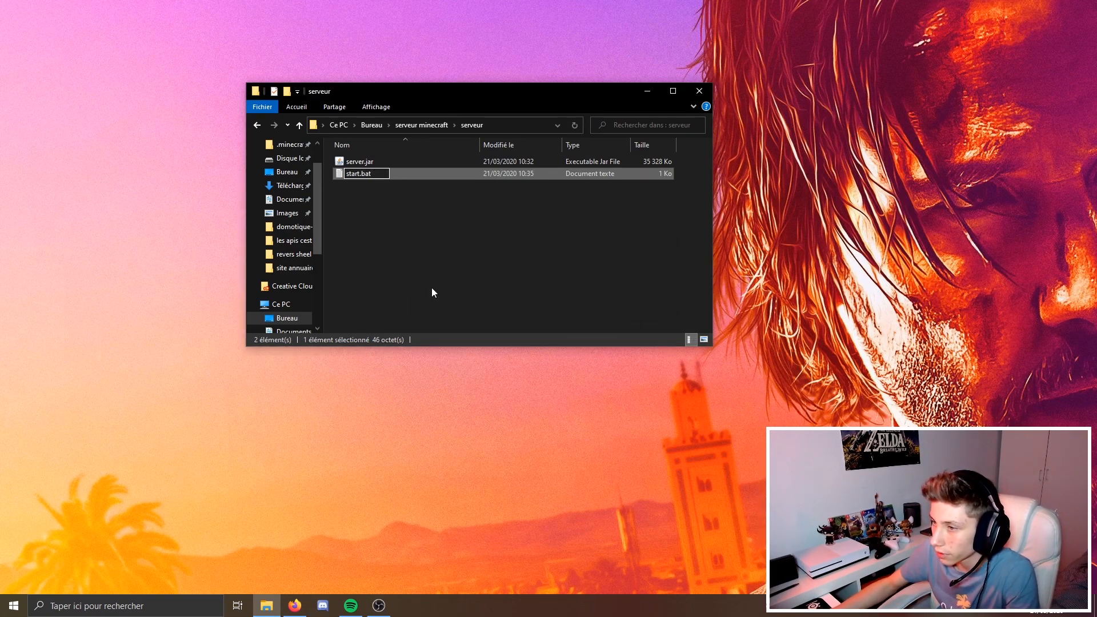
pyautogui.click(411, 300)
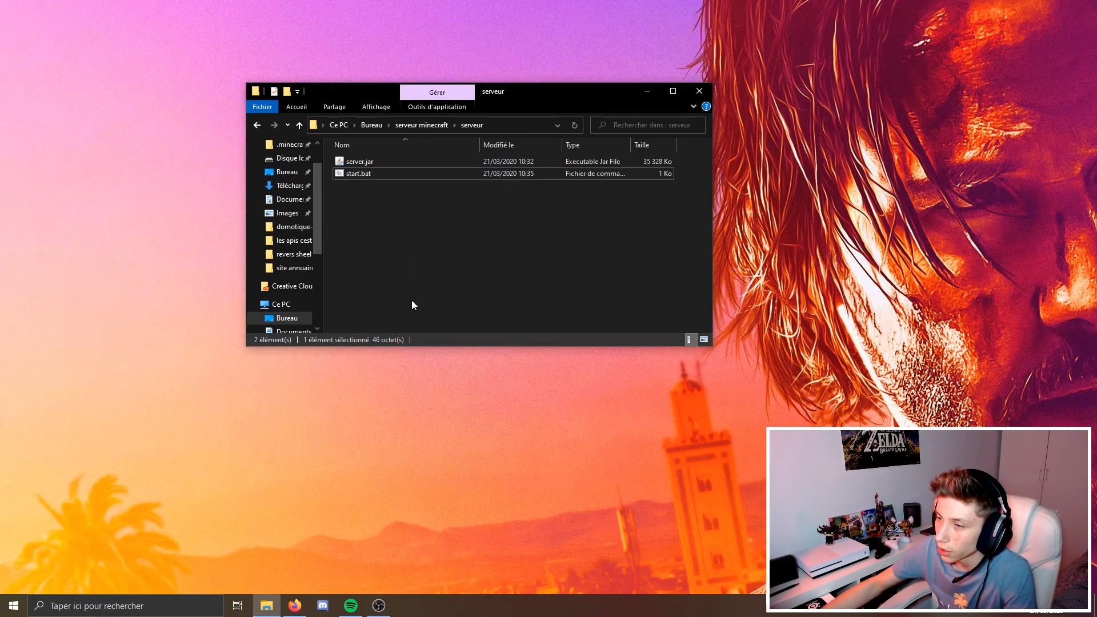
pyautogui.doubleClick(395, 173)
pyautogui.moveTo(367, 79); pyautogui.dragTo(499, 235)
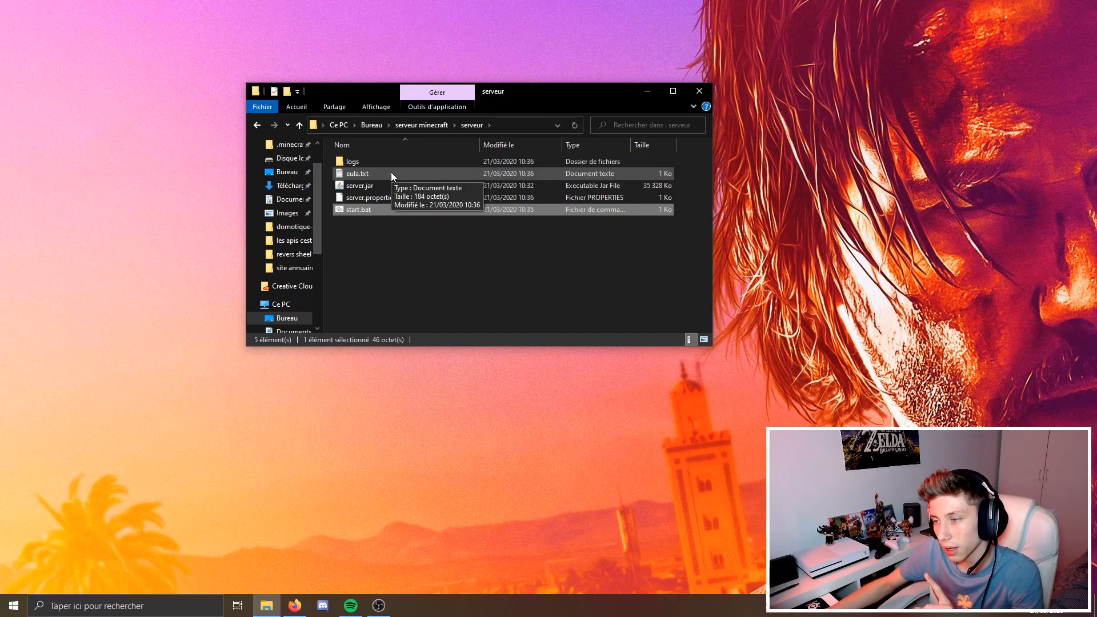
# Accept the EULA by setting eula=true in eula.txt, save the file and close it.
pyautogui.doubleClick(391, 172)
pyautogui.moveTo(243, 270); pyautogui.dragTo(221, 270)
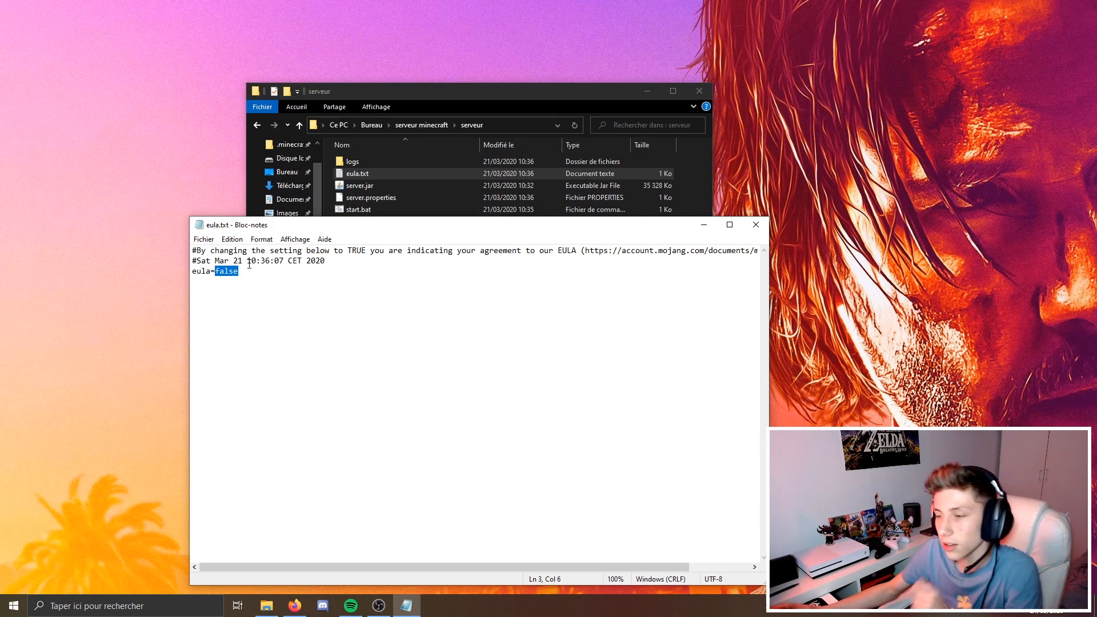
pyautogui.write('tru')
pyautogui.hotkey('ctrl', 's')
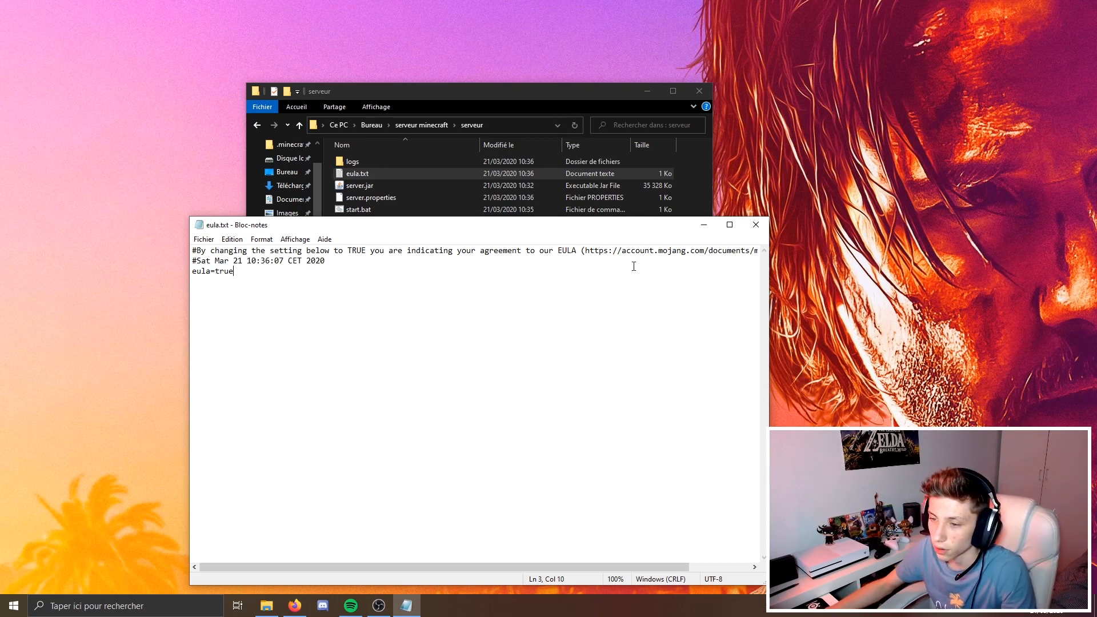
pyautogui.click(756, 225)
# Start the server by running start.bat again and look over the files generated in the "serveur" folder.
pyautogui.doubleClick(376, 210)
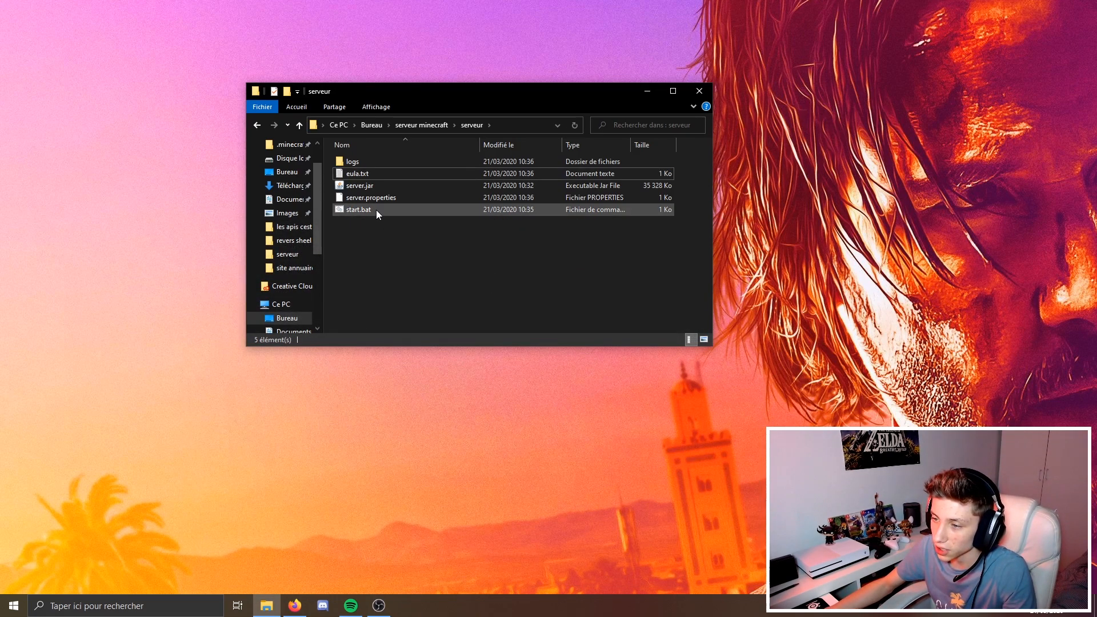
pyautogui.moveTo(356, 98); pyautogui.dragTo(461, 309)
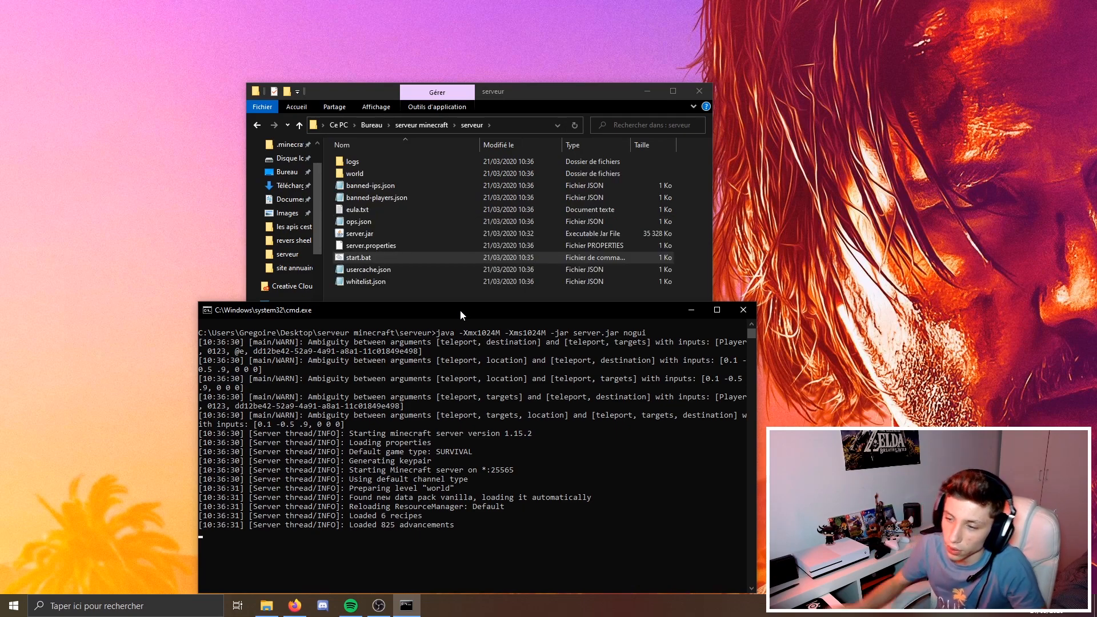
pyautogui.click(406, 185)
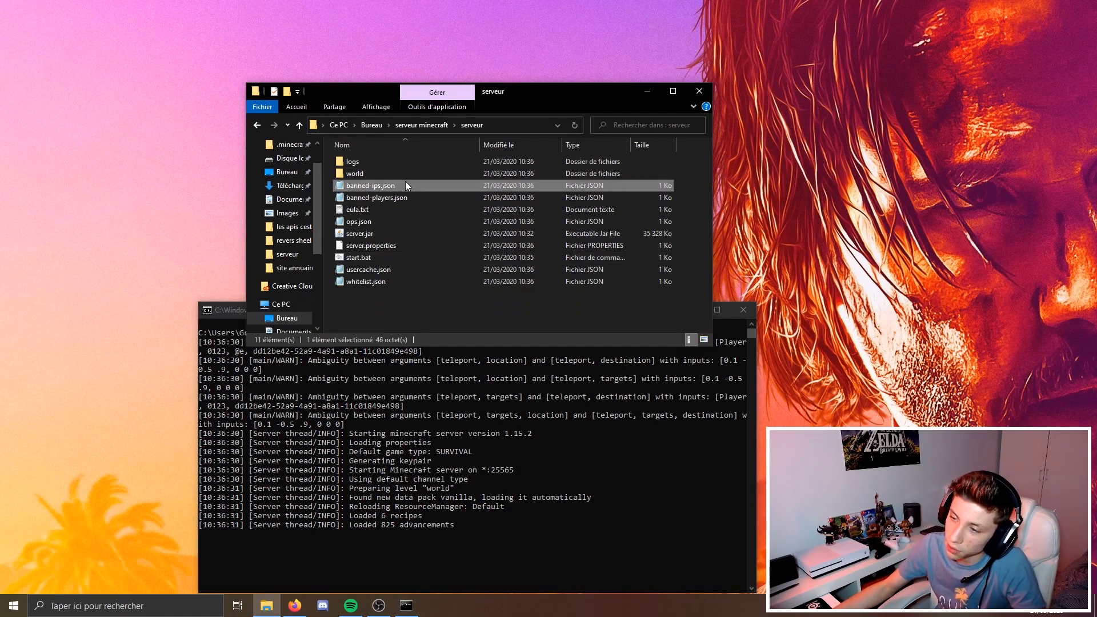
pyautogui.click(413, 194)
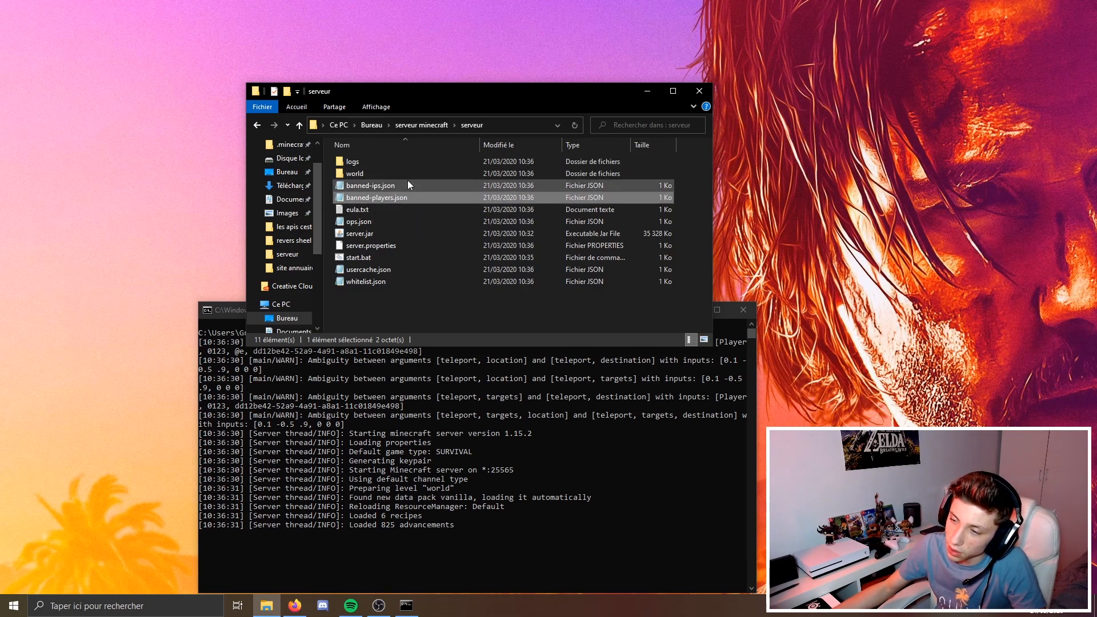
pyautogui.click(389, 283)
pyautogui.click(389, 309)
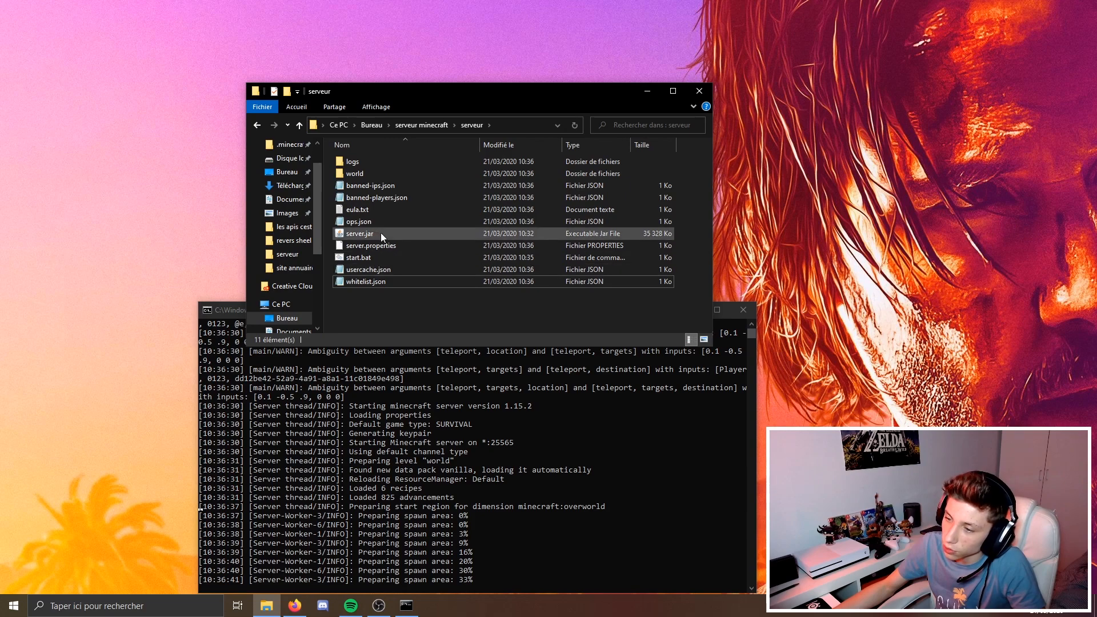
# Open server.properties in Visual Studio Code and close the release notes.
pyautogui.rightClick(403, 246)
pyautogui.click(437, 273)
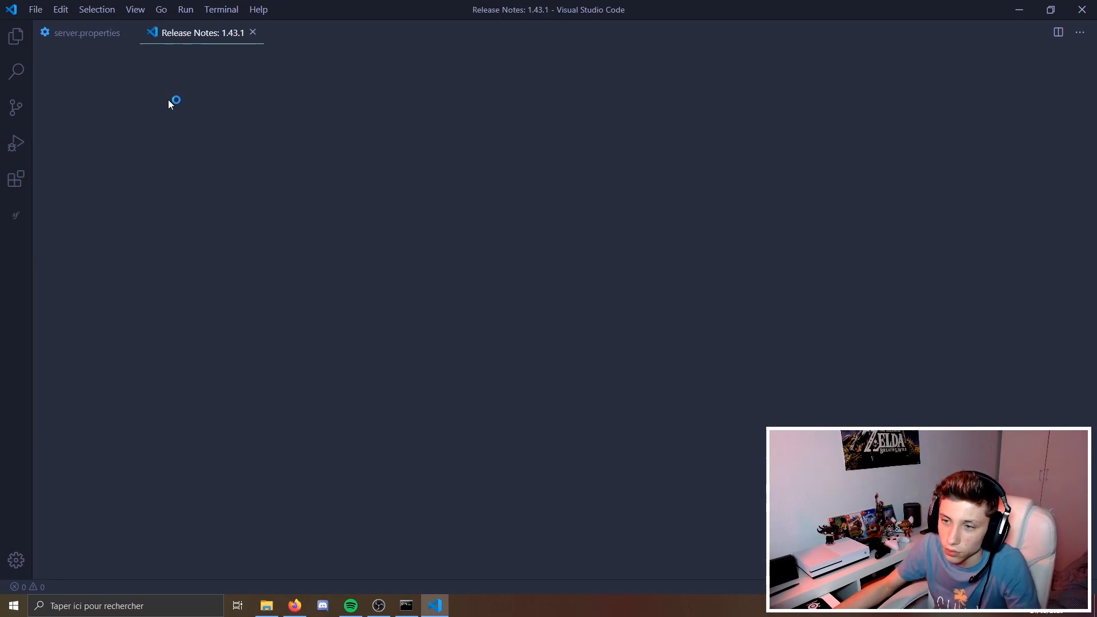
pyautogui.click(252, 32)
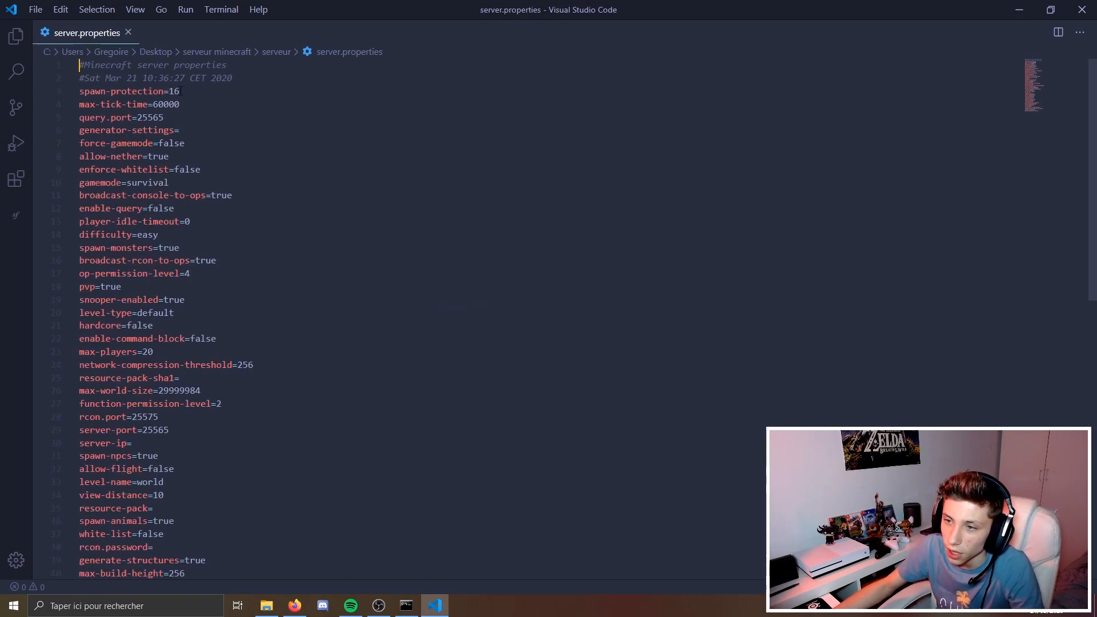
# Review the pvp, difficulty, spawn-monsters, motd, level-name and spawn-npcs settings in server.properties, and close the editor.
pyautogui.click(178, 129)
pyautogui.scroll(-1, 177, 160)
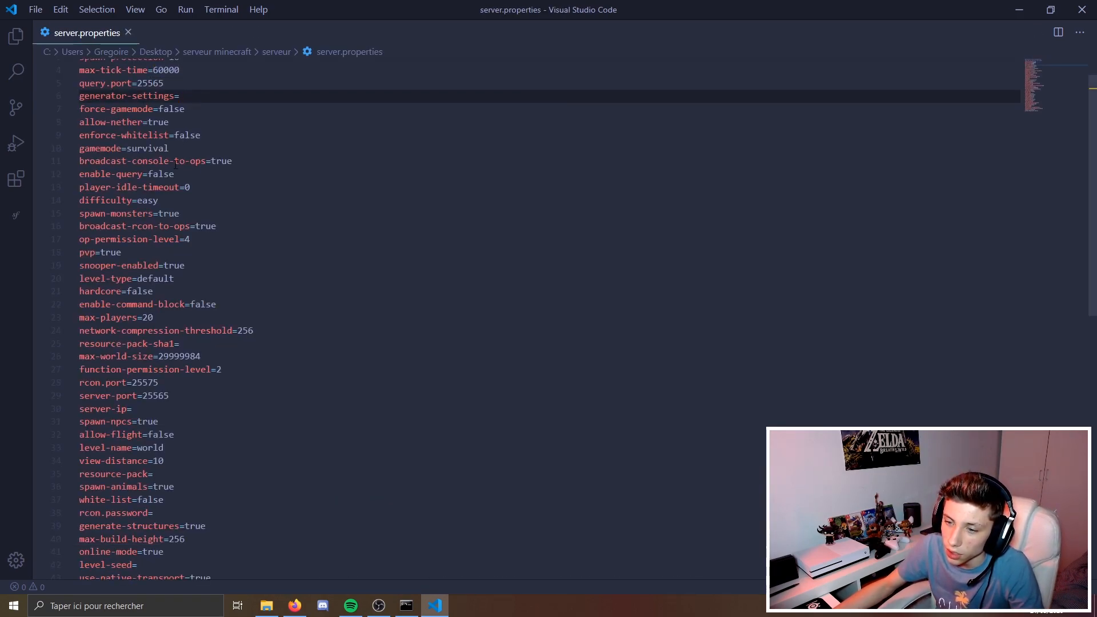
pyautogui.moveTo(121, 253); pyautogui.dragTo(105, 252)
pyautogui.click(121, 252)
pyautogui.moveTo(158, 201); pyautogui.dragTo(153, 201)
pyautogui.click(169, 213)
pyautogui.scroll(-6, 354, 275)
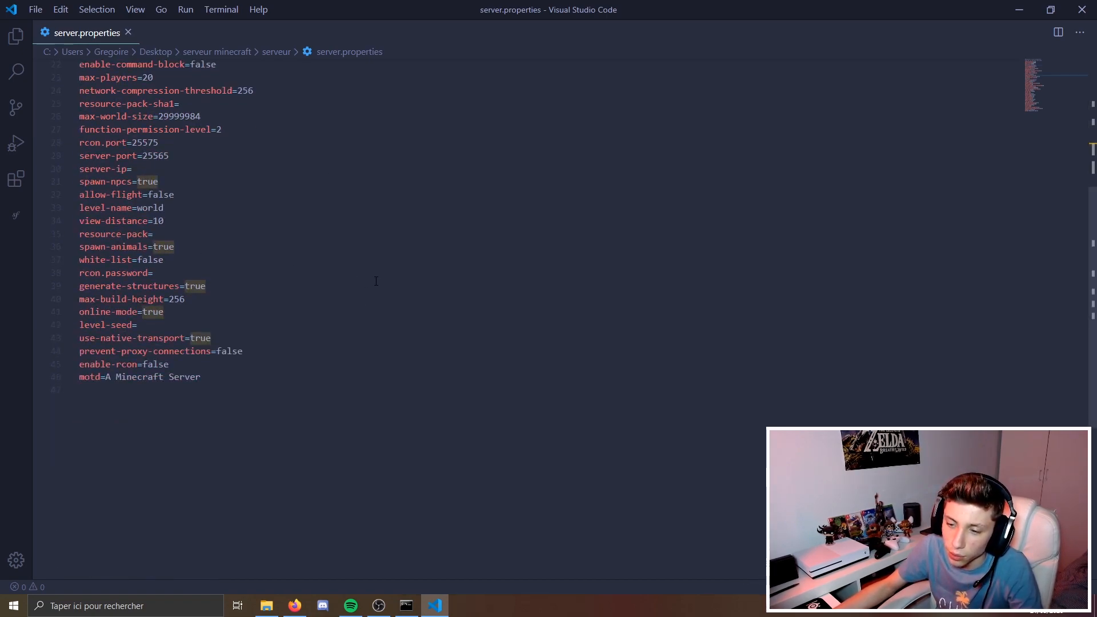
pyautogui.moveTo(221, 371); pyautogui.dragTo(117, 377)
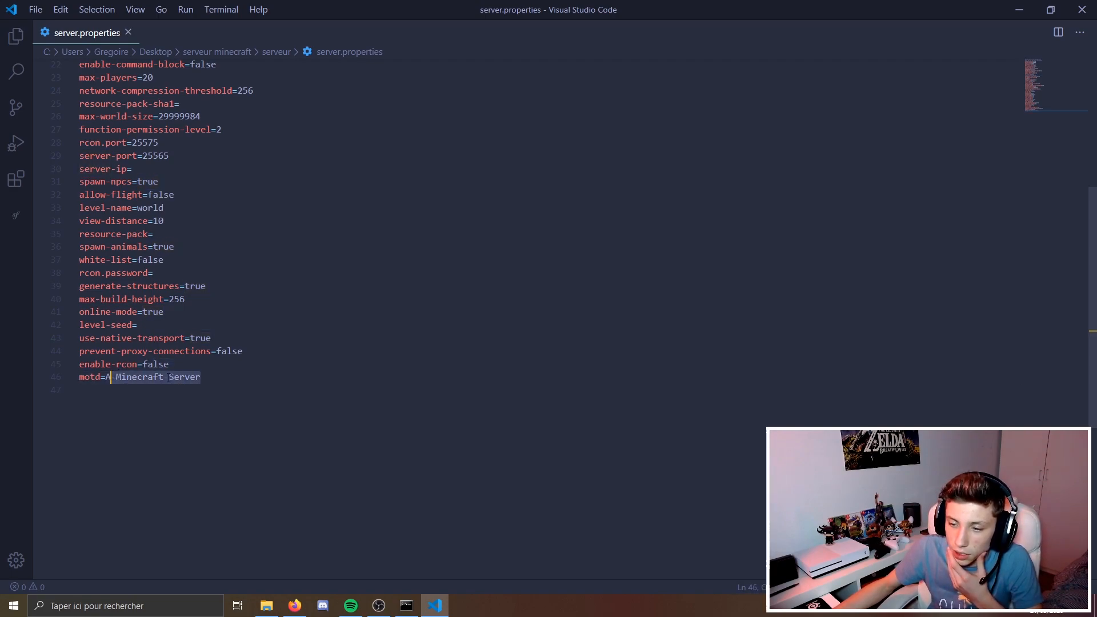
pyautogui.click(308, 376)
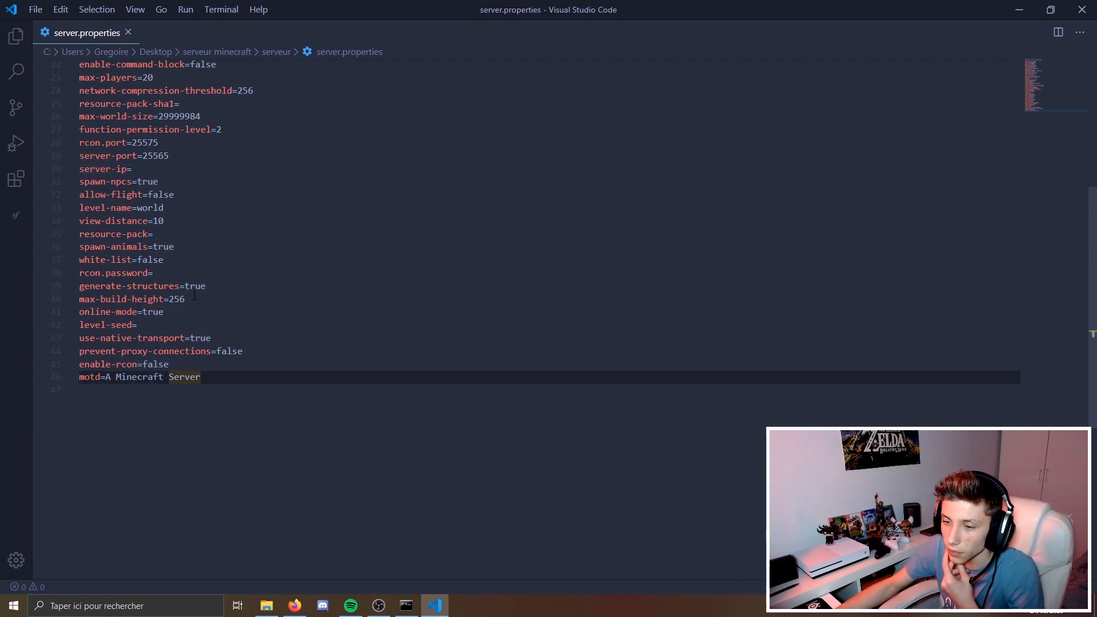
pyautogui.click(212, 208)
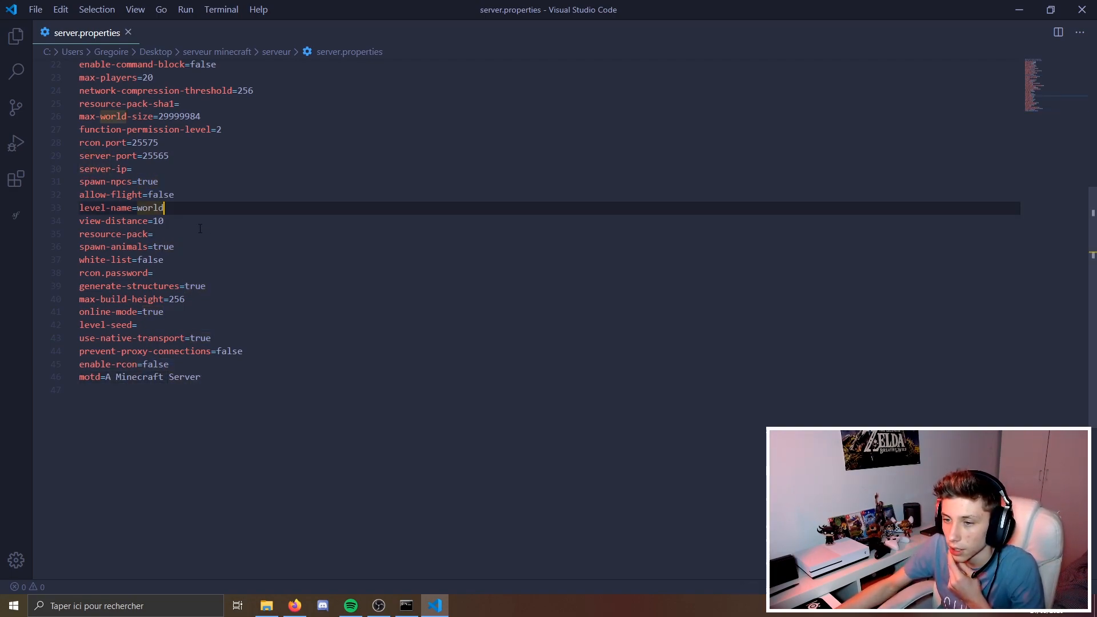
pyautogui.moveTo(158, 182); pyautogui.dragTo(142, 182)
pyautogui.click(165, 207)
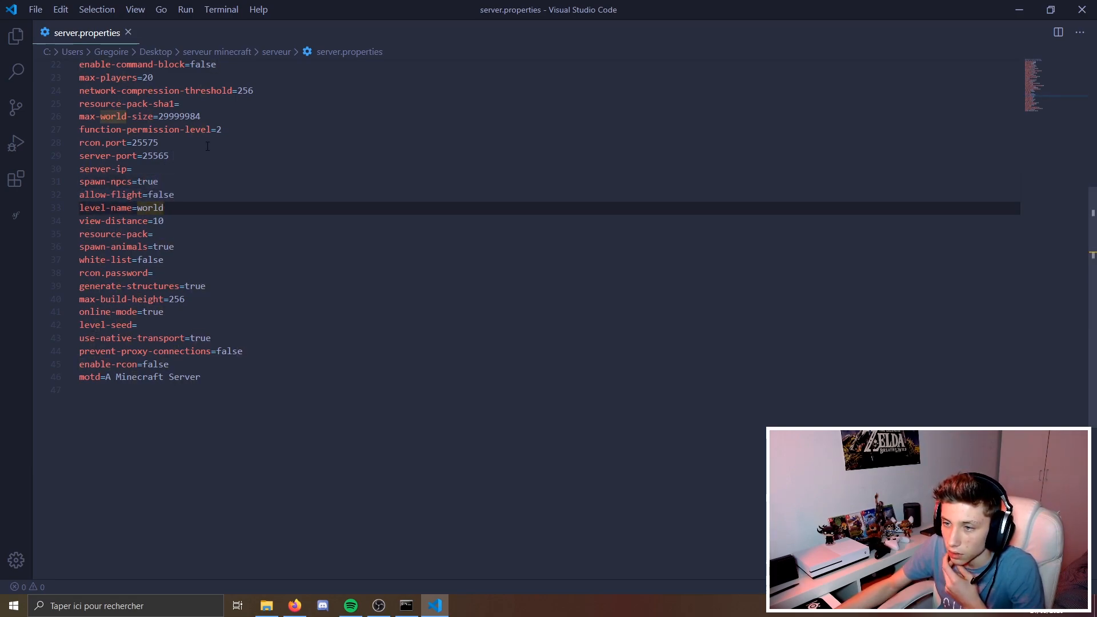
pyautogui.click(1082, 10)
# Look through the startup log in the server console and broadcast the message "salut" with the say command.
pyautogui.click(613, 507)
pyautogui.scroll(-5, 590, 504)
pyautogui.moveTo(437, 309); pyautogui.dragTo(473, 91)
pyautogui.scroll(8, 487, 227)
pyautogui.scroll(-4, 486, 225)
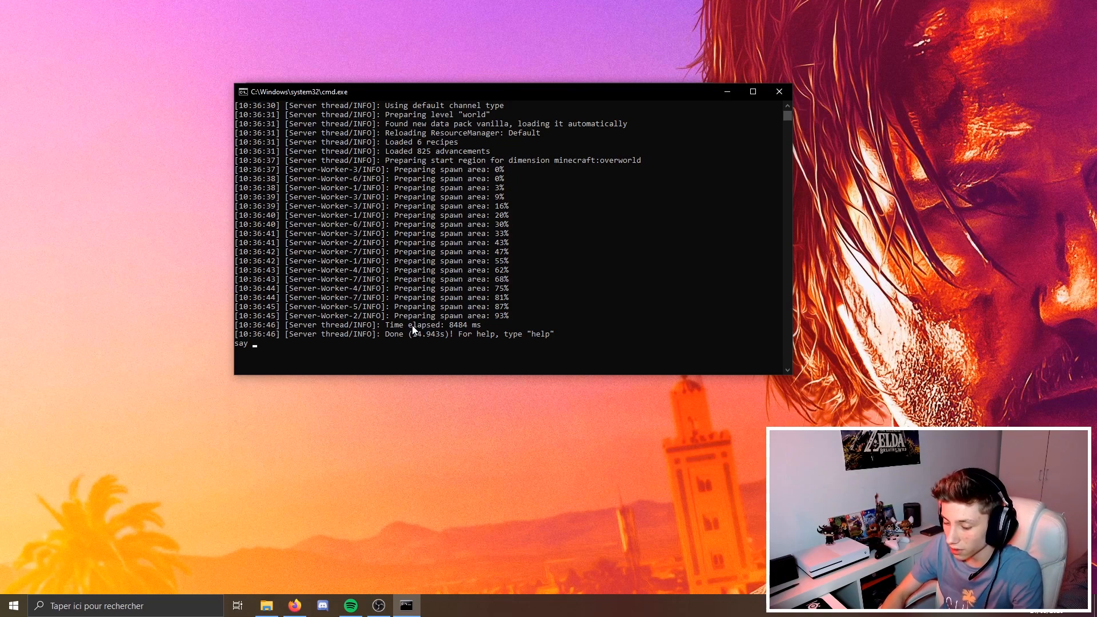
pyautogui.press('Return')
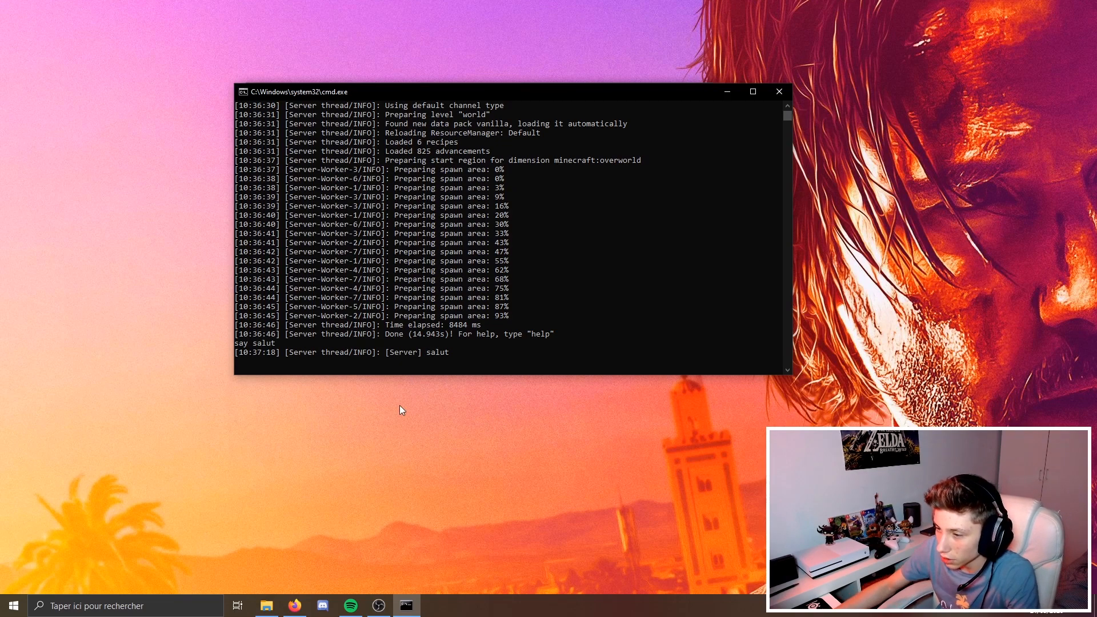
pyautogui.moveTo(385, 351); pyautogui.dragTo(452, 354)
pyautogui.click(505, 366)
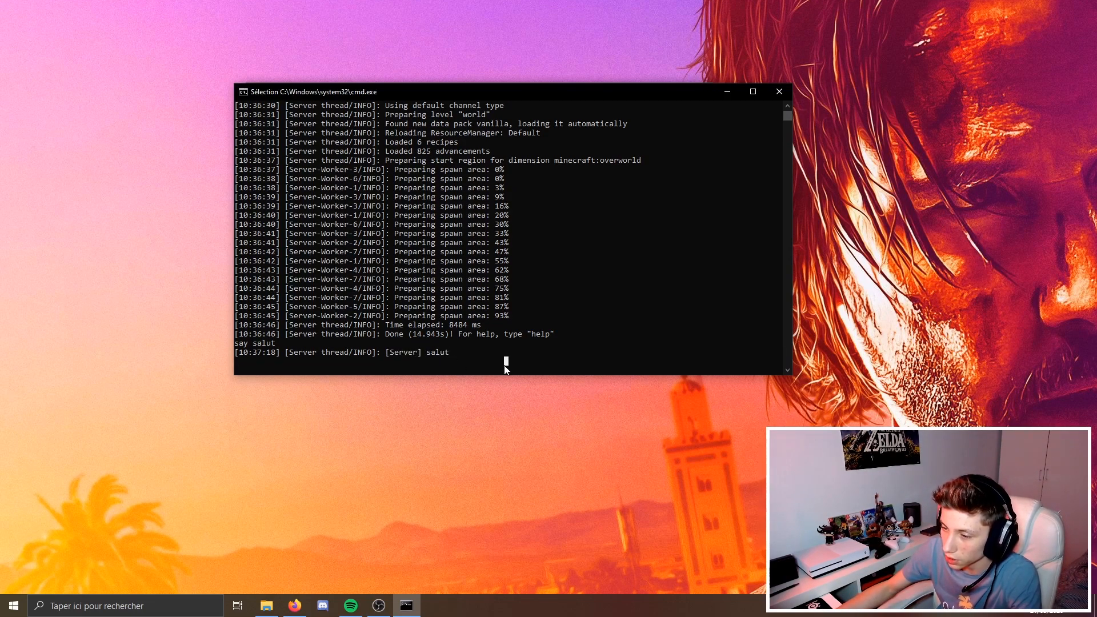
# Try the exit command in the server console, and shut the server down with the stop command.
pyautogui.write('test')
pyautogui.press('Return')
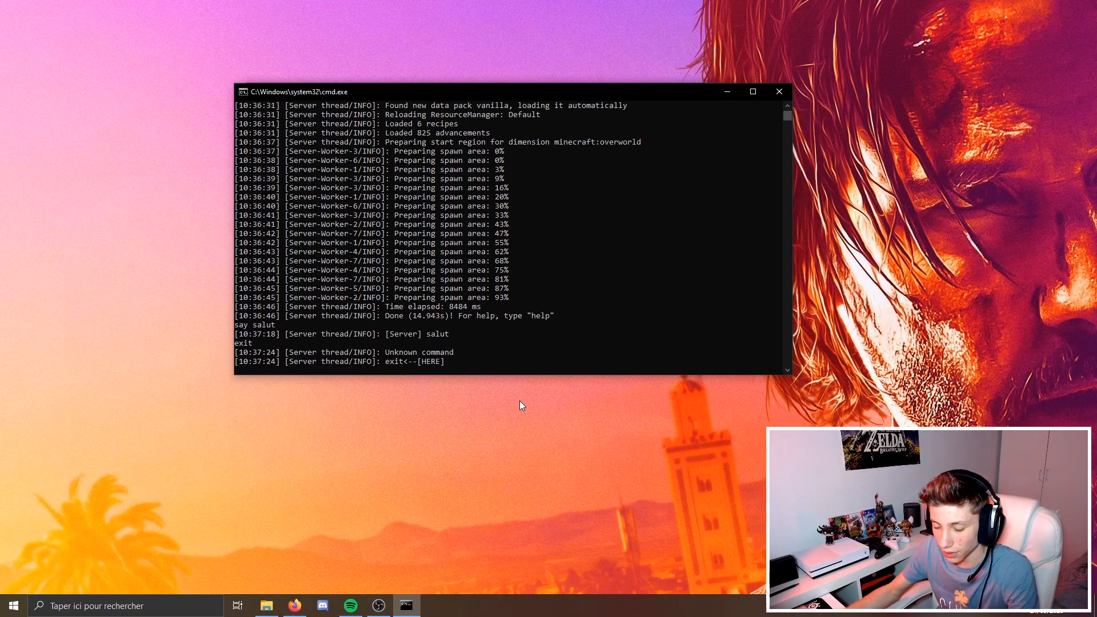
pyautogui.write('stop')
pyautogui.press('Return')
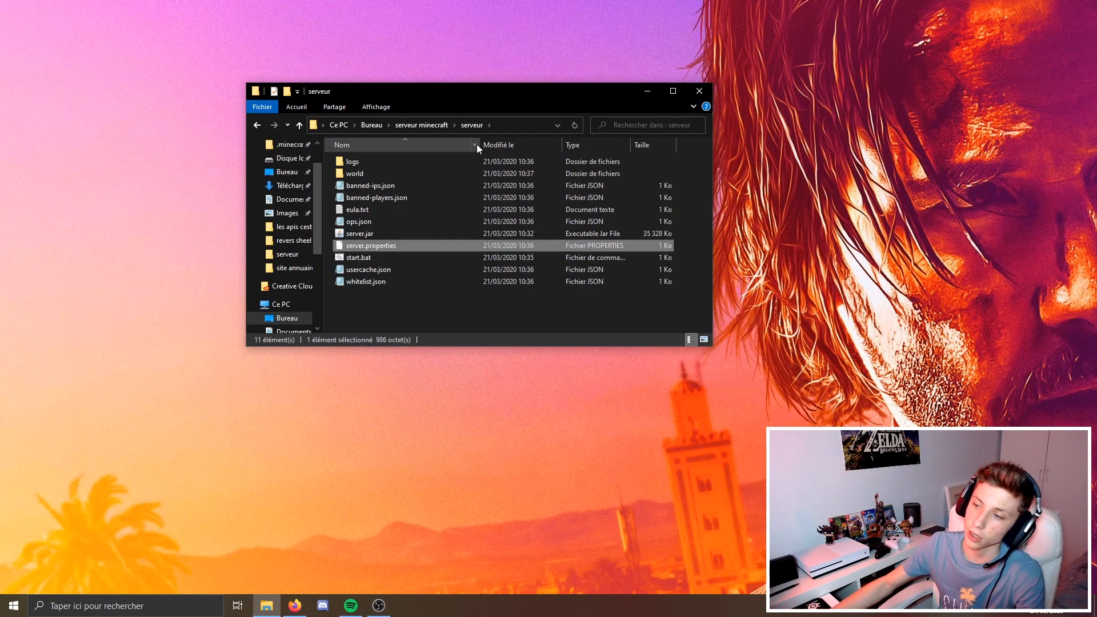
pyautogui.click(415, 126)
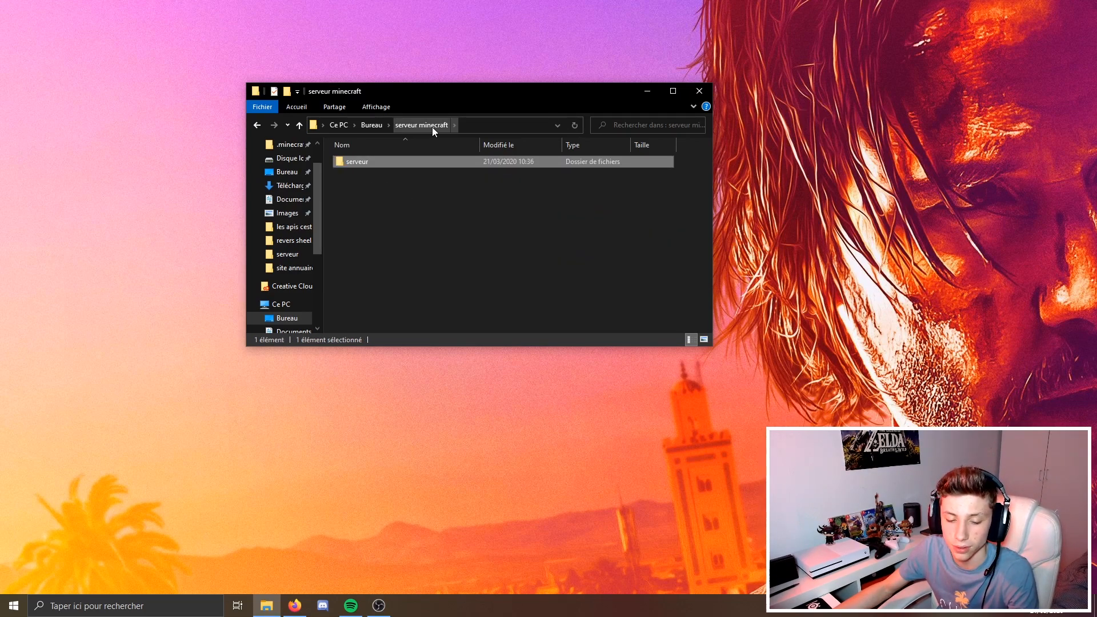
pyautogui.click(509, 237)
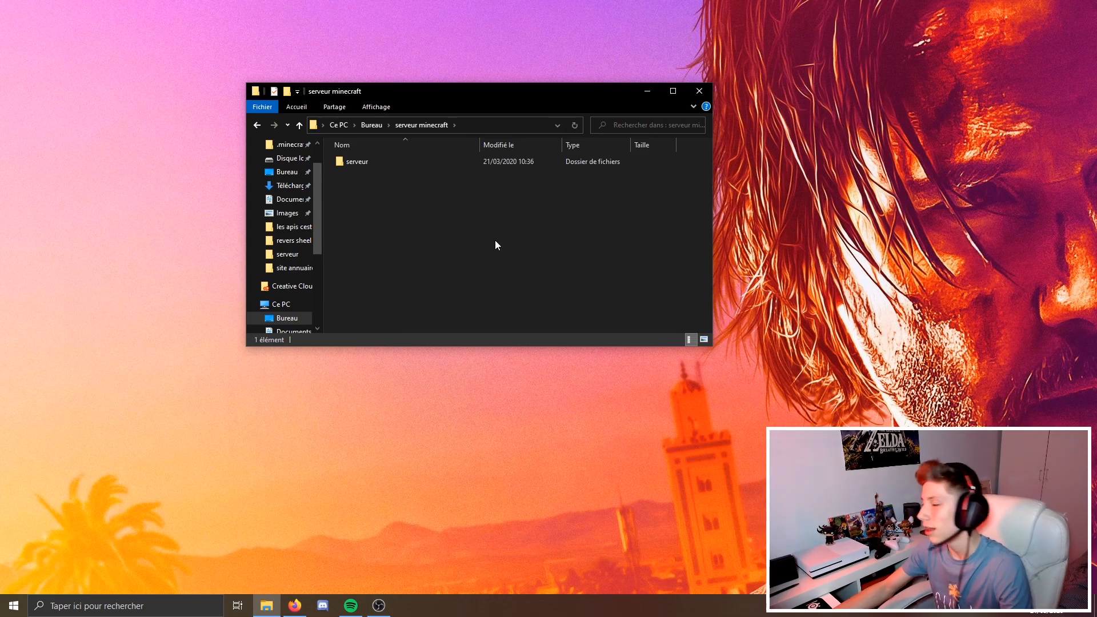
pyautogui.click(378, 159)
pyautogui.doubleClick(392, 164)
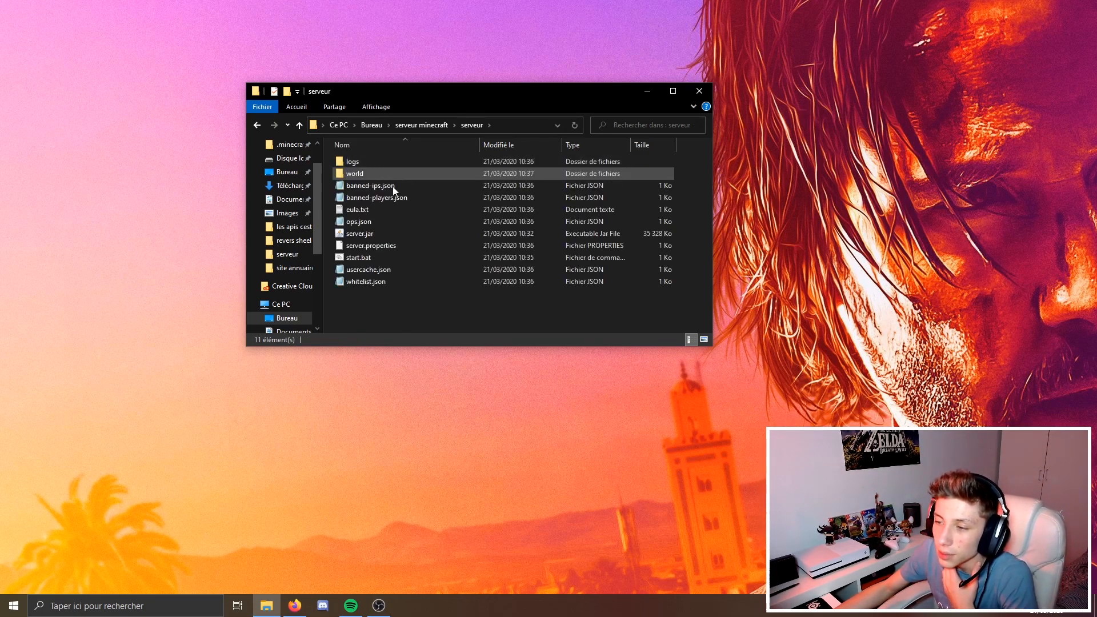
pyautogui.click(385, 257)
pyautogui.click(420, 307)
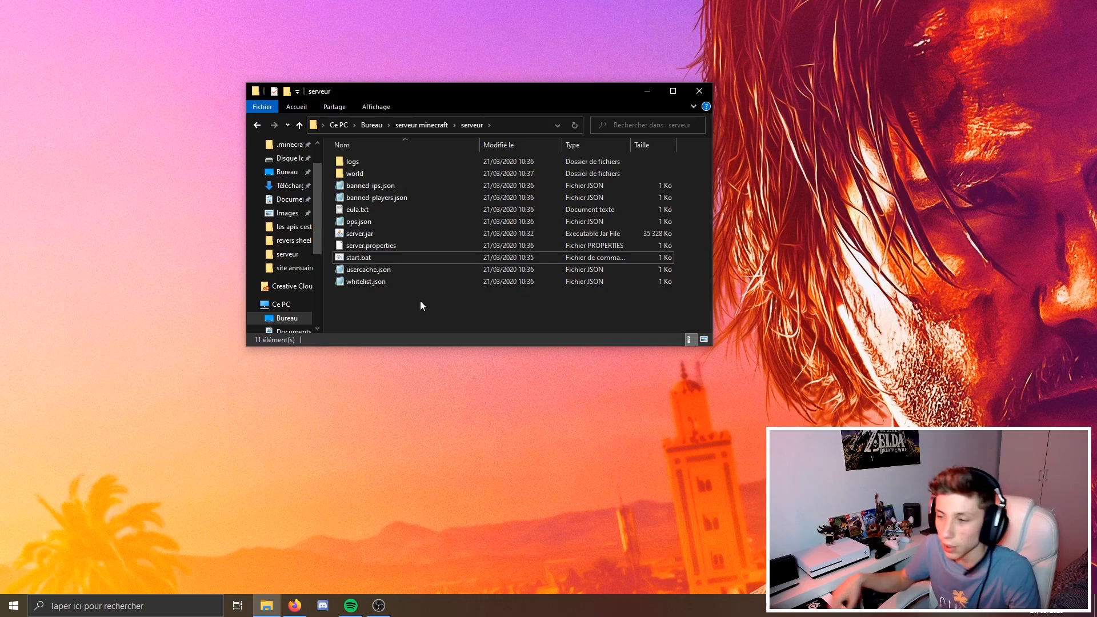
# Go up to the serveur minecraft folder, and switch to the ngrok download page in Firefox with the window maximized.
pyautogui.click(422, 123)
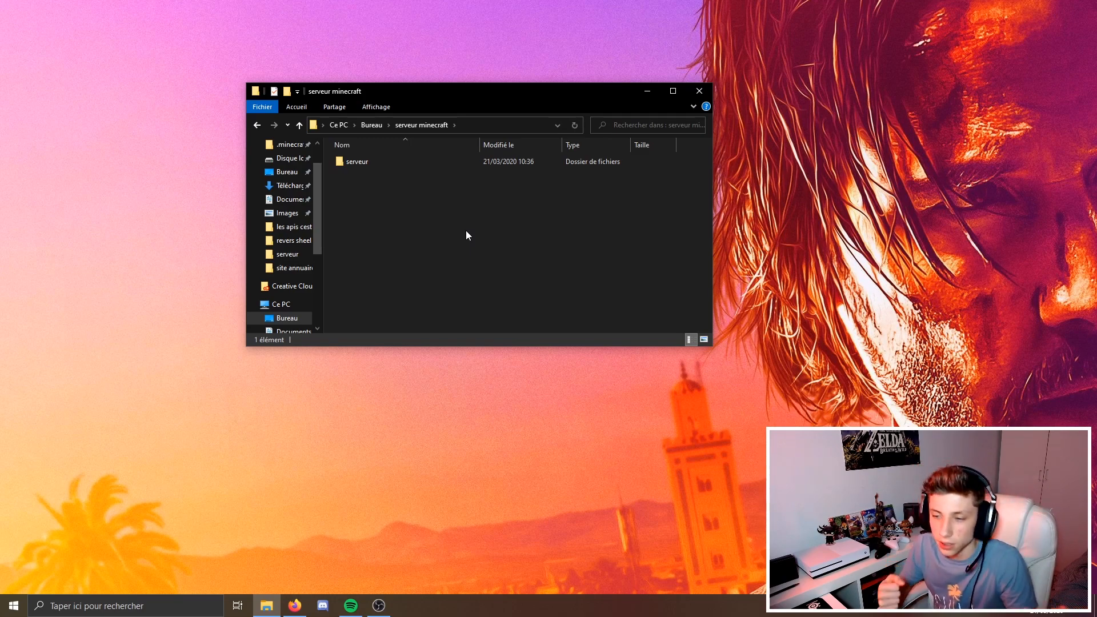
pyautogui.rightClick(446, 238)
pyautogui.click(437, 238)
pyautogui.click(295, 605)
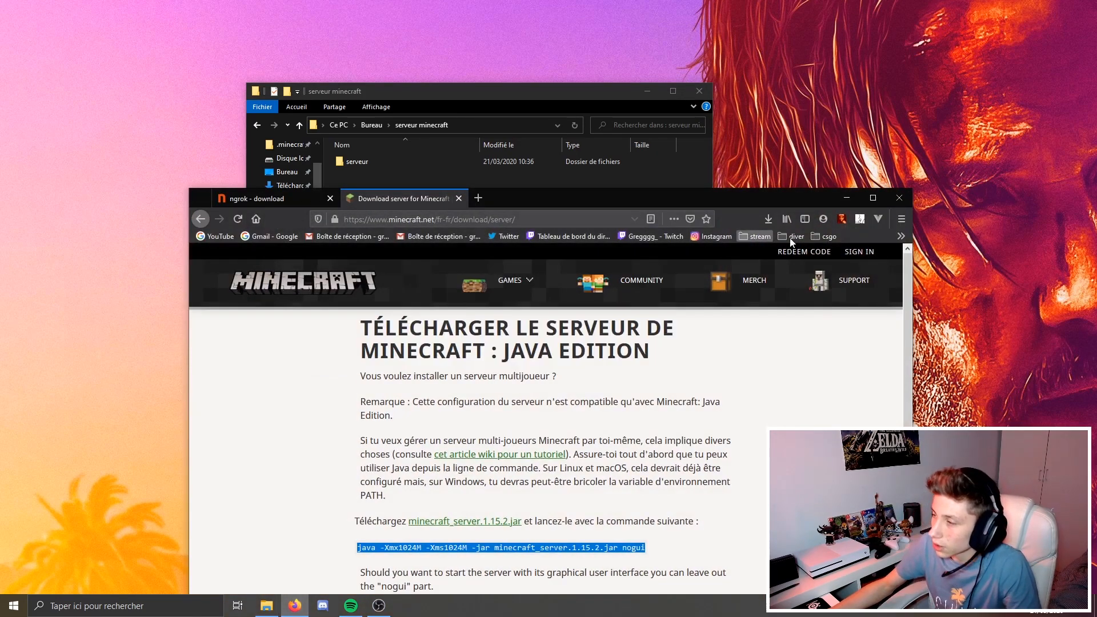
pyautogui.click(877, 197)
pyautogui.click(48, 7)
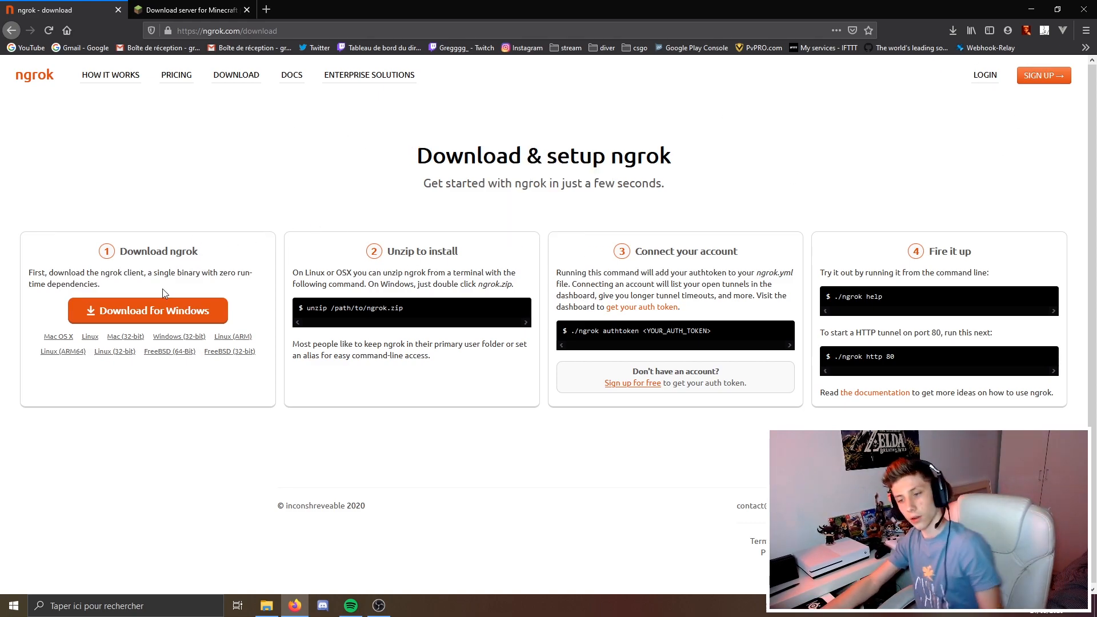
# View the ngrok sign-up page and return to the ngrok download page.
pyautogui.click(1037, 78)
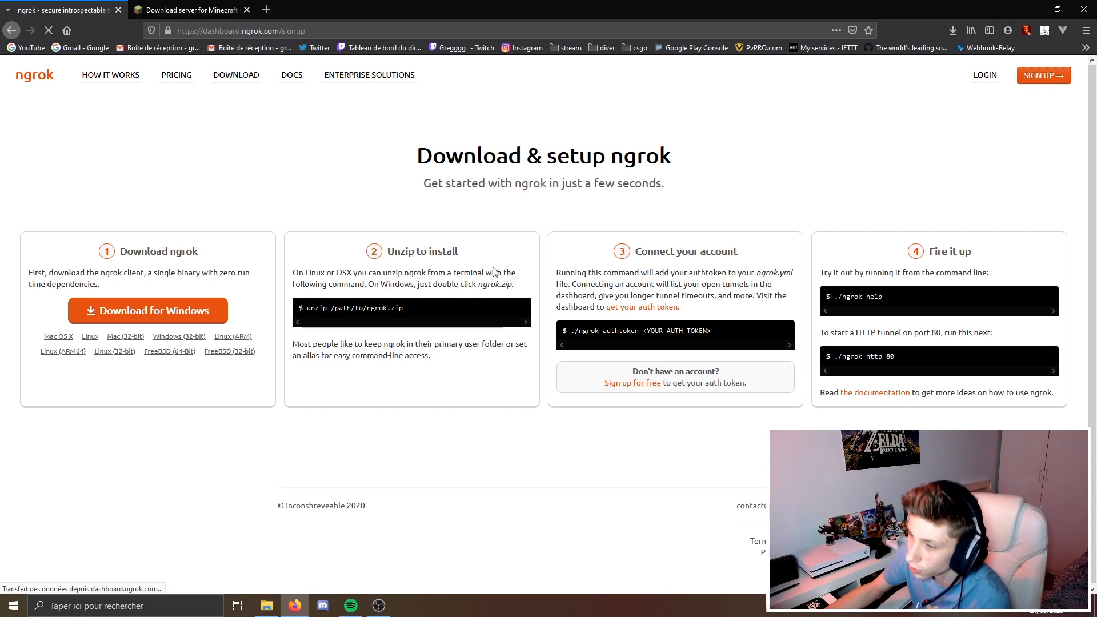
pyautogui.scroll(-3, 433, 381)
pyautogui.scroll(3, 646, 574)
pyautogui.click(12, 31)
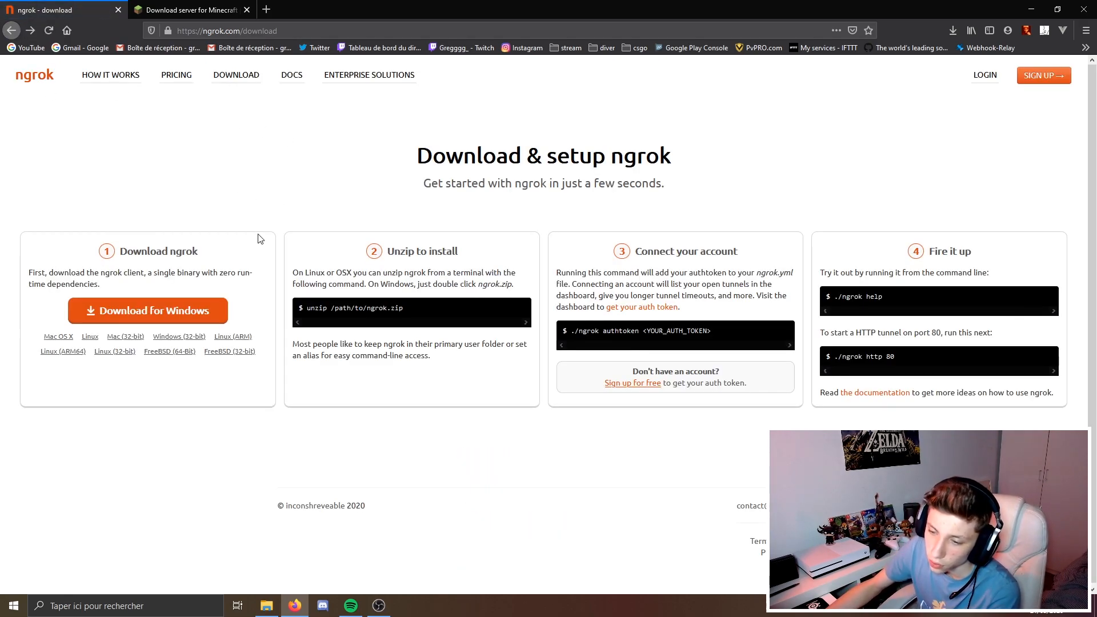
pyautogui.click(231, 85)
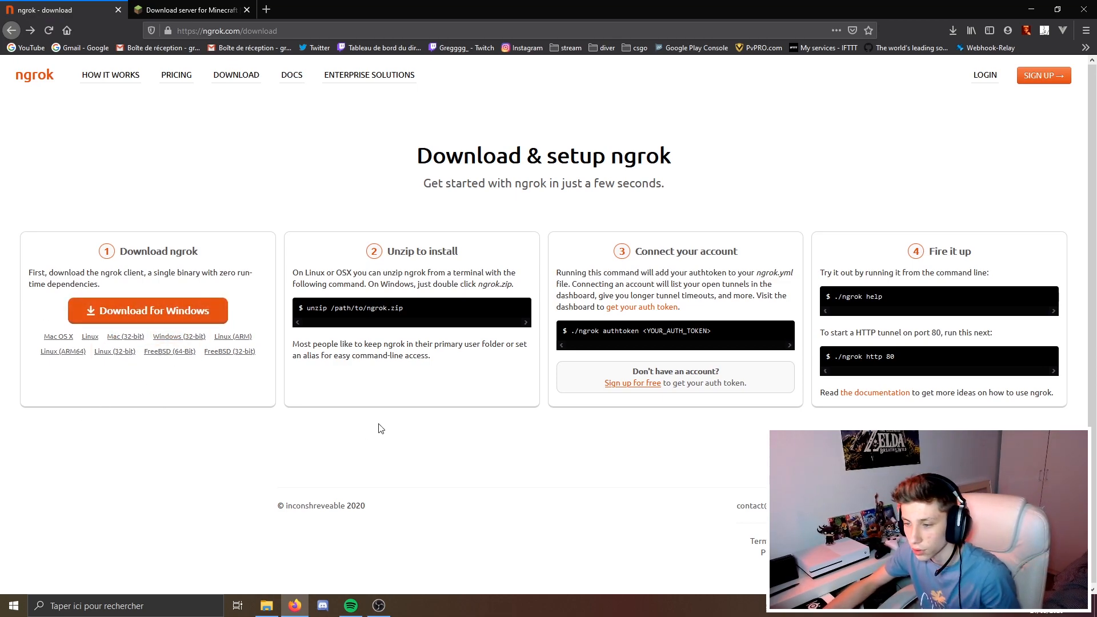
# Download ngrok for Windows and extract ngrok.exe from the archive into the serveur minecraft folder.
pyautogui.click(170, 331)
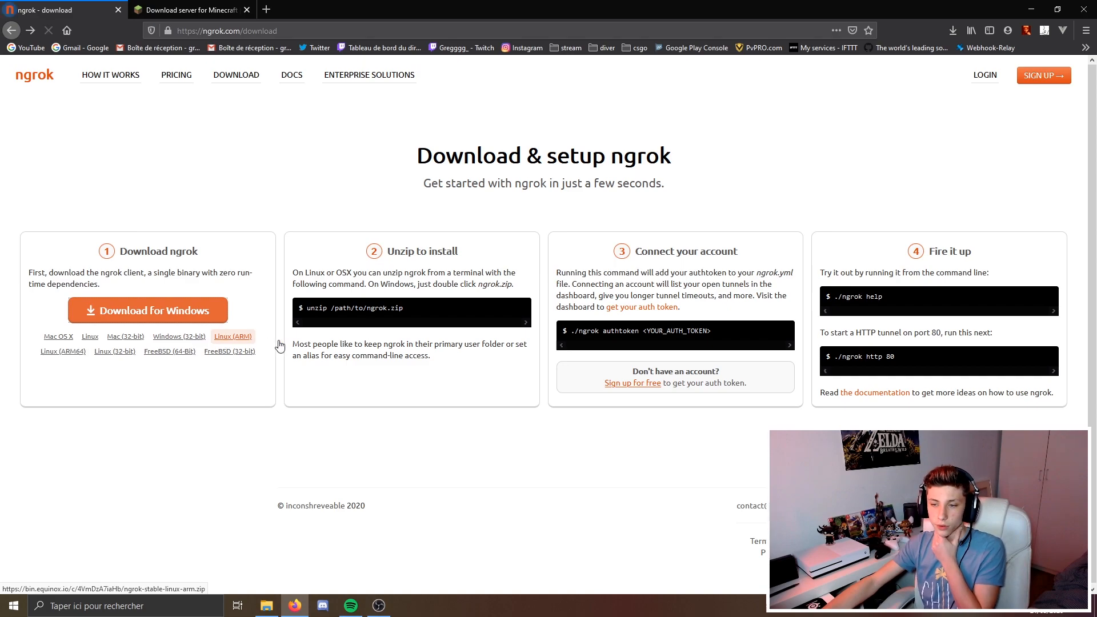
pyautogui.click(600, 350)
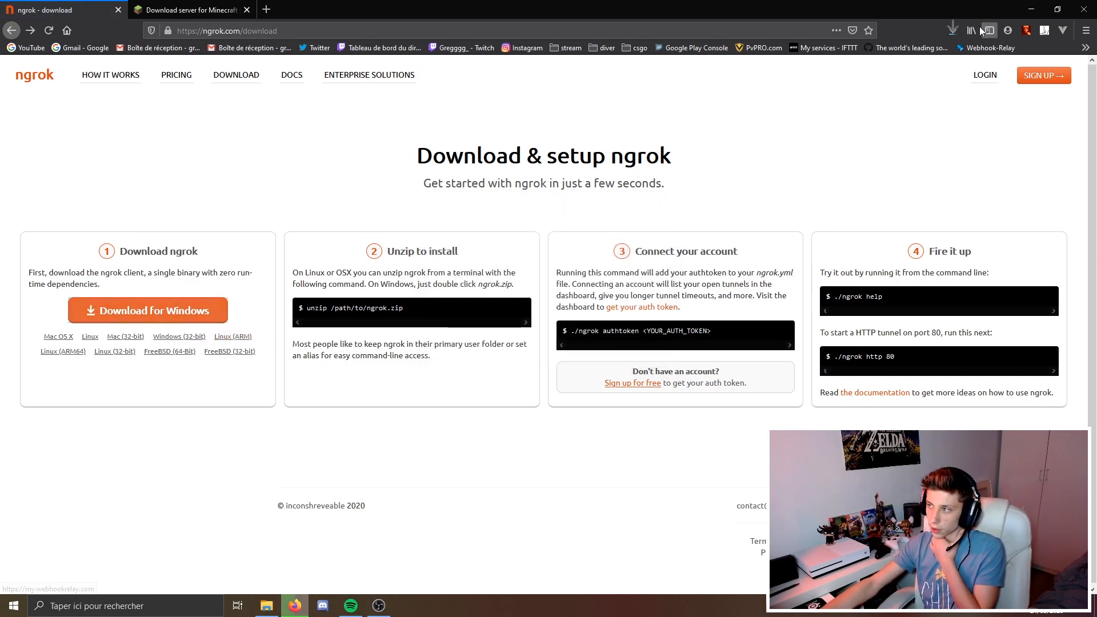
pyautogui.click(828, 59)
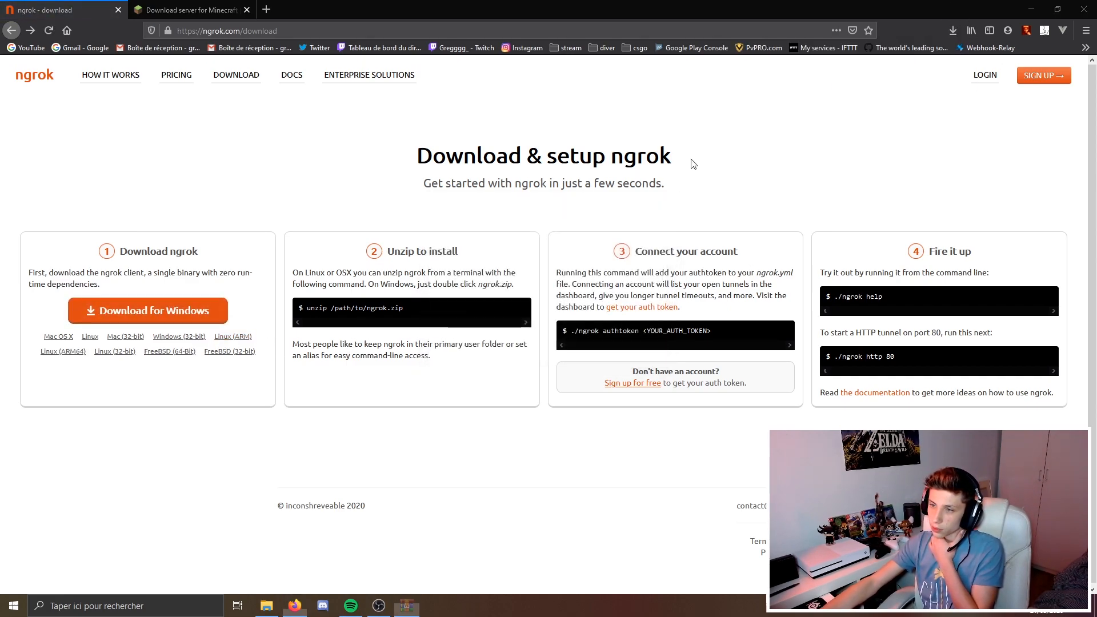
pyautogui.click(243, 326)
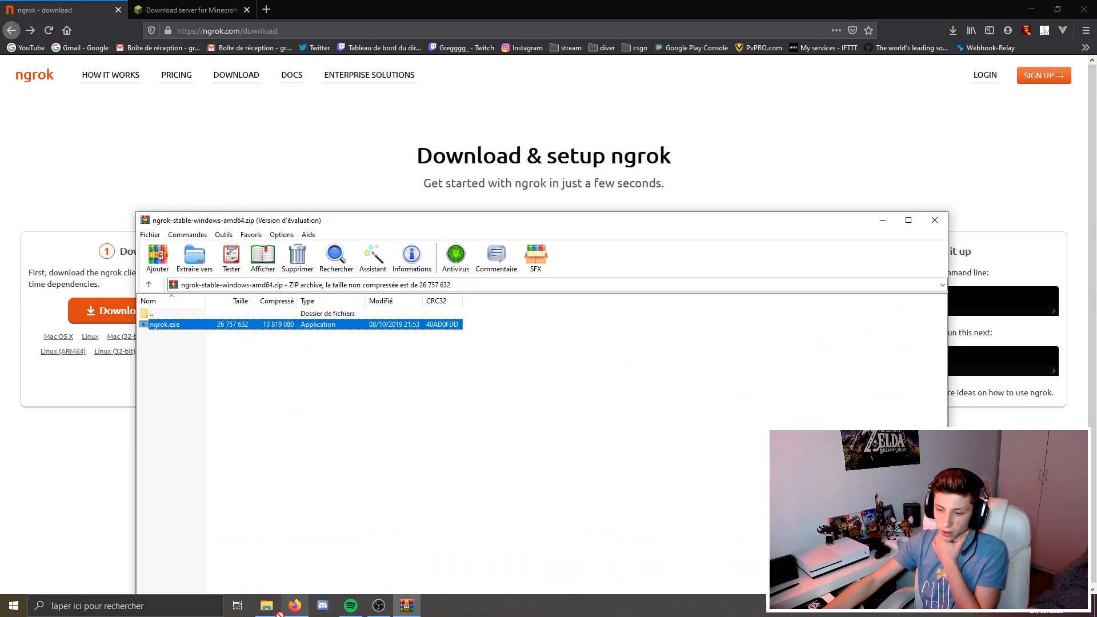
pyautogui.click(266, 606)
pyautogui.moveTo(266, 605); pyautogui.dragTo(450, 234)
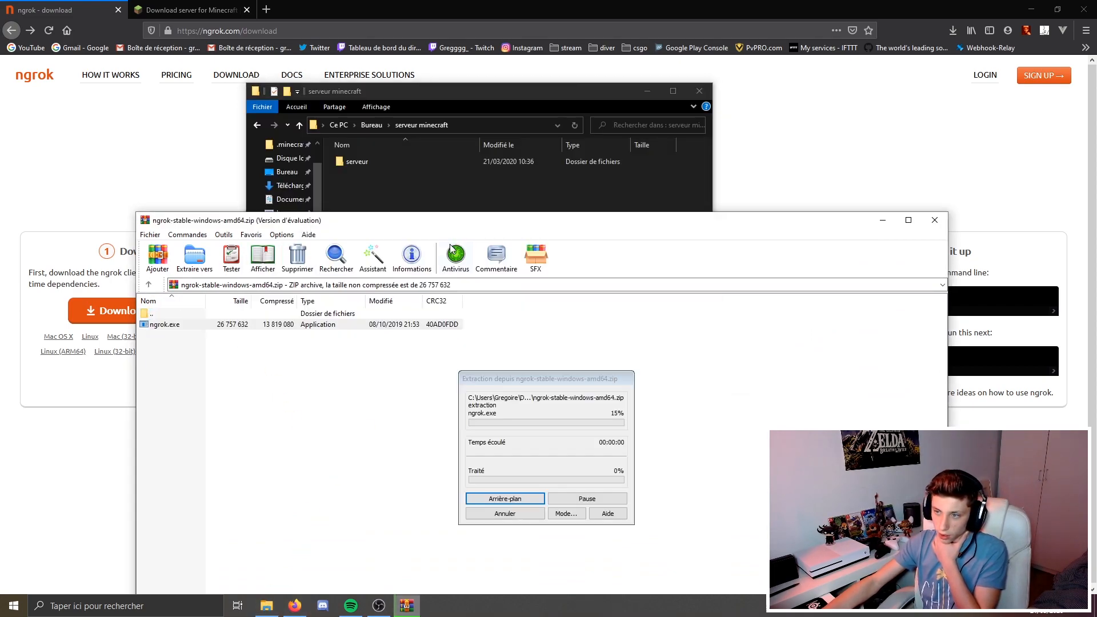
pyautogui.click(227, 177)
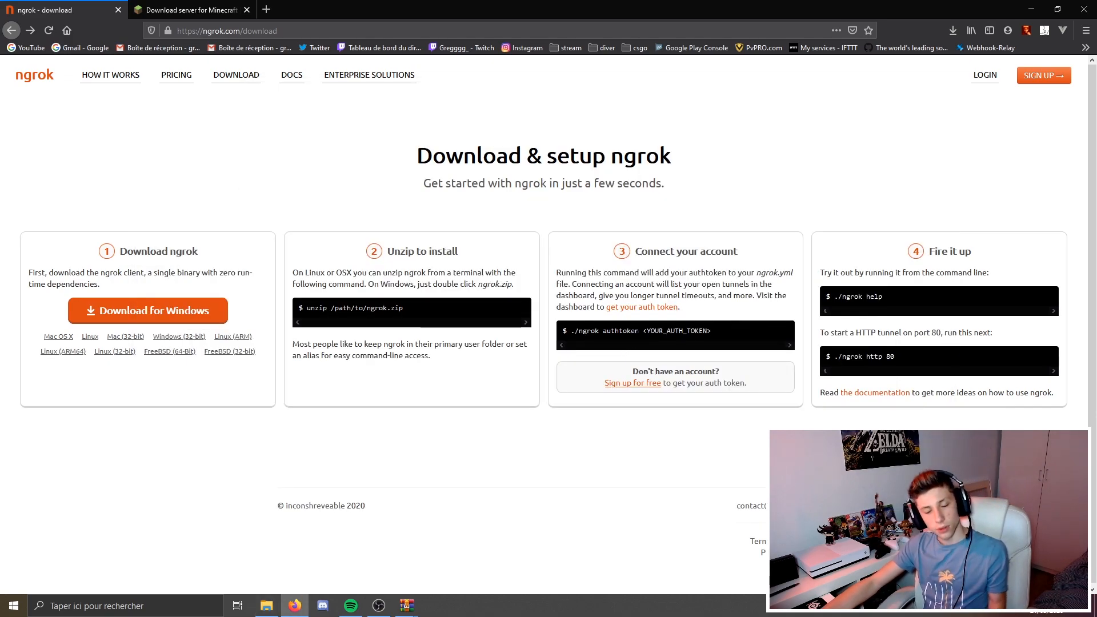
# Open the ngrok dashboard's setup page and examine the full authtoken command under Connect your account.
pyautogui.click(632, 370)
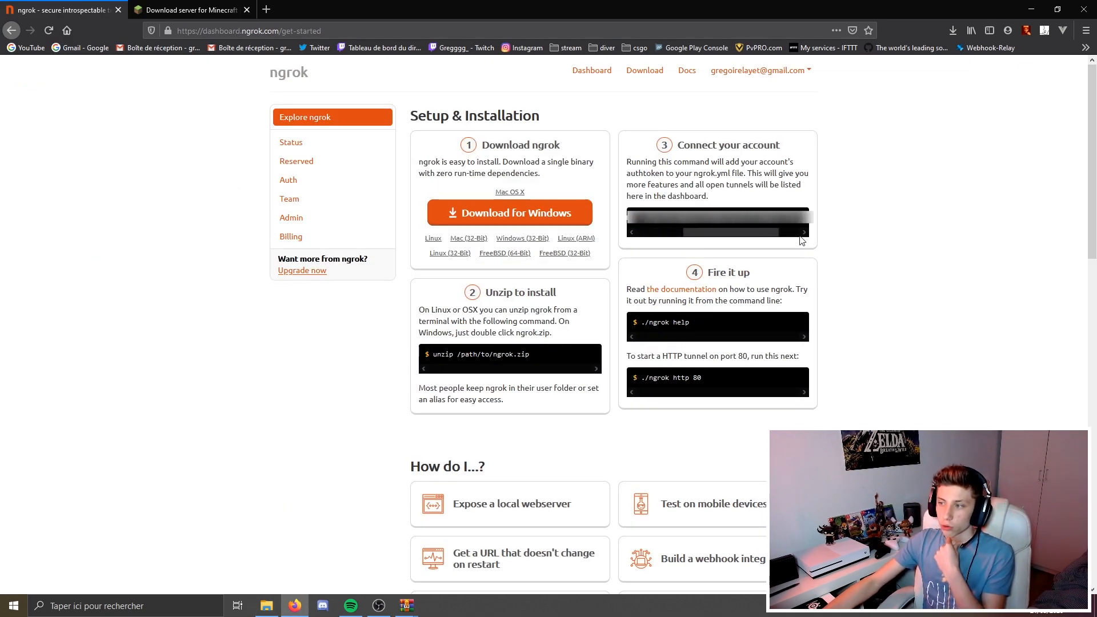
pyautogui.moveTo(742, 233); pyautogui.dragTo(632, 232)
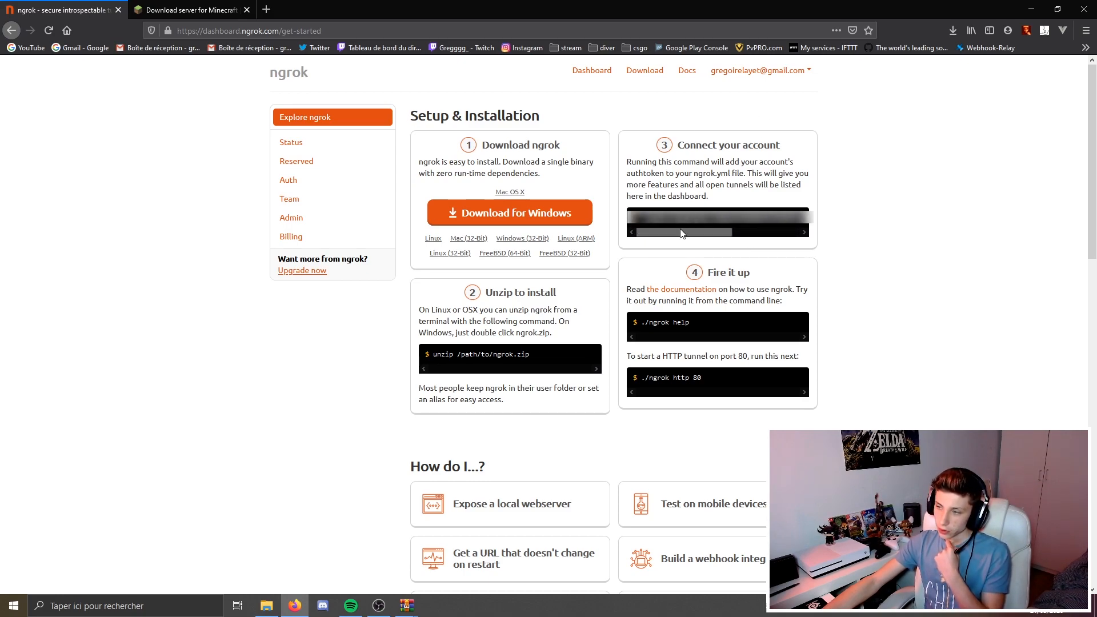
pyautogui.moveTo(703, 145); pyautogui.dragTo(780, 147)
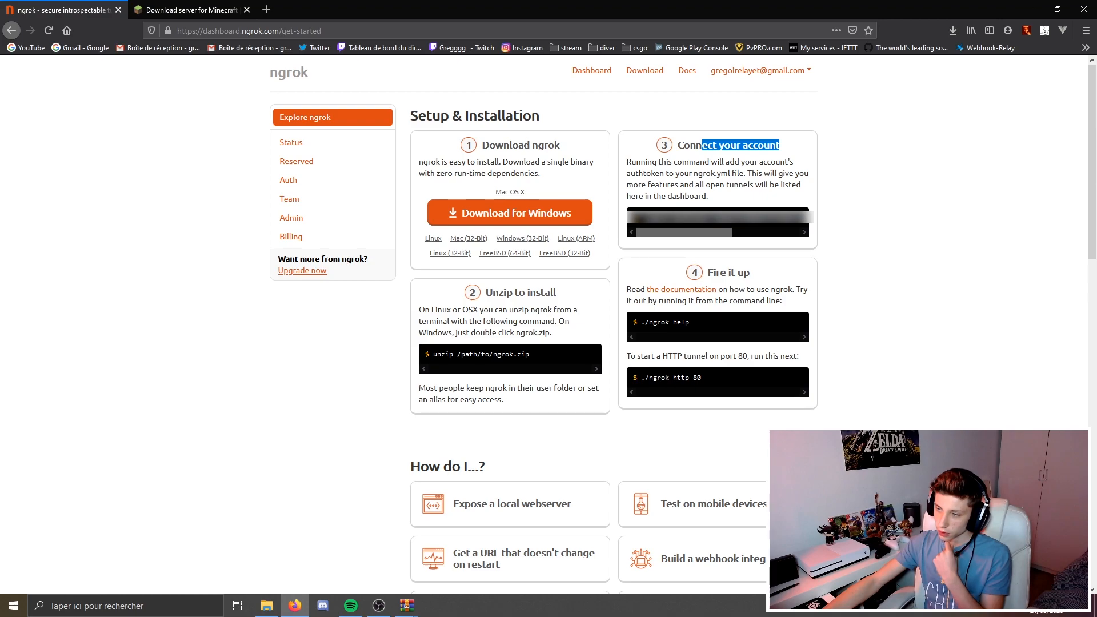
pyautogui.click(641, 217)
pyautogui.moveTo(633, 218); pyautogui.dragTo(862, 212)
pyautogui.click(862, 220)
pyautogui.moveTo(753, 232)
pyautogui.mouseDown()
pyautogui.moveTo(683, 232)
pyautogui.moveTo(832, 215)
pyautogui.moveTo(741, 243)
pyautogui.mouseUp()
pyautogui.click(784, 235)
pyautogui.moveTo(678, 218); pyautogui.dragTo(724, 236)
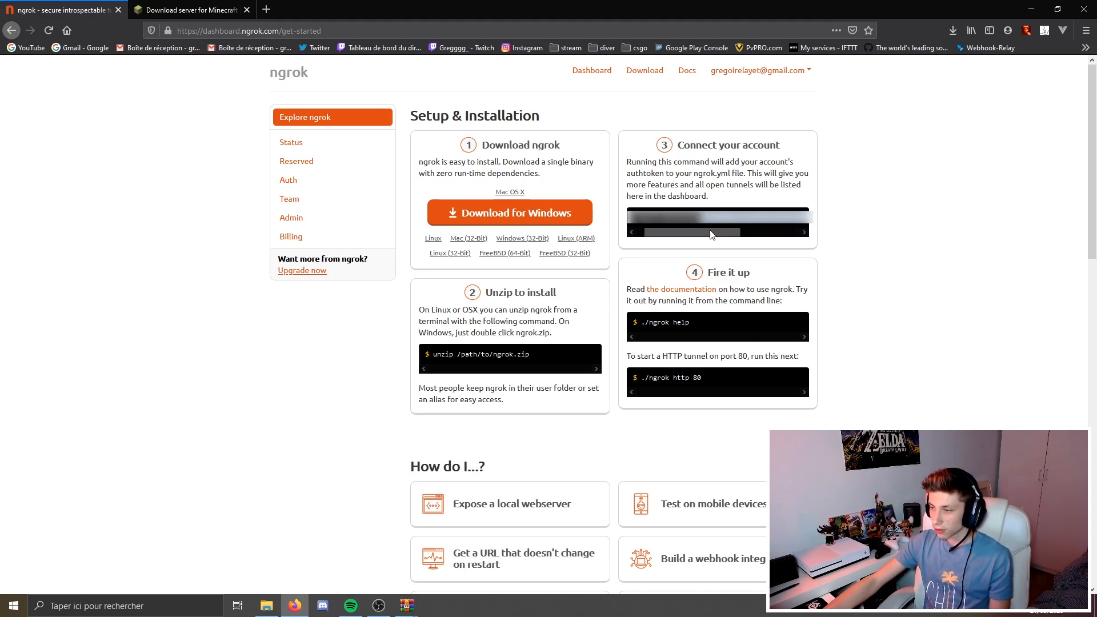
pyautogui.moveTo(713, 234); pyautogui.dragTo(705, 234)
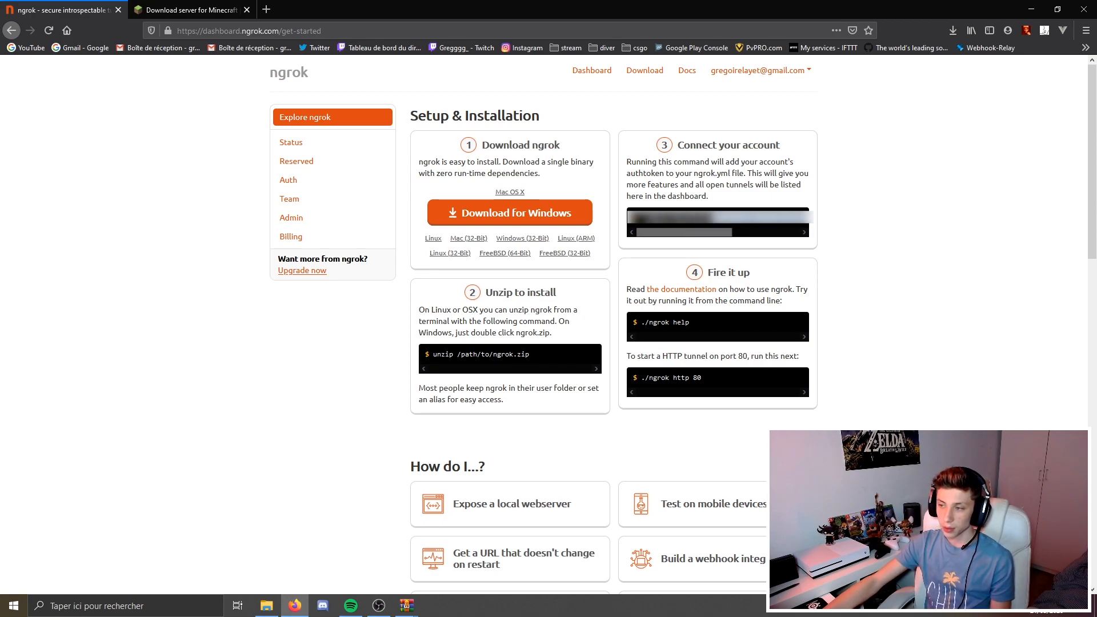
# Copy the complete authtoken command from the Connect your account section.
pyautogui.click(944, 281)
pyautogui.moveTo(641, 217); pyautogui.dragTo(859, 220)
pyautogui.click(862, 224)
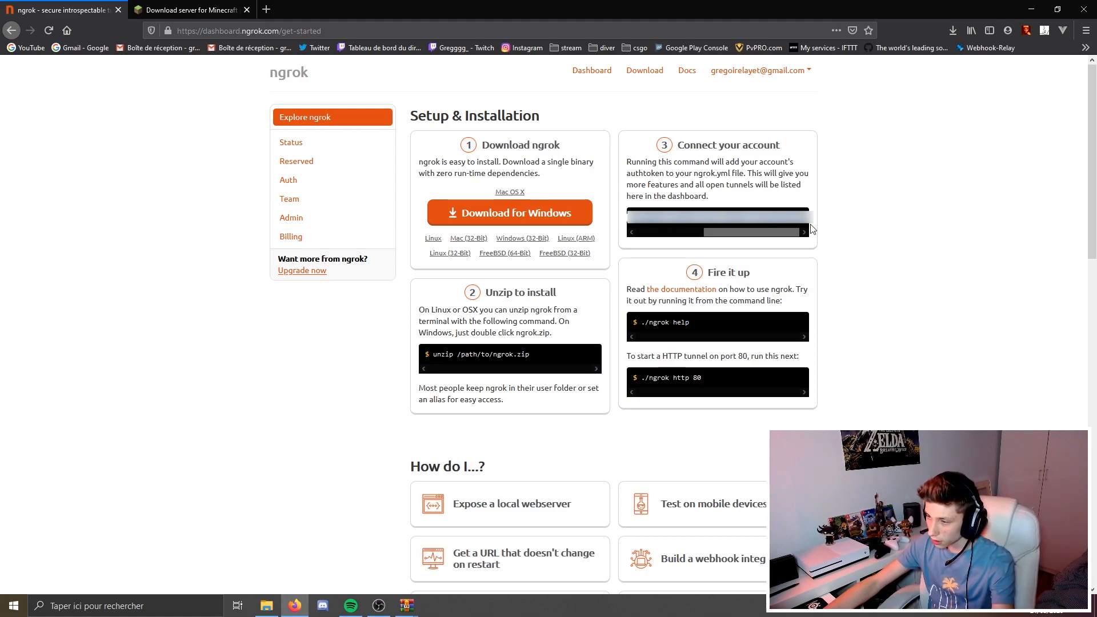
pyautogui.moveTo(741, 237); pyautogui.dragTo(674, 237)
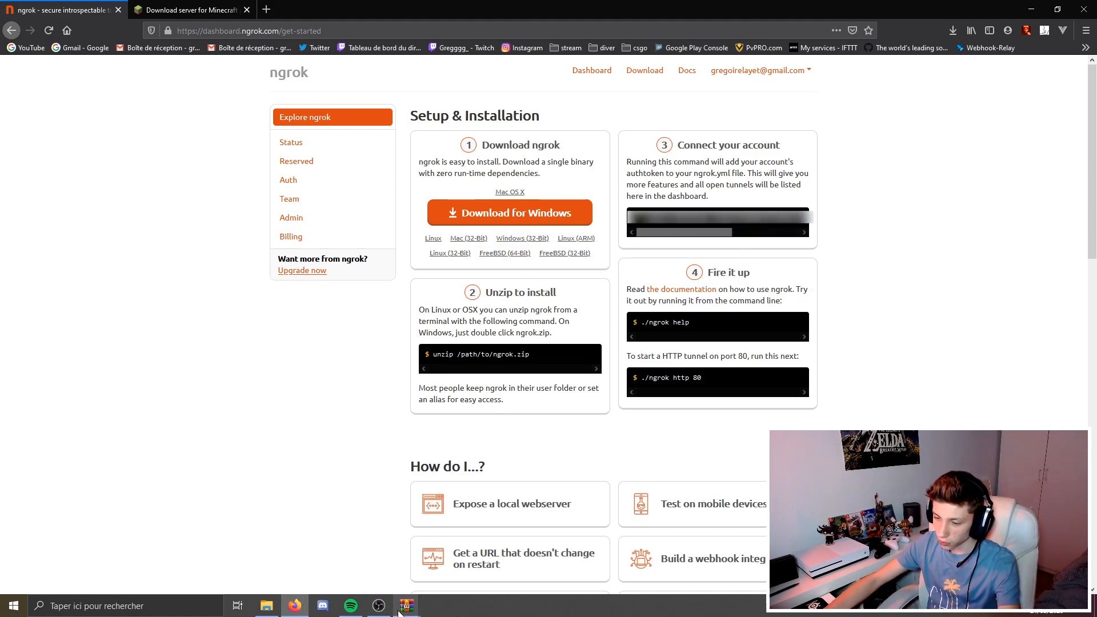
# Switch to File Explorer, minimize the browser, and open a command prompt in the serveur minecraft folder with cmd.
pyautogui.click(267, 606)
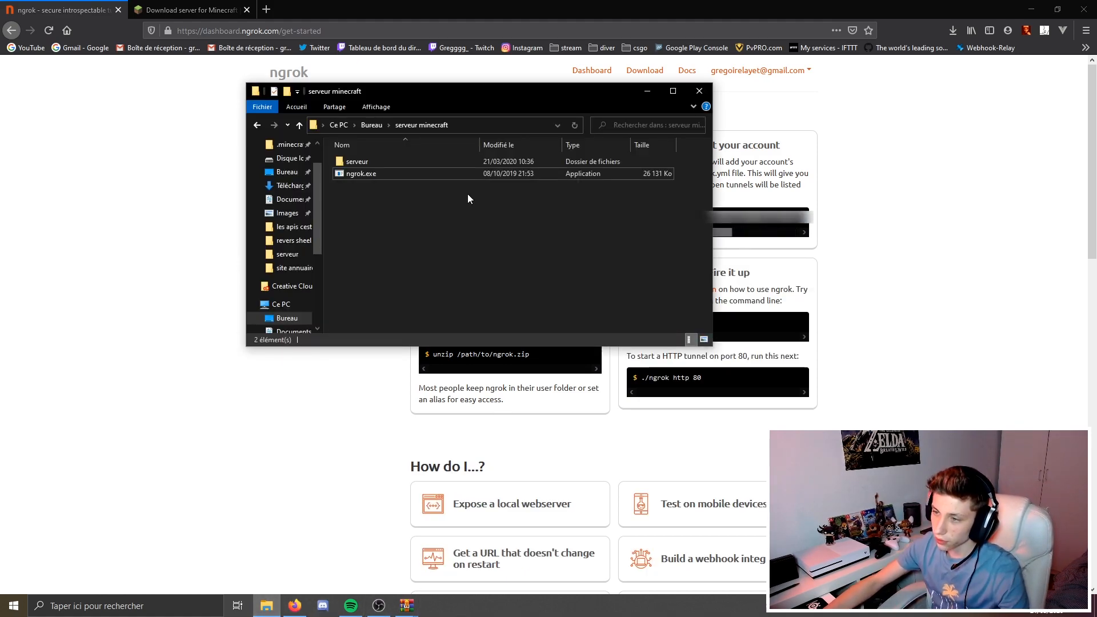
pyautogui.moveTo(424, 98); pyautogui.dragTo(519, 163)
pyautogui.click(1031, 9)
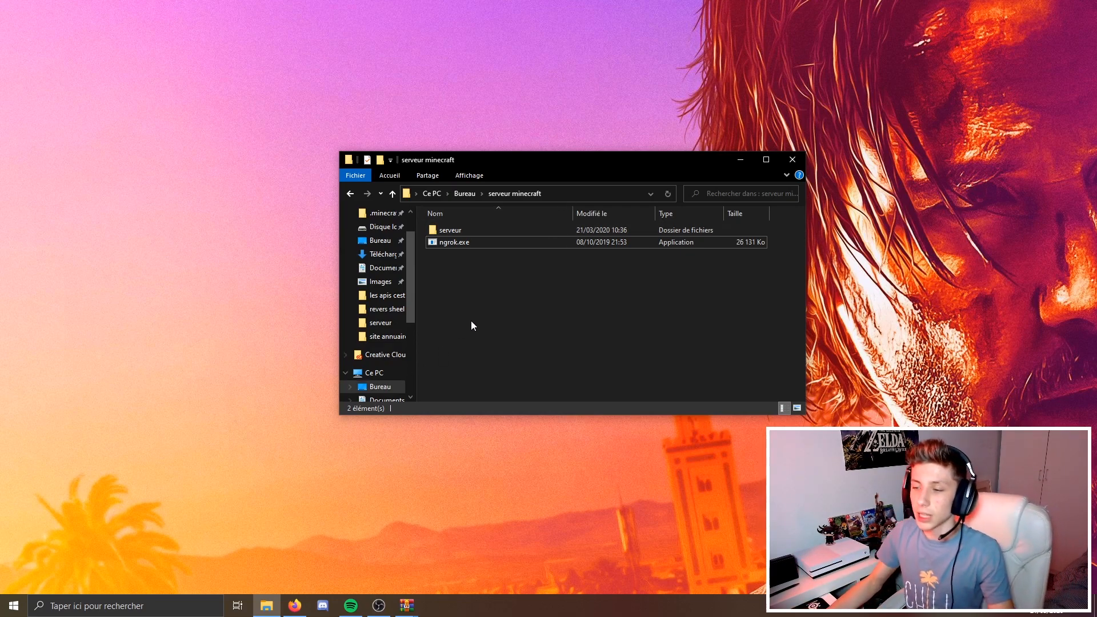
pyautogui.click(568, 196)
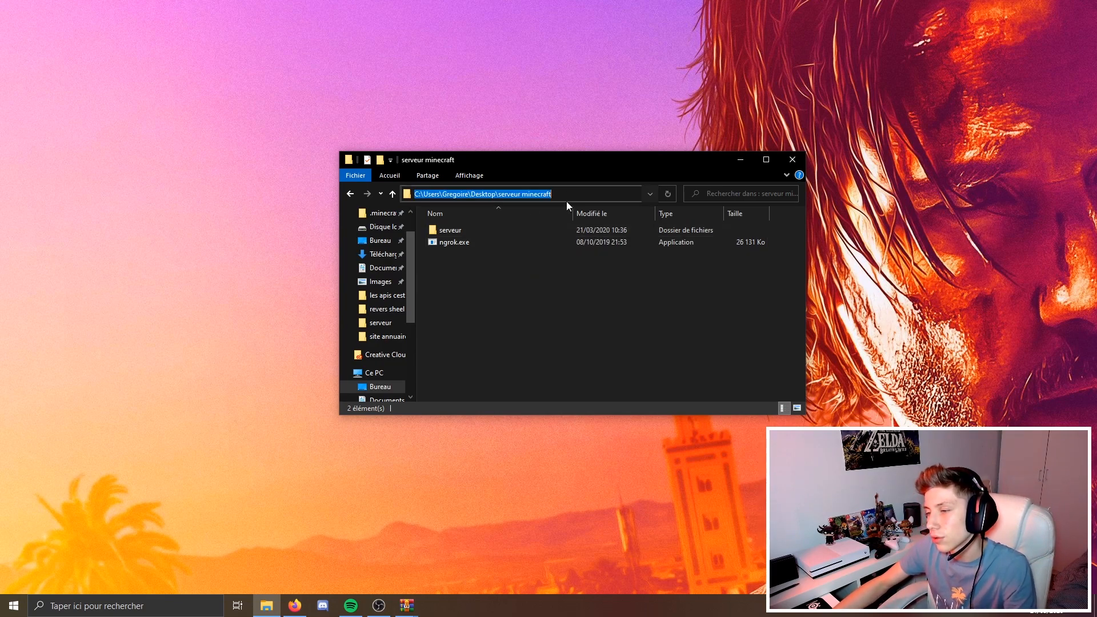
pyautogui.write('cmd')
pyautogui.press('Return')
pyautogui.moveTo(387, 21); pyautogui.dragTo(786, 289)
pyautogui.moveTo(430, 333); pyautogui.dragTo(581, 341)
pyautogui.click(635, 342)
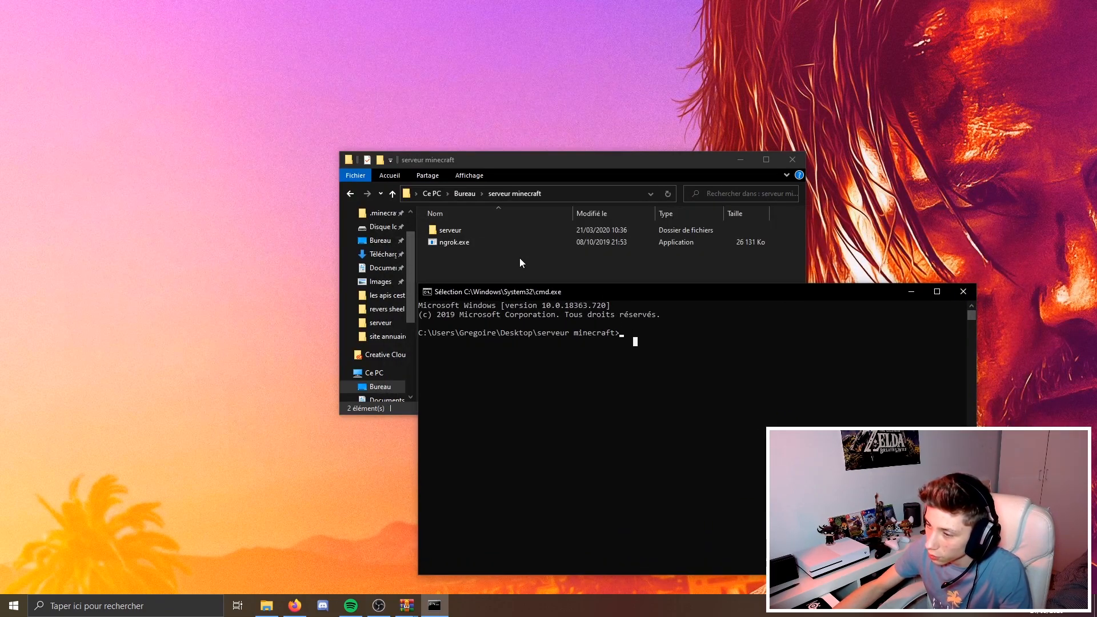
pyautogui.press('Escape')
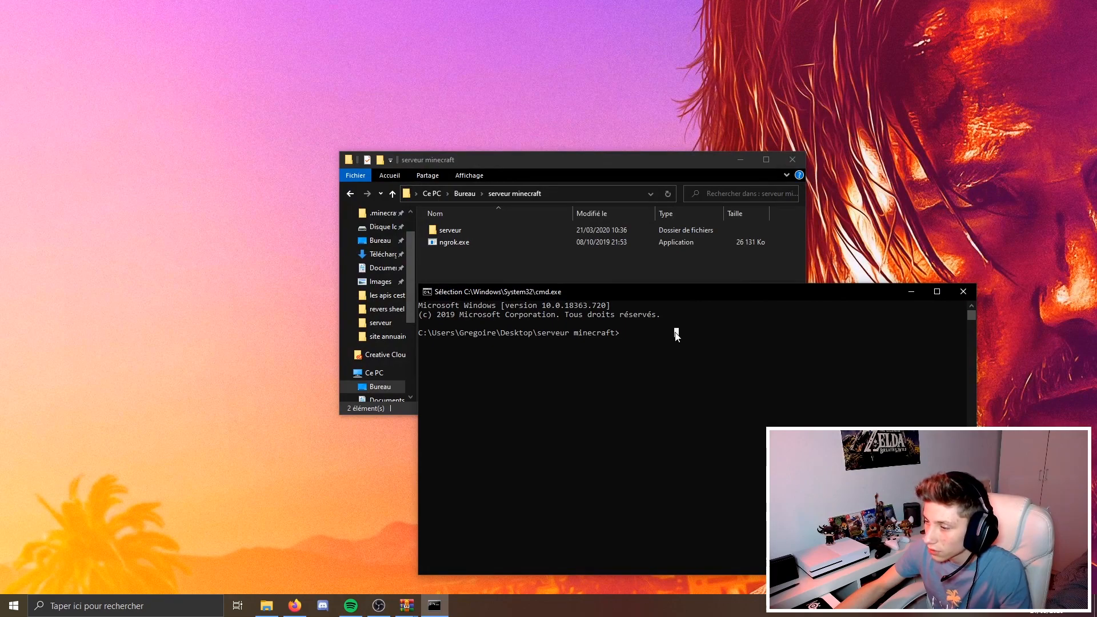
# Try to register the ngrok account by running the copied ./ngrok authtoken command with the account's authtoken.
pyautogui.click(640, 334)
pyautogui.hotkey('ctrl', 'v')
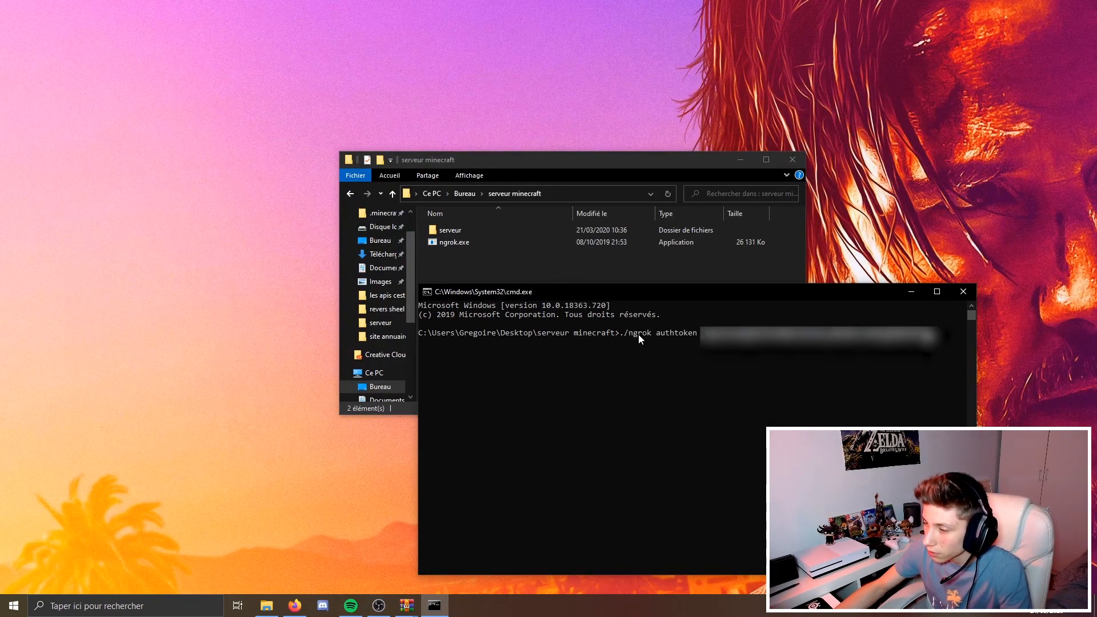
pyautogui.press('Return')
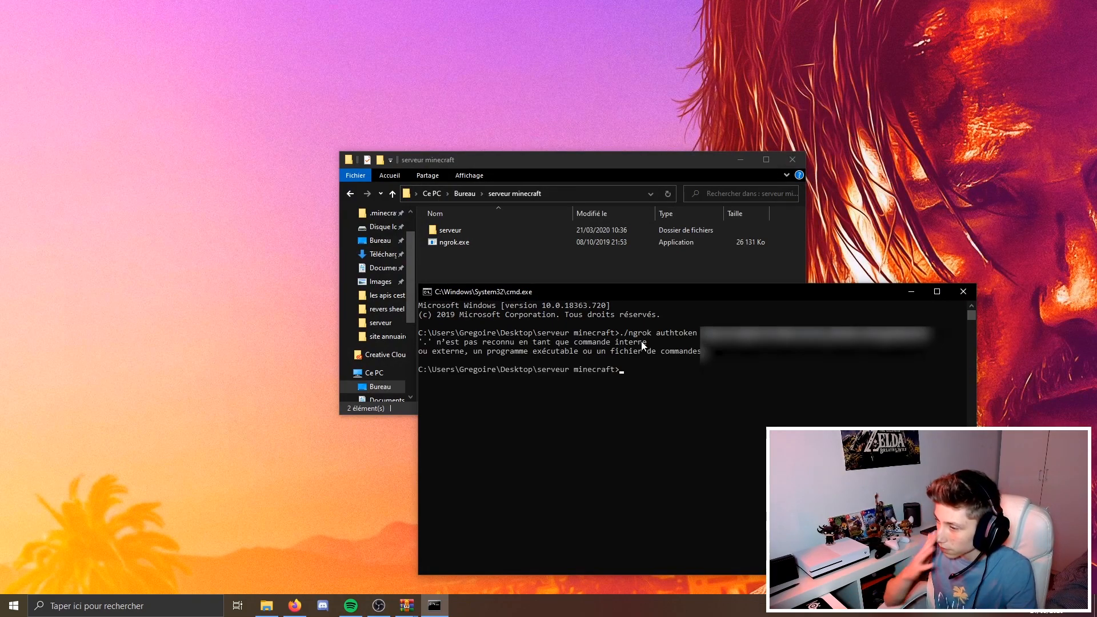
# Run ngrok authtoken with the account's authtoken, leaving out the ./ prefix.
pyautogui.hotkey('ctrl', 'v')
pyautogui.press('Return')
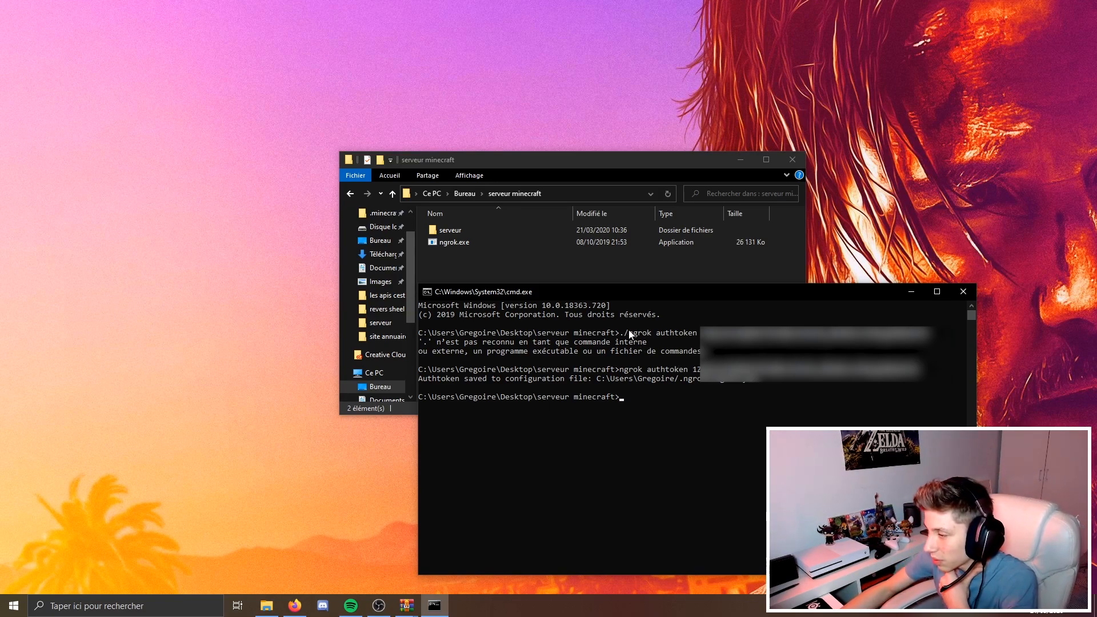
# Compare the two authtoken commands and check the configuration file path in the console, and close the console.
pyautogui.moveTo(628, 334); pyautogui.dragTo(620, 333)
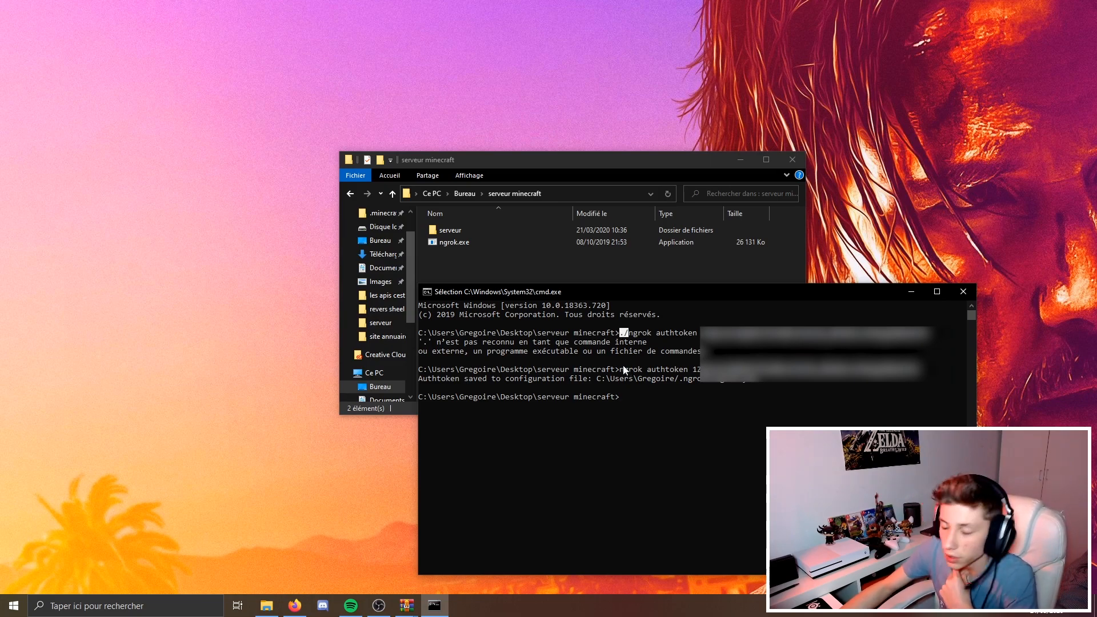
pyautogui.moveTo(622, 369); pyautogui.dragTo(904, 386)
pyautogui.click(905, 385)
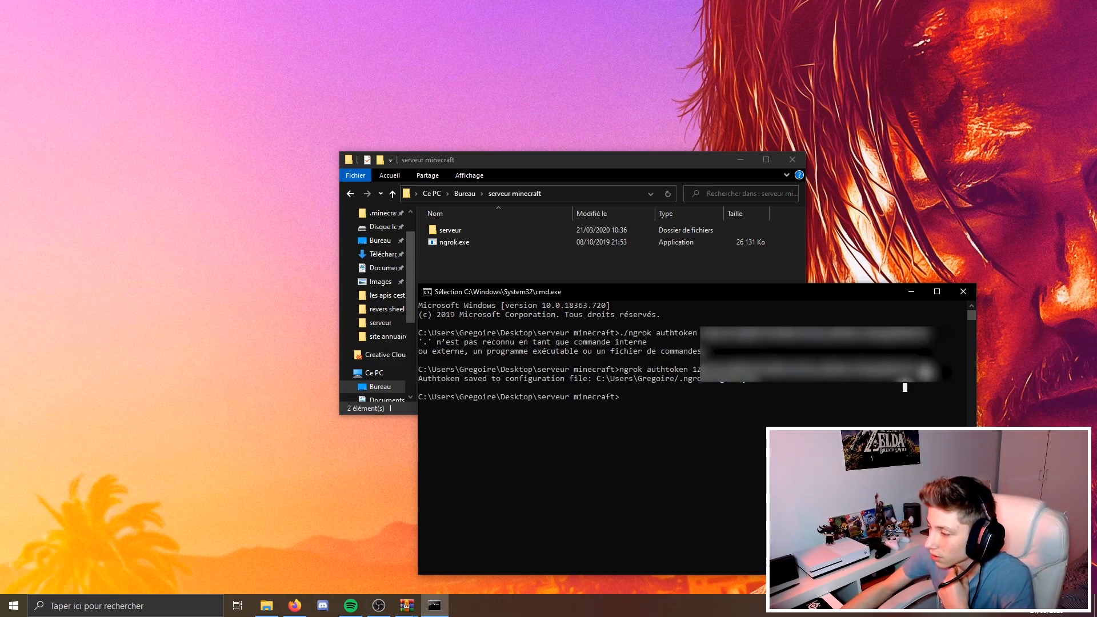
pyautogui.moveTo(479, 380); pyautogui.dragTo(769, 378)
pyautogui.click(768, 378)
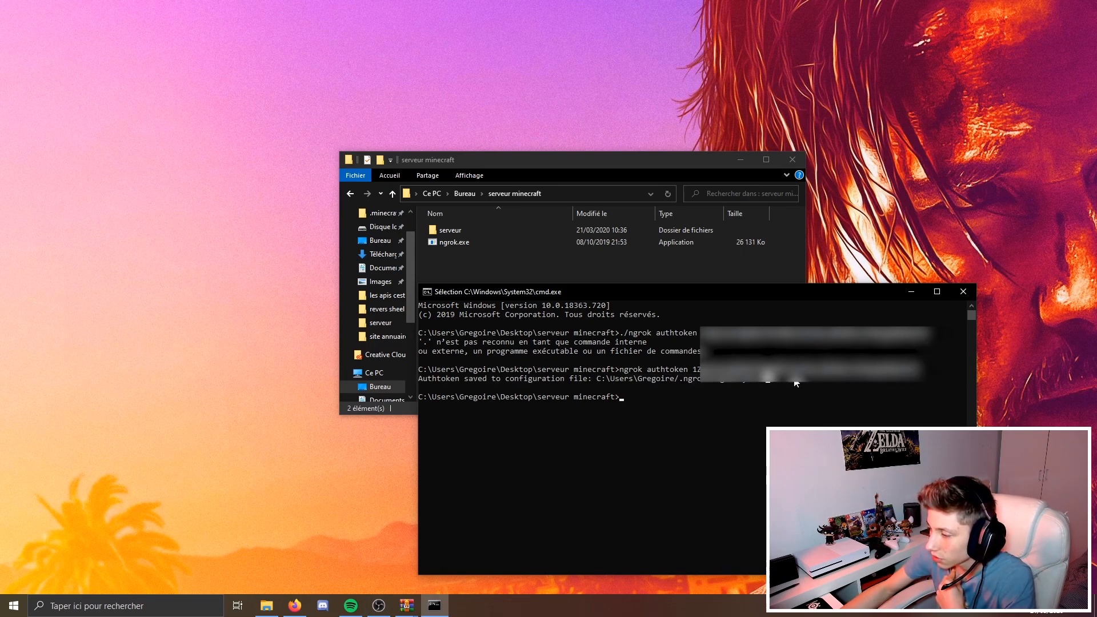
pyautogui.click(963, 292)
# Create a new text document named start_ngrok.bat in the serveur minecraft folder, accepting the extension change.
pyautogui.rightClick(465, 273)
pyautogui.moveTo(572, 453)
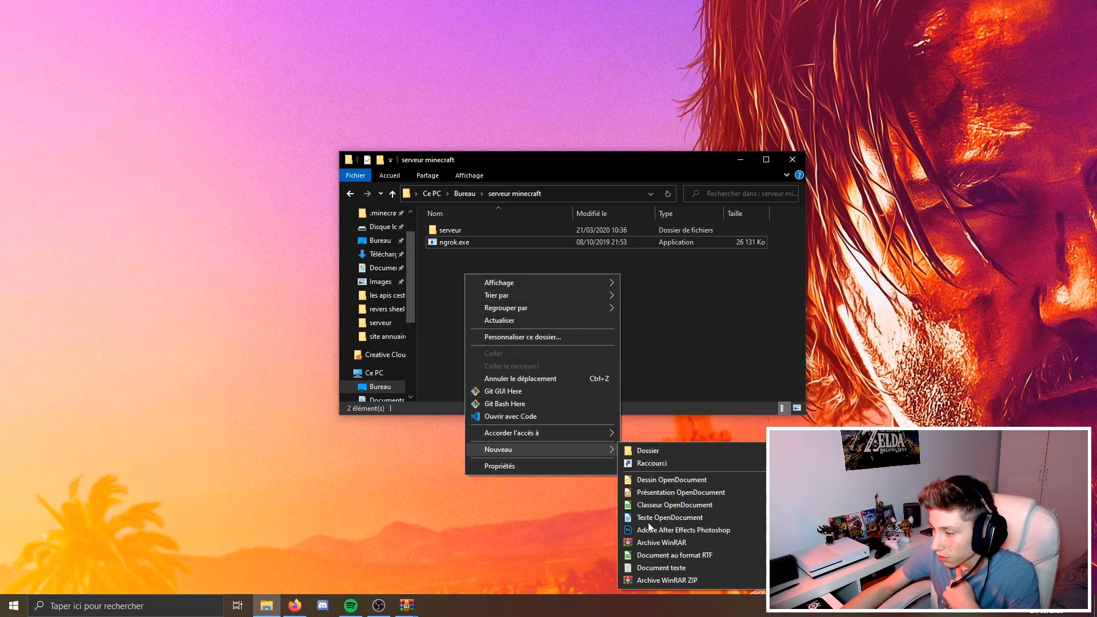
pyautogui.click(662, 569)
pyautogui.write('start_ngrok')
pyautogui.press('BackSpace')
pyautogui.press('BackSpace')
pyautogui.press('BackSpace')
pyautogui.write('ba')
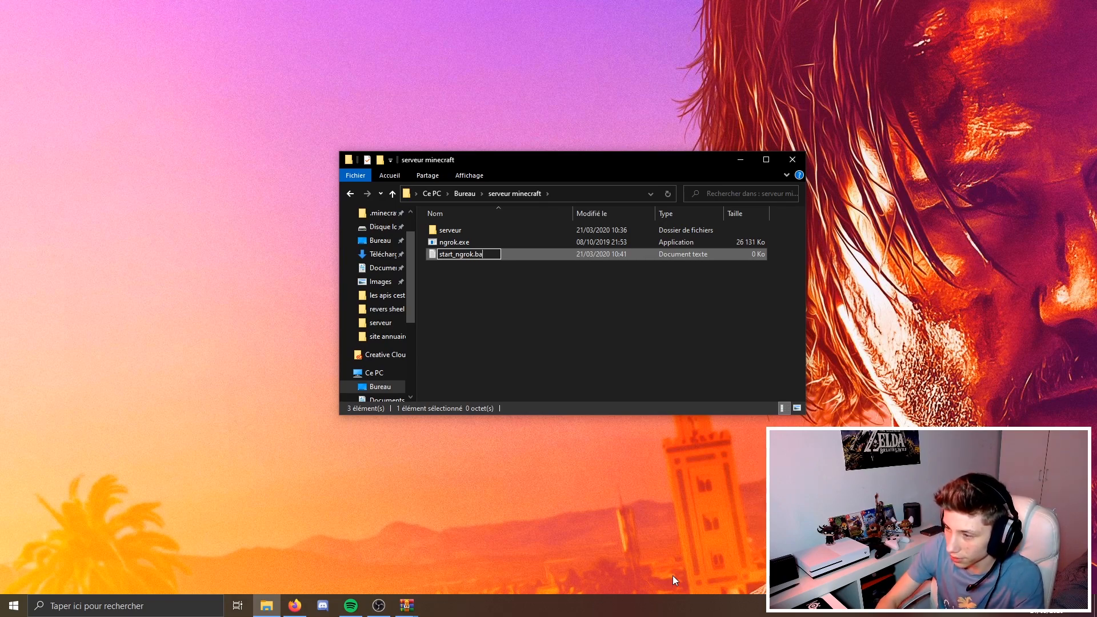
pyautogui.write('t')
pyautogui.press('Return')
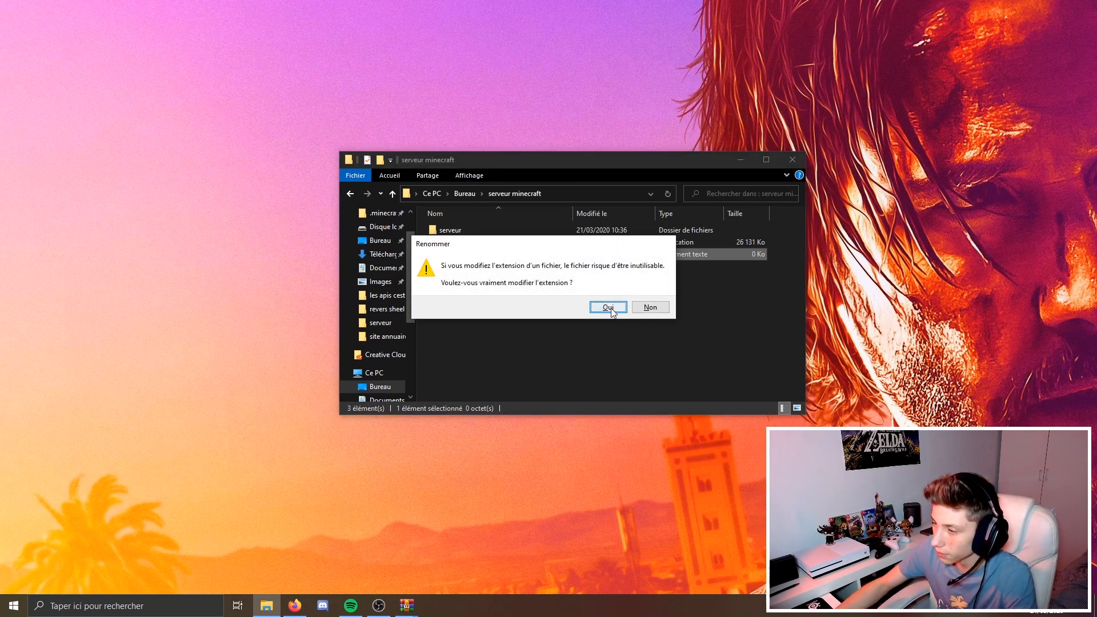
pyautogui.click(608, 307)
# Write the command "ngrok tcp -region=eu 25565" in start_ngrok.bat, save the file and close it.
pyautogui.rightClick(467, 254)
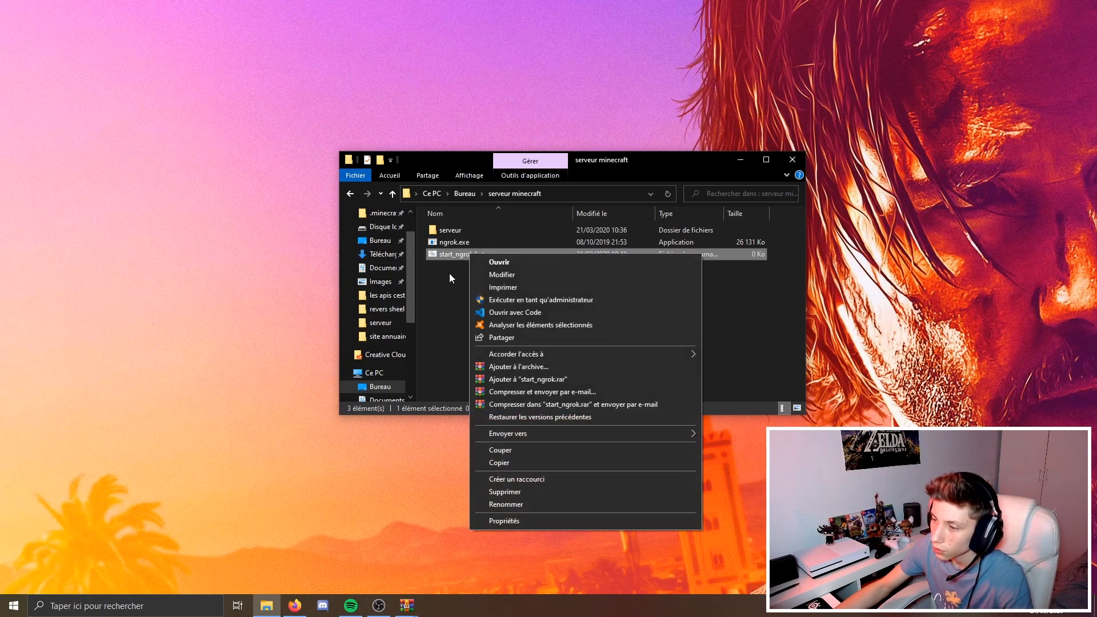
pyautogui.click(506, 274)
pyautogui.write('ngrok tcp -region=eu 25565')
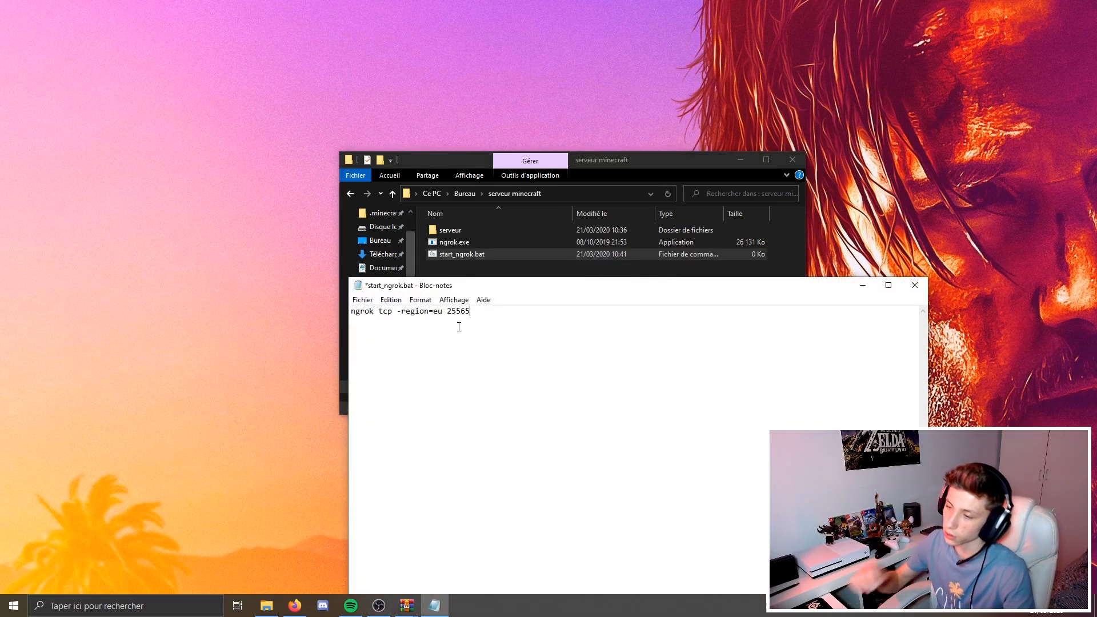
pyautogui.hotkey('ctrl', 's')
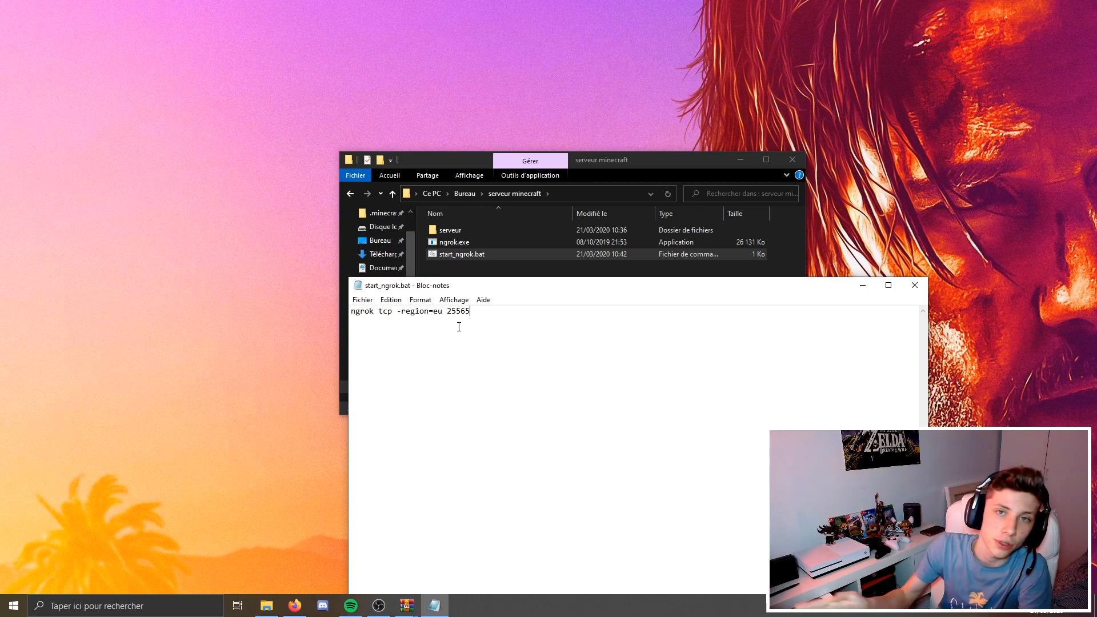
pyautogui.hotkey('ctrl', 's')
pyautogui.click(915, 286)
# Run start_ngrok.bat and copy the TCP forwarding address from the ngrok console, closing the console when done.
pyautogui.doubleClick(474, 253)
pyautogui.moveTo(324, 56); pyautogui.dragTo(588, 199)
pyautogui.moveTo(448, 277); pyautogui.dragTo(749, 288)
pyautogui.click(754, 287)
pyautogui.moveTo(598, 282)
pyautogui.mouseDown()
pyautogui.moveTo(463, 285)
pyautogui.moveTo(595, 278)
pyautogui.mouseUp()
pyautogui.click(463, 279)
pyautogui.click(609, 278)
pyautogui.click(472, 279)
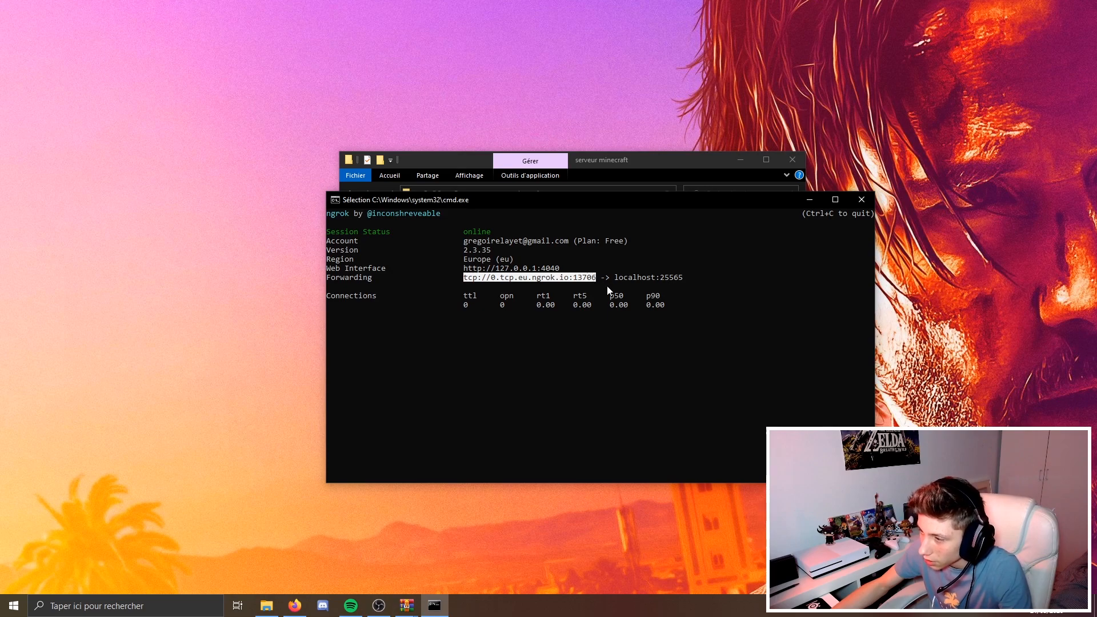
pyautogui.hotkey('ctrl', 'c')
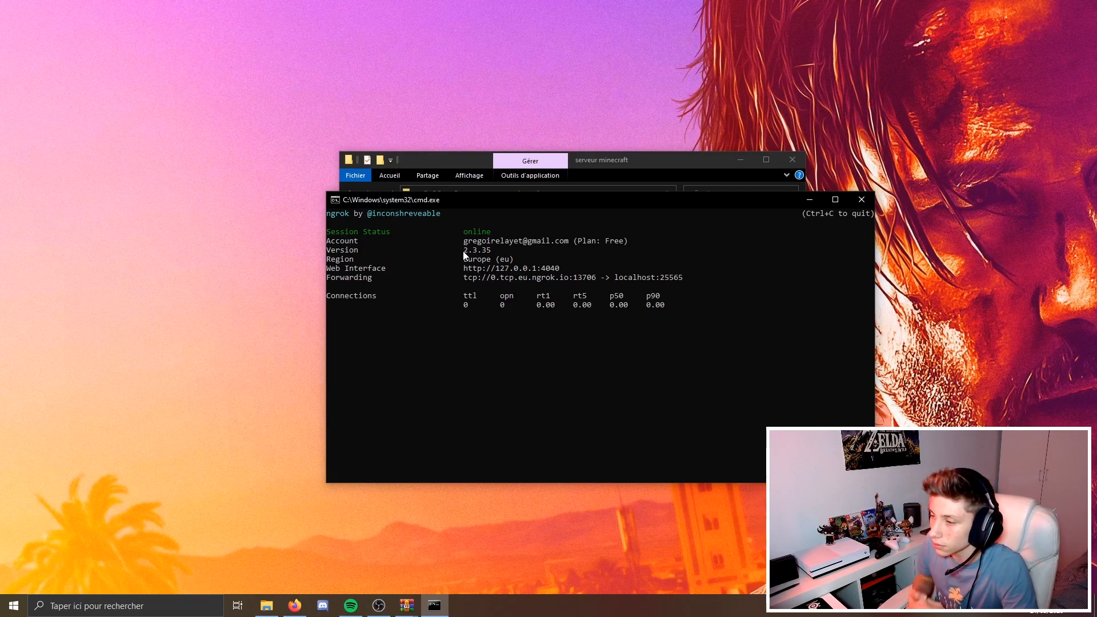
pyautogui.click(862, 199)
pyautogui.click(660, 328)
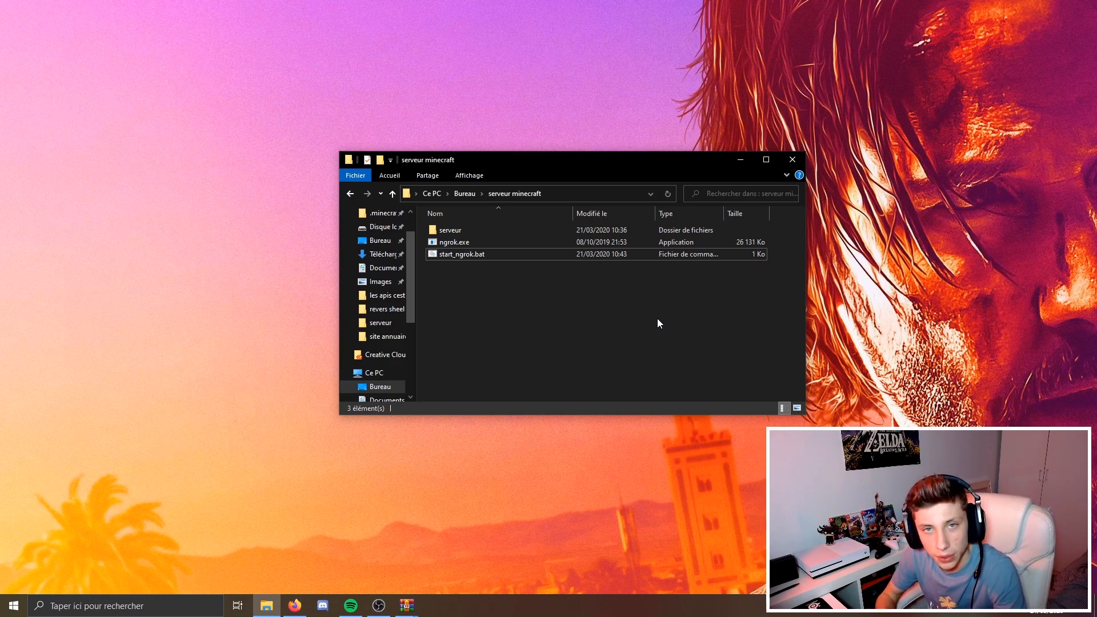
# Run start_ngrok.bat again to compare the forwarding address of the new tunnel, and close the console.
pyautogui.doubleClick(478, 253)
pyautogui.moveTo(335, 69); pyautogui.dragTo(696, 292)
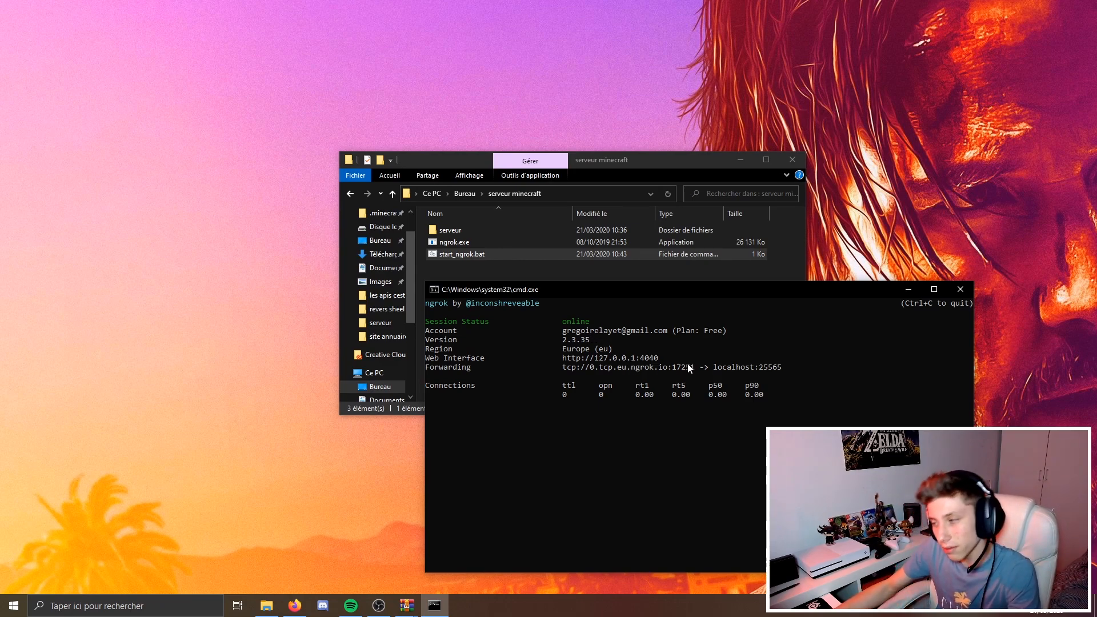
pyautogui.moveTo(698, 367)
pyautogui.mouseDown()
pyautogui.moveTo(566, 369)
pyautogui.moveTo(696, 380)
pyautogui.mouseUp()
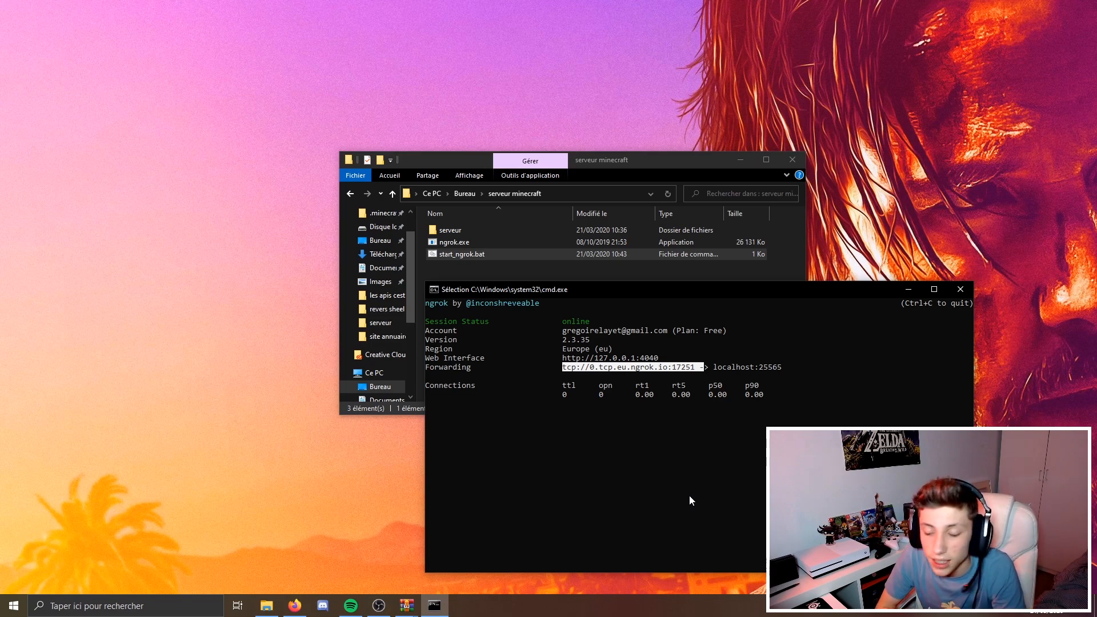
pyautogui.click(958, 282)
pyautogui.moveTo(294, 606)
pyautogui.moveTo(320, 558)
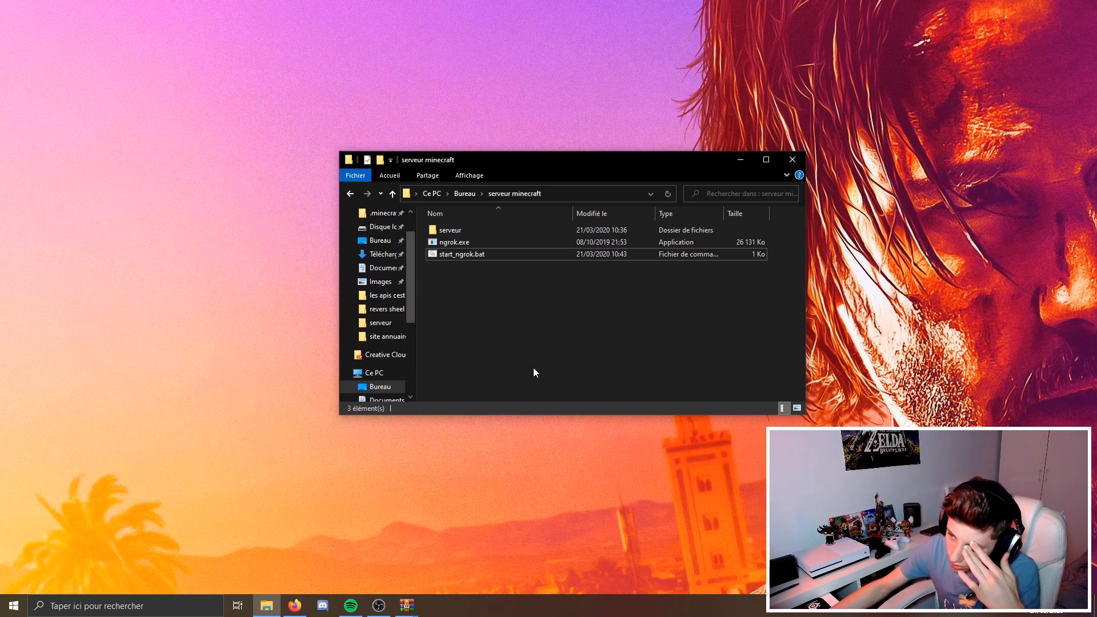
# Paste the webhook.py script into the serveur minecraft folder and open it in Visual Studio Code.
pyautogui.hotkey('ctrl', 'v')
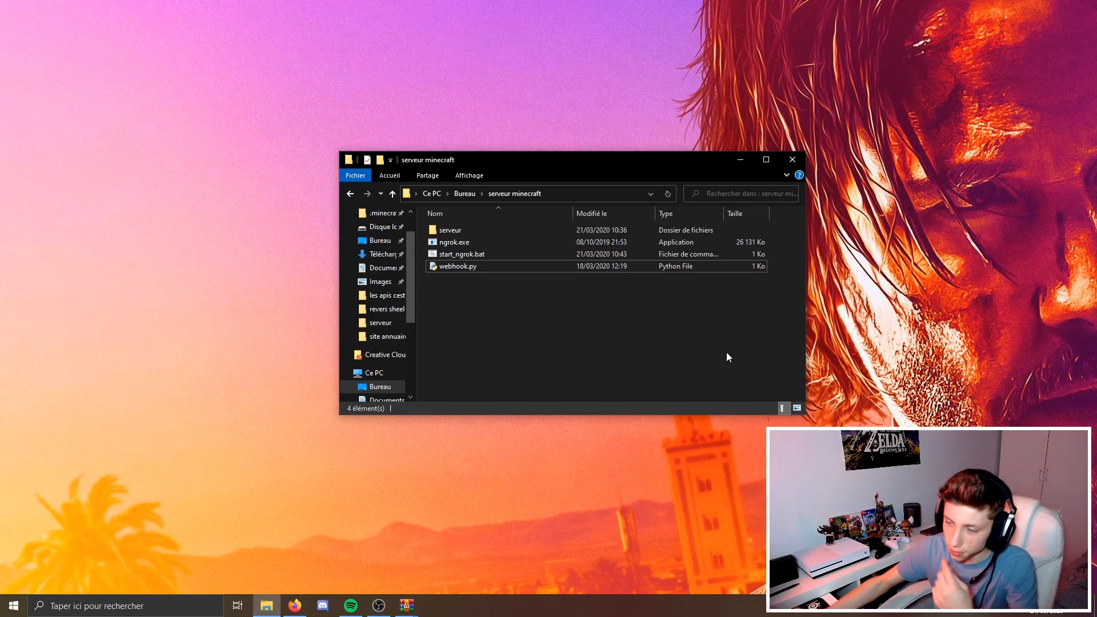
pyautogui.rightClick(476, 266)
pyautogui.click(497, 302)
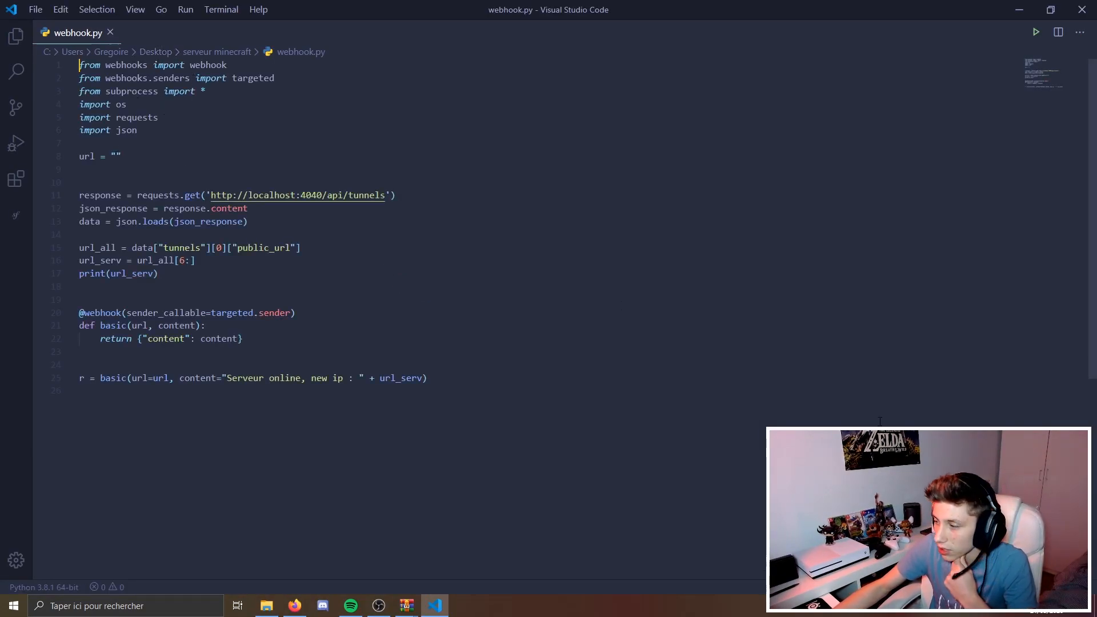
# Examine the import lines at the start of webhook.py to identify the Python modules it needs.
pyautogui.click(291, 132)
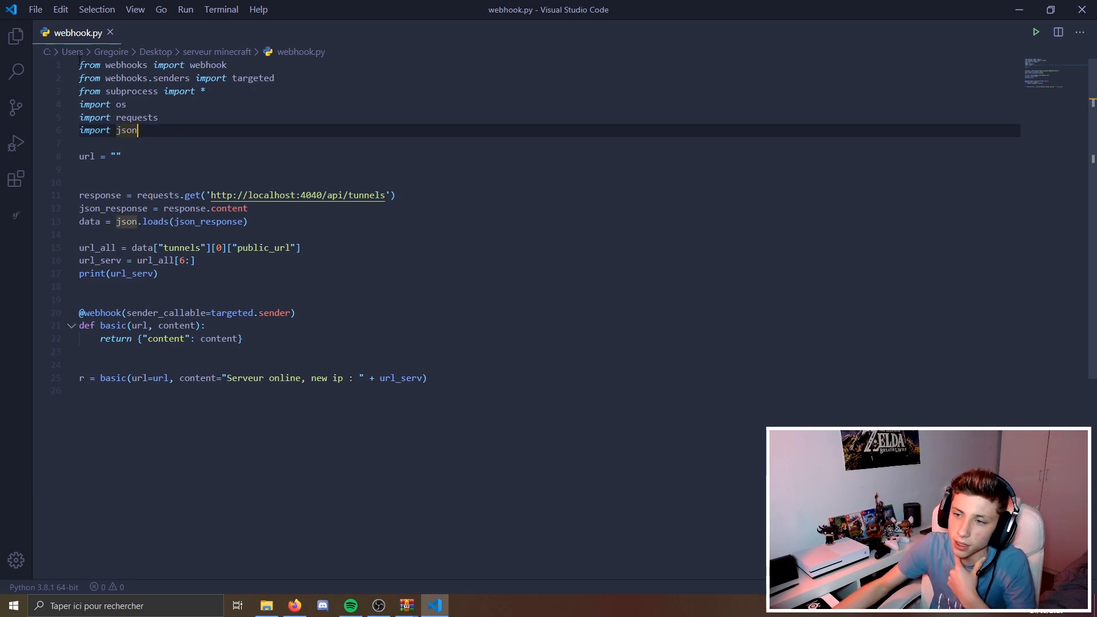
pyautogui.moveTo(167, 131); pyautogui.dragTo(72, 93)
pyautogui.moveTo(136, 106); pyautogui.dragTo(73, 93)
pyautogui.moveTo(150, 132); pyautogui.dragTo(47, 128)
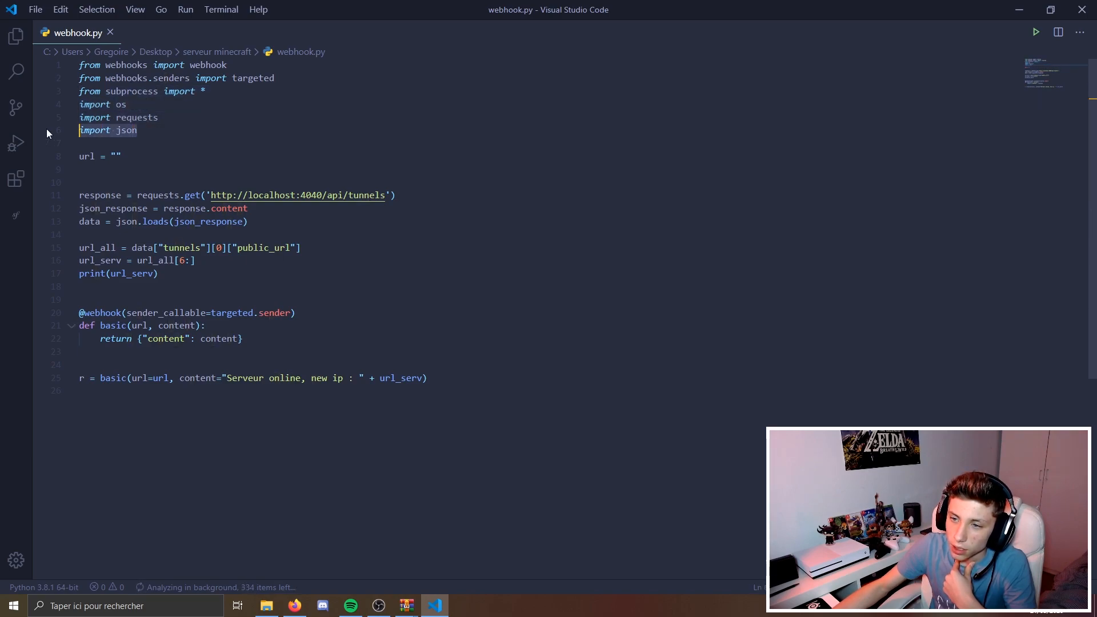
pyautogui.click(239, 122)
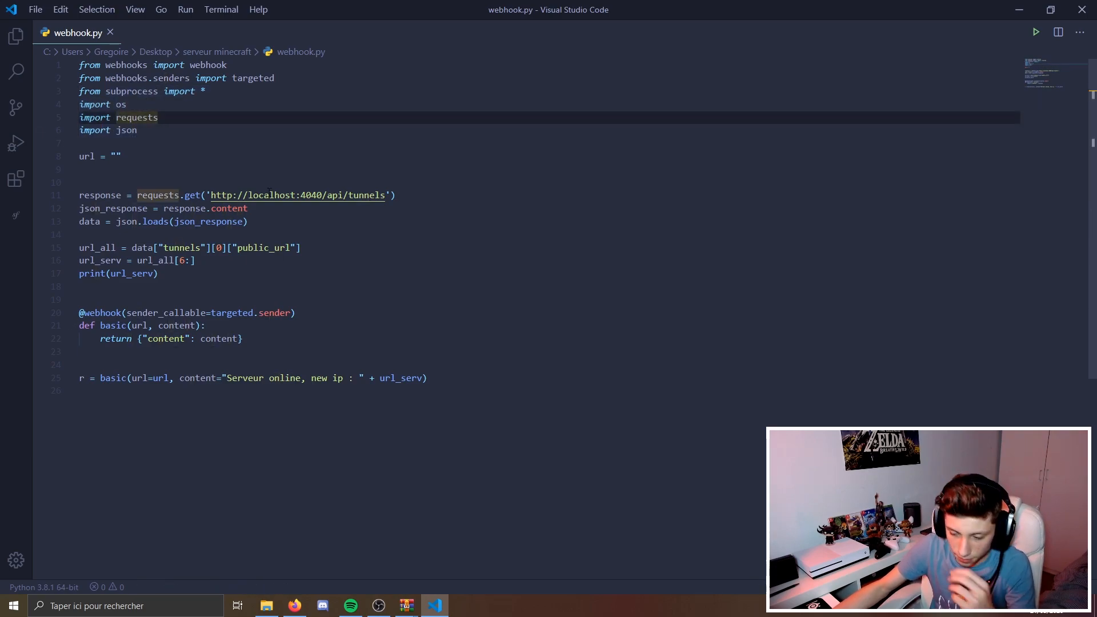
pyautogui.click(267, 606)
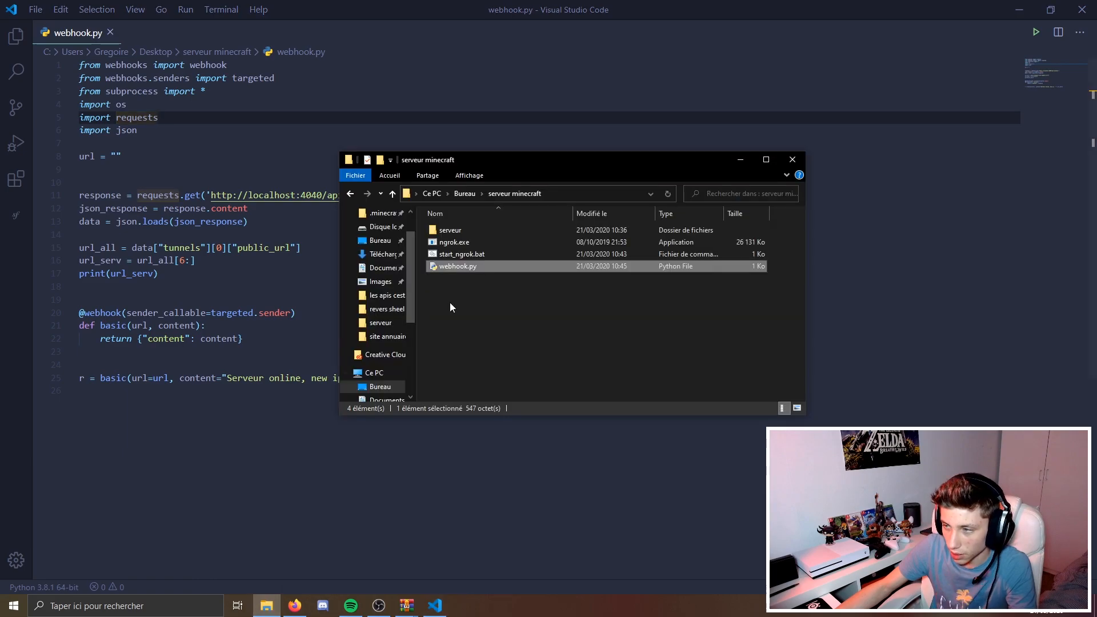
pyautogui.click(567, 196)
pyautogui.write('cm')
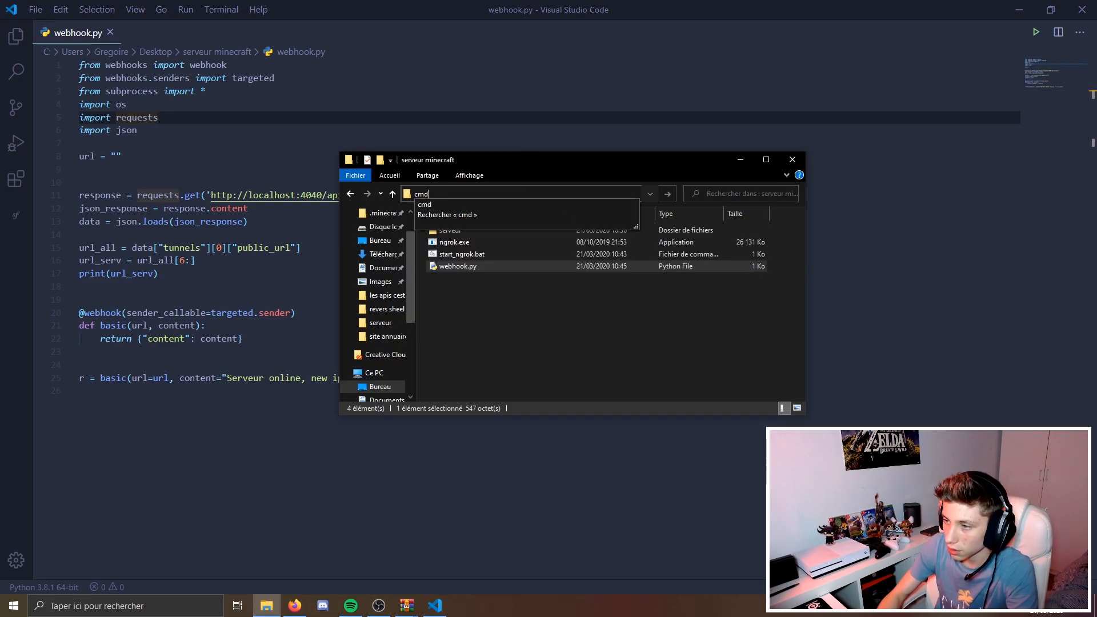
pyautogui.press('Escape')
# In a new Windows command prompt, run pip install for webhooks and requests, and try it for webhooks.senders.
pyautogui.click(106, 608)
pyautogui.write('cm')
pyautogui.press('Return')
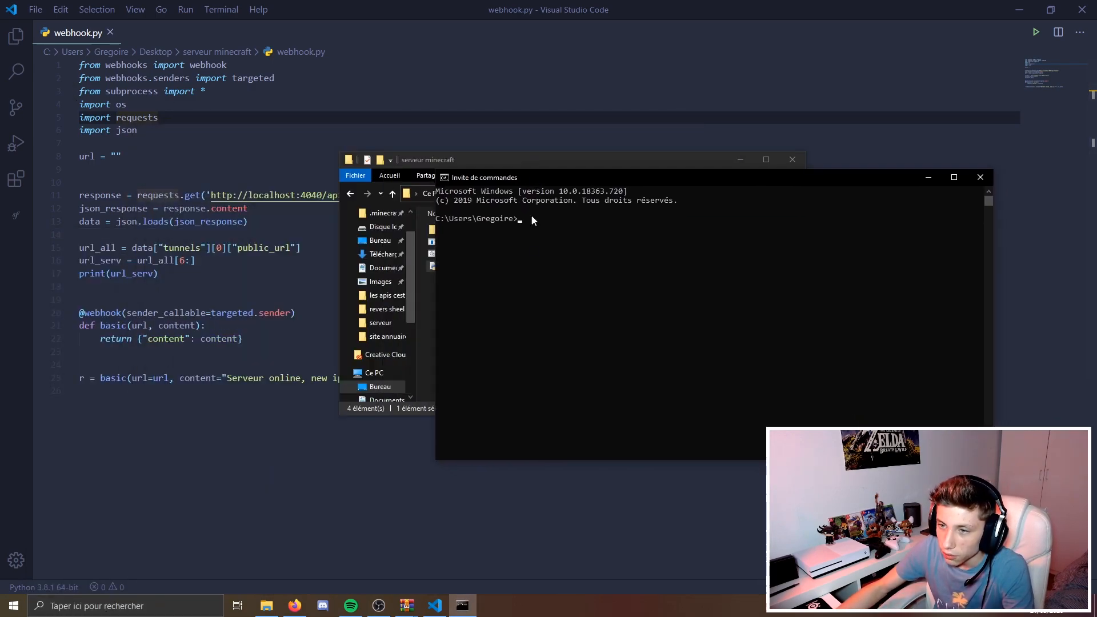
pyautogui.click(537, 222)
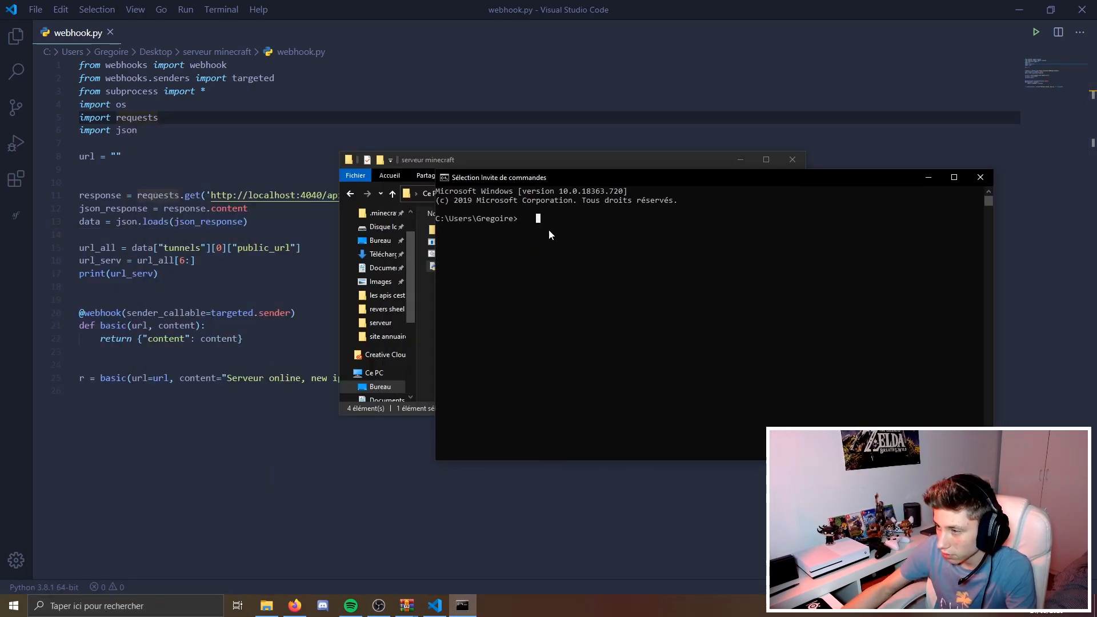
pyautogui.write('pip install')
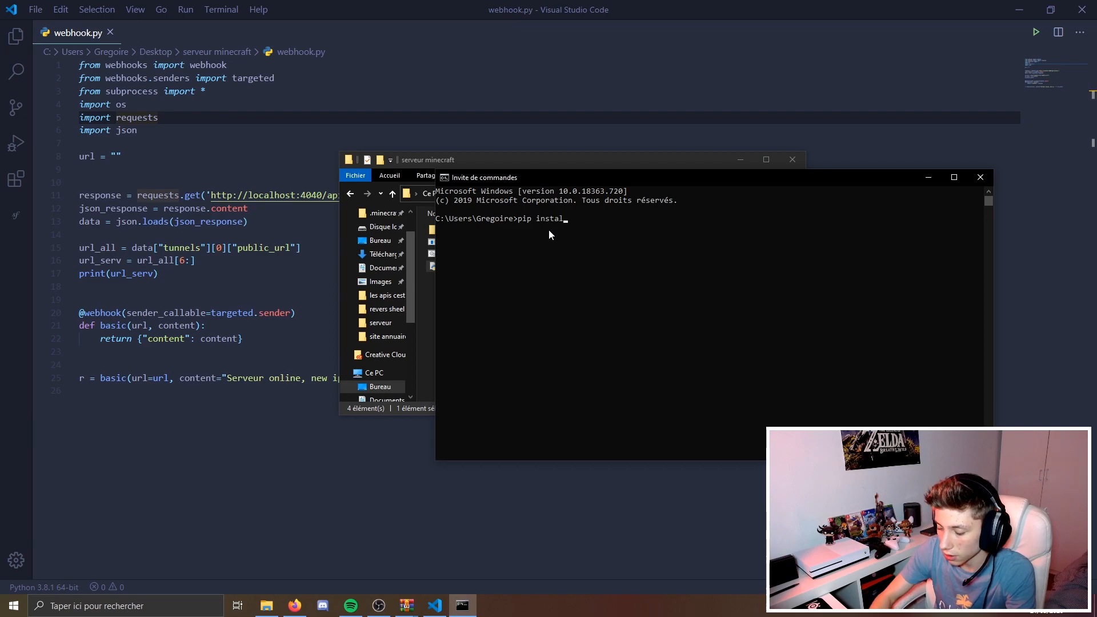
pyautogui.write(' webhooks')
pyautogui.press('Return')
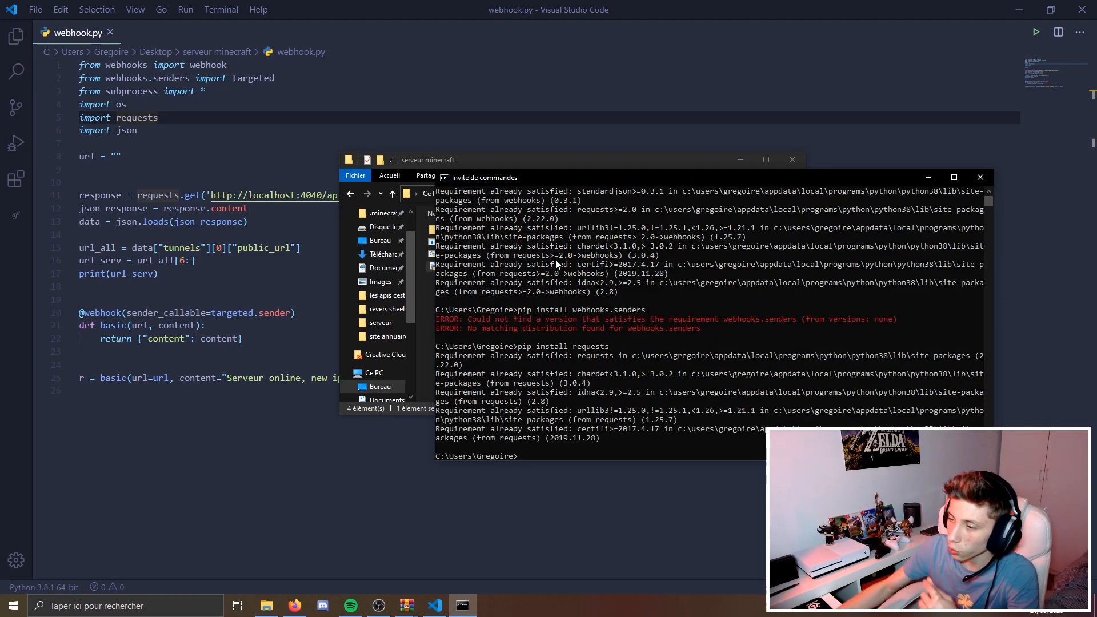
# Review the pip install commands and their output in the command prompt, and close it.
pyautogui.moveTo(519, 312); pyautogui.dragTo(599, 316)
pyautogui.click(726, 332)
pyautogui.click(612, 328)
pyautogui.click(629, 337)
pyautogui.moveTo(519, 346); pyautogui.dragTo(642, 347)
pyautogui.scroll(4, 643, 347)
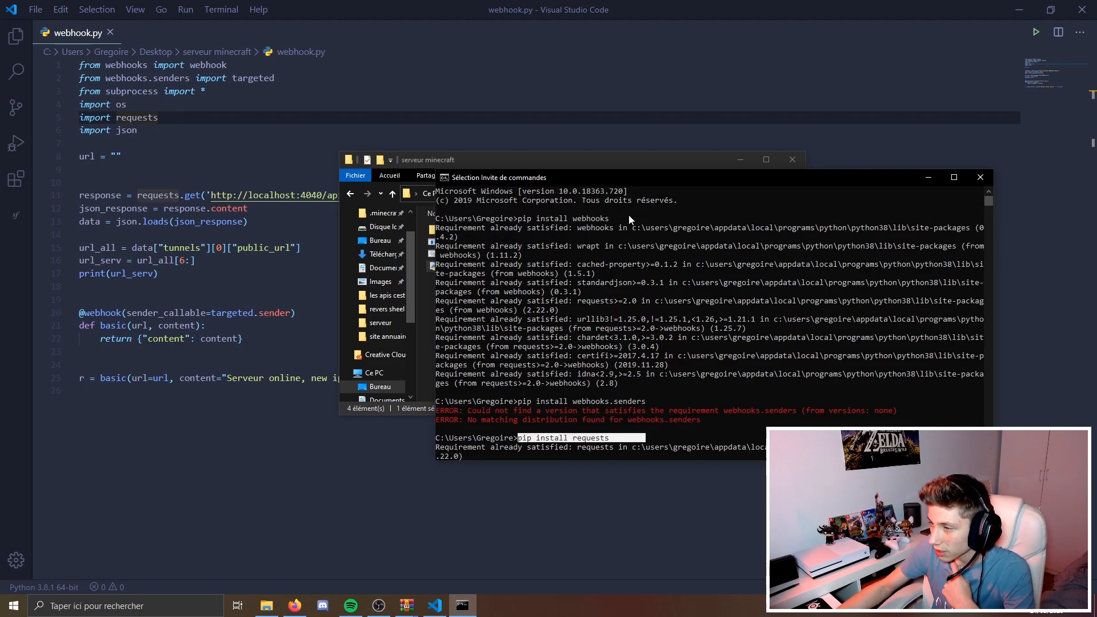
pyautogui.moveTo(607, 217); pyautogui.dragTo(529, 217)
pyautogui.click(545, 215)
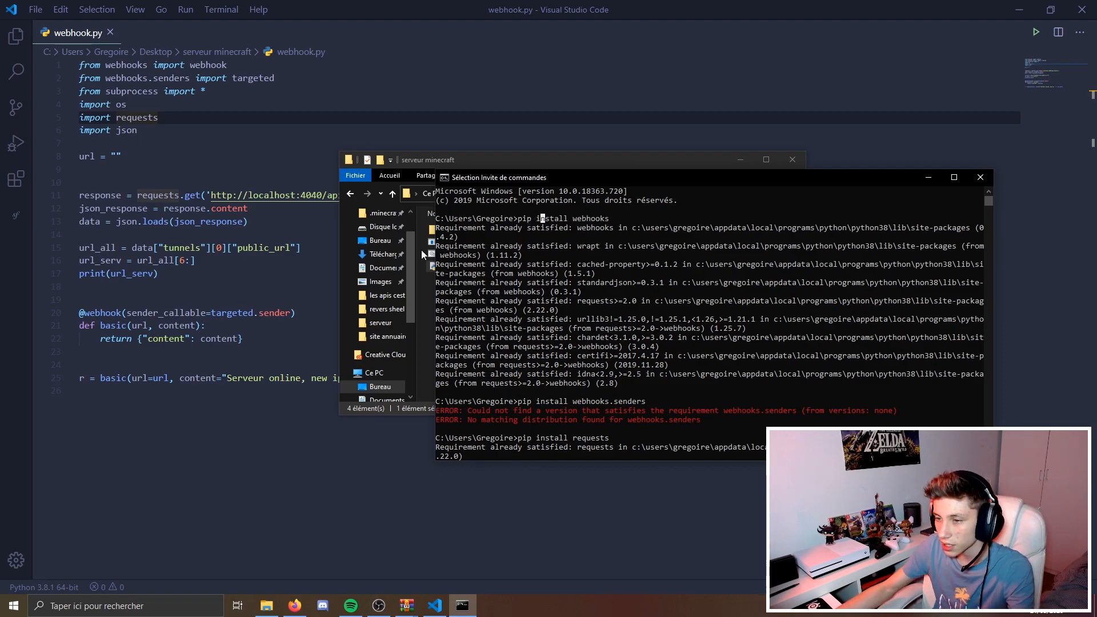
pyautogui.click(979, 177)
# Examine the empty url variable and the tunnel request code in webhook.py, and minimize the editor.
pyautogui.click(304, 209)
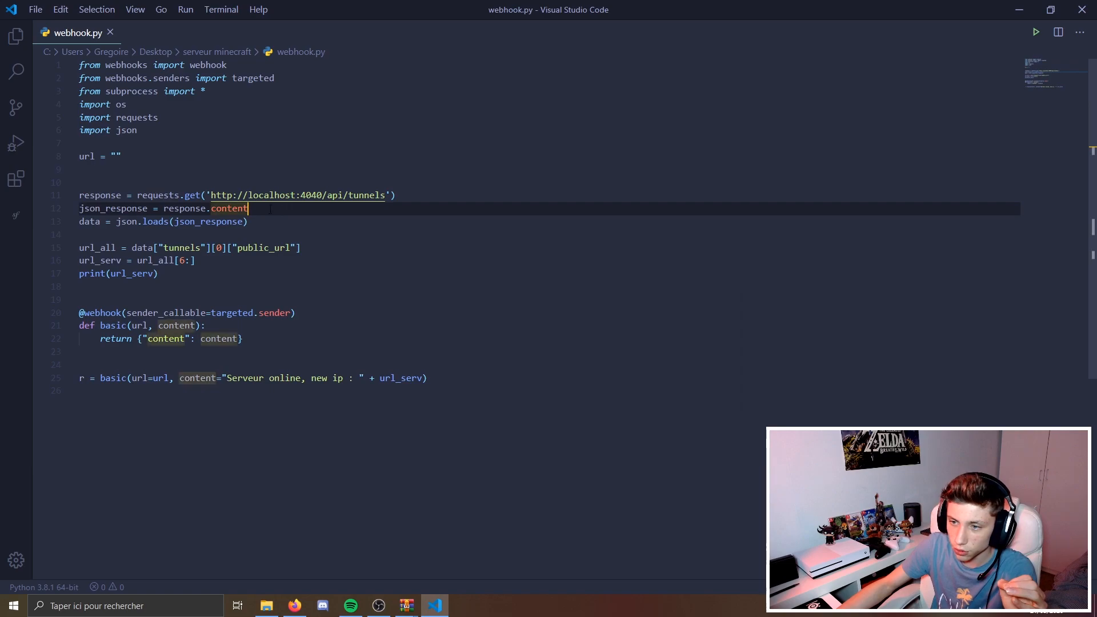
pyautogui.click(117, 156)
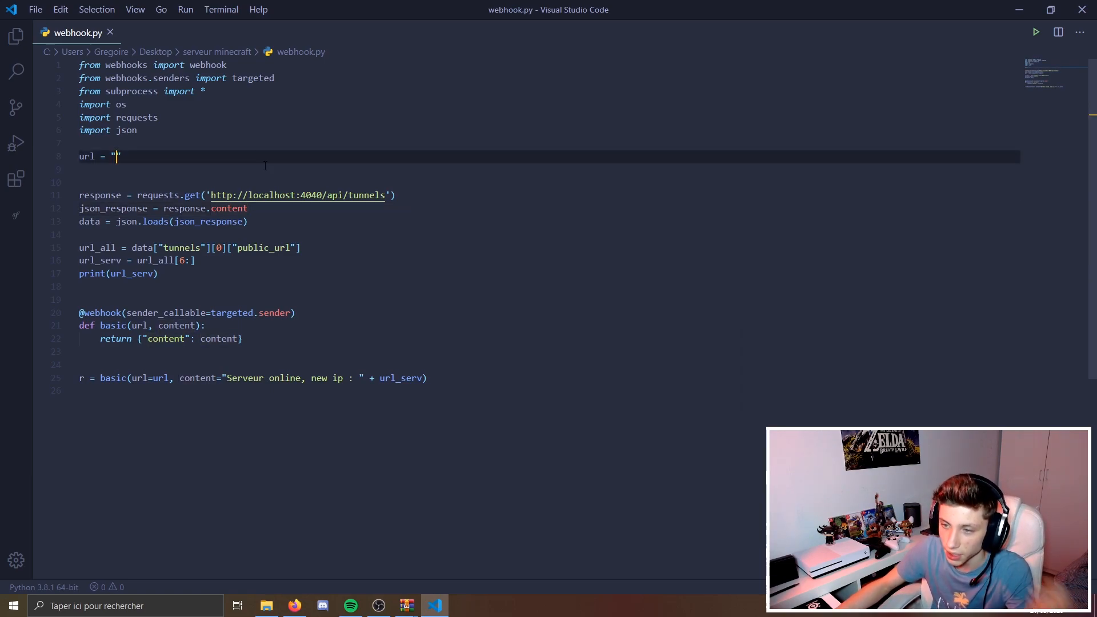
pyautogui.rightClick(246, 222)
pyautogui.press('Escape')
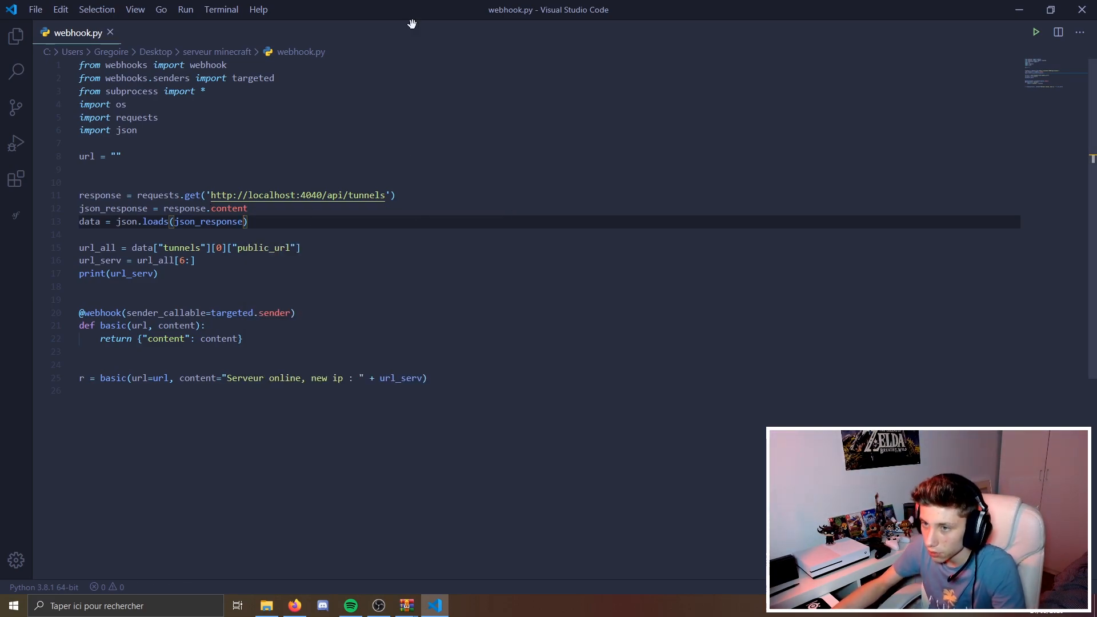
pyautogui.click(1011, 9)
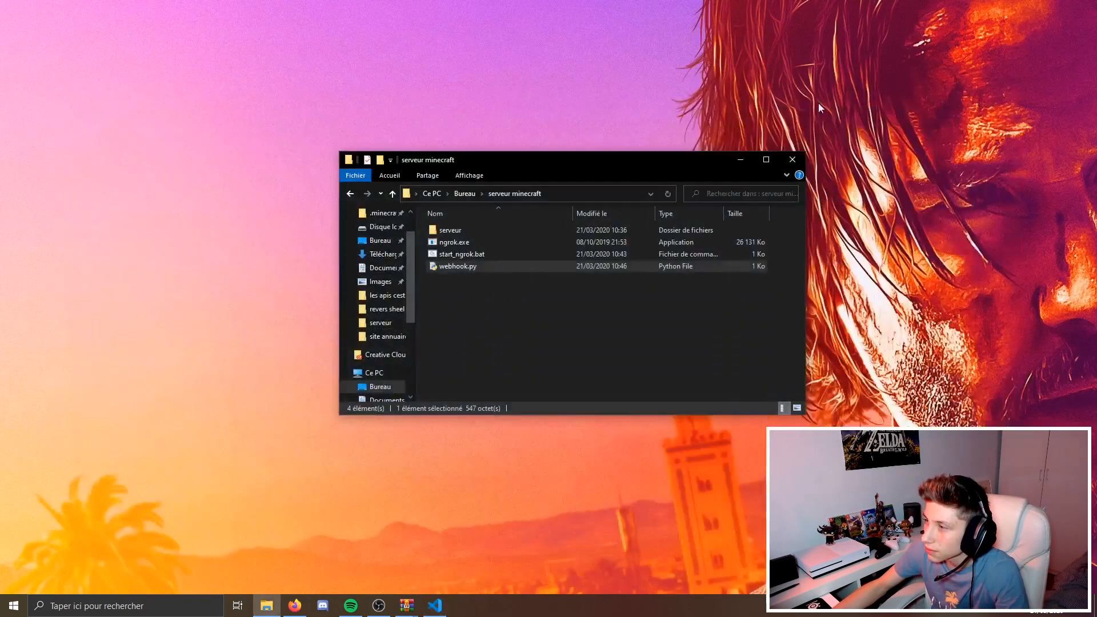
# Start the tunnel with start_ngrok.bat and run the webhook.py script from the serveur minecraft folder.
pyautogui.doubleClick(492, 252)
pyautogui.moveTo(400, 152); pyautogui.dragTo(769, 39)
pyautogui.doubleClick(492, 266)
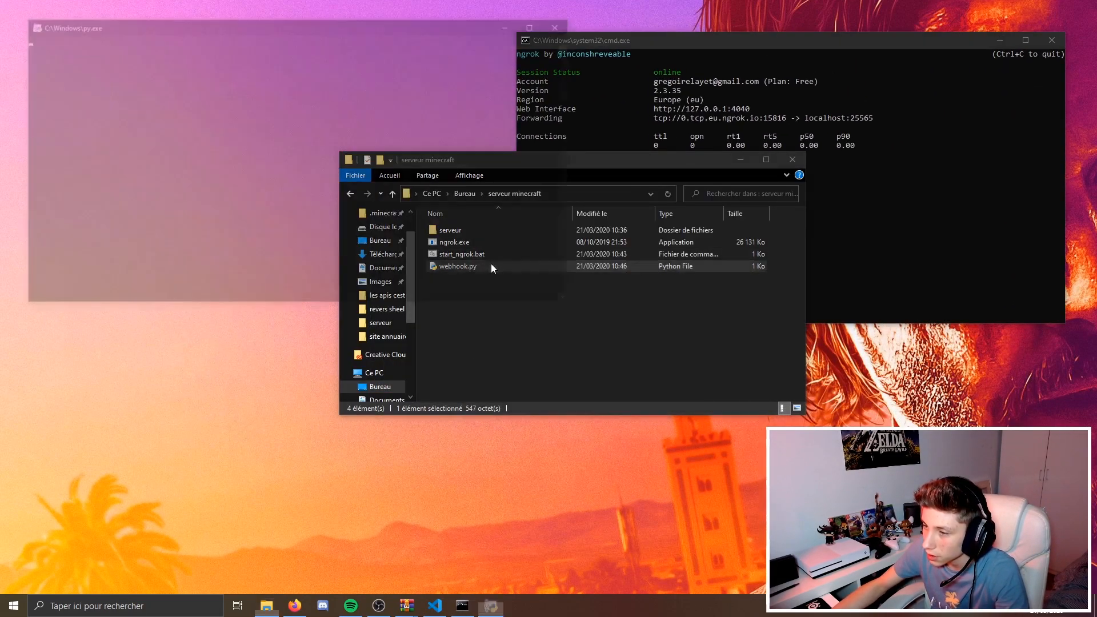
pyautogui.click(648, 351)
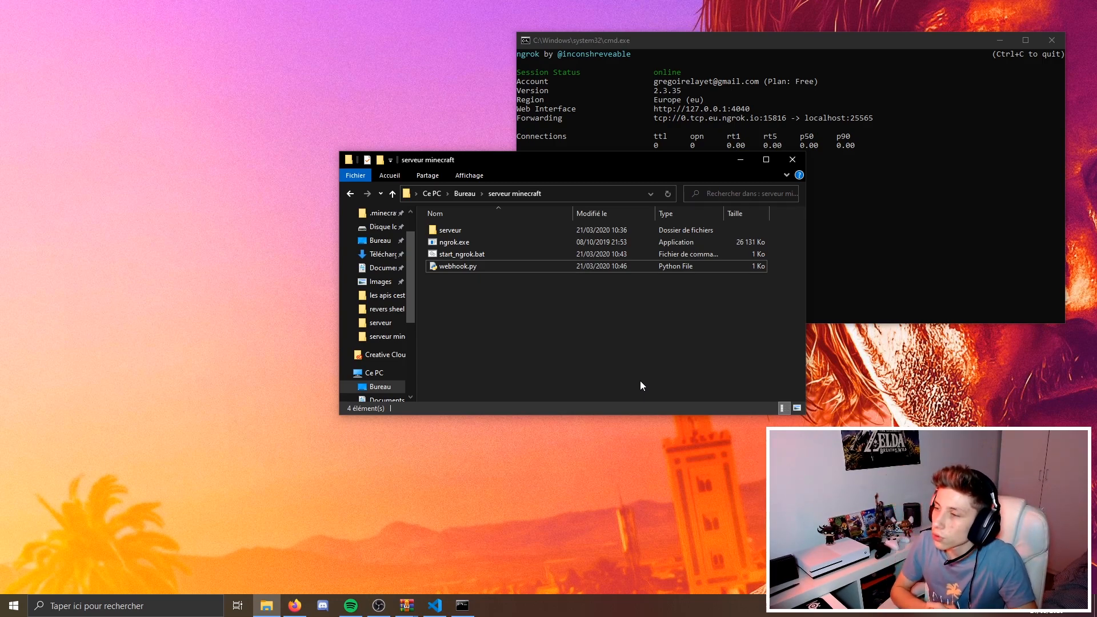
# Start the Minecraft server with start.bat from the serveur folder and place the ngrok console beside its console.
pyautogui.doubleClick(451, 230)
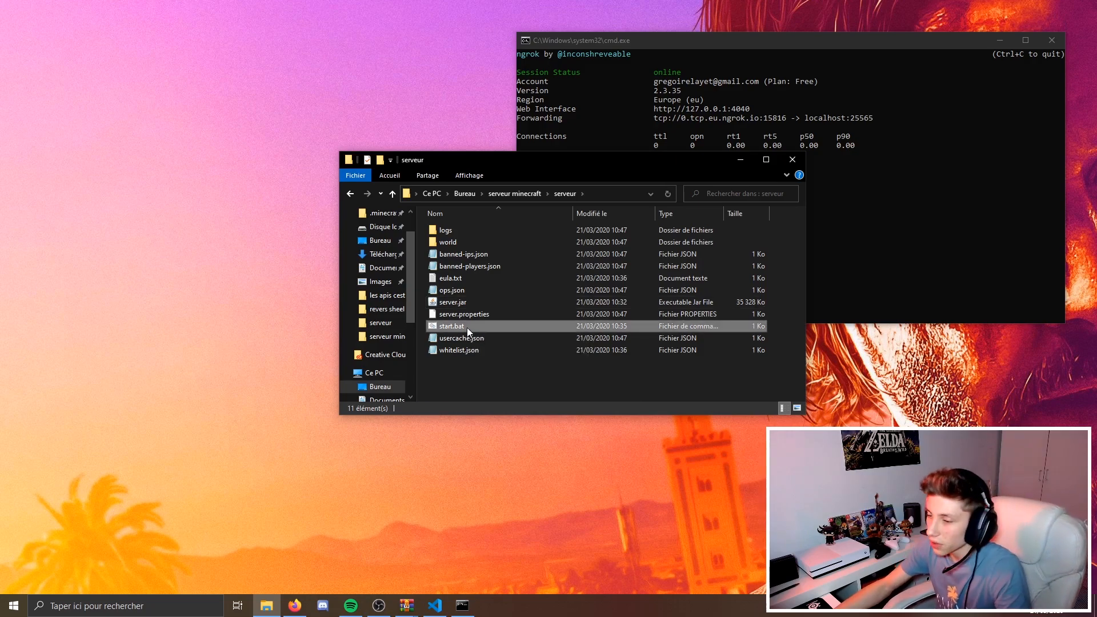
pyautogui.doubleClick(468, 327)
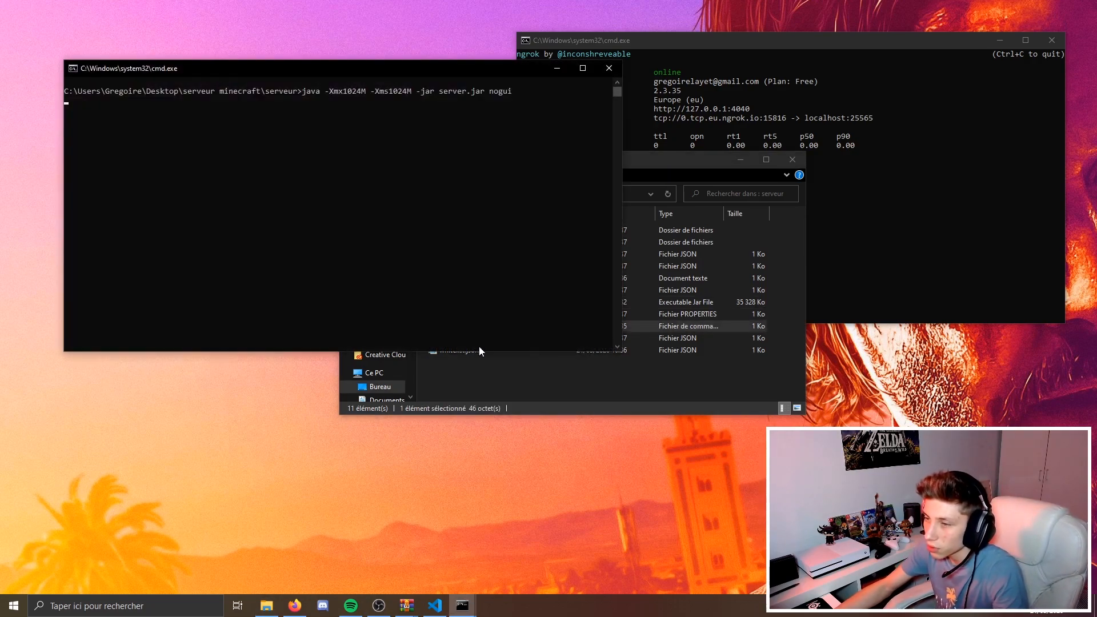
pyautogui.click(846, 248)
pyautogui.moveTo(612, 43); pyautogui.dragTo(600, 74)
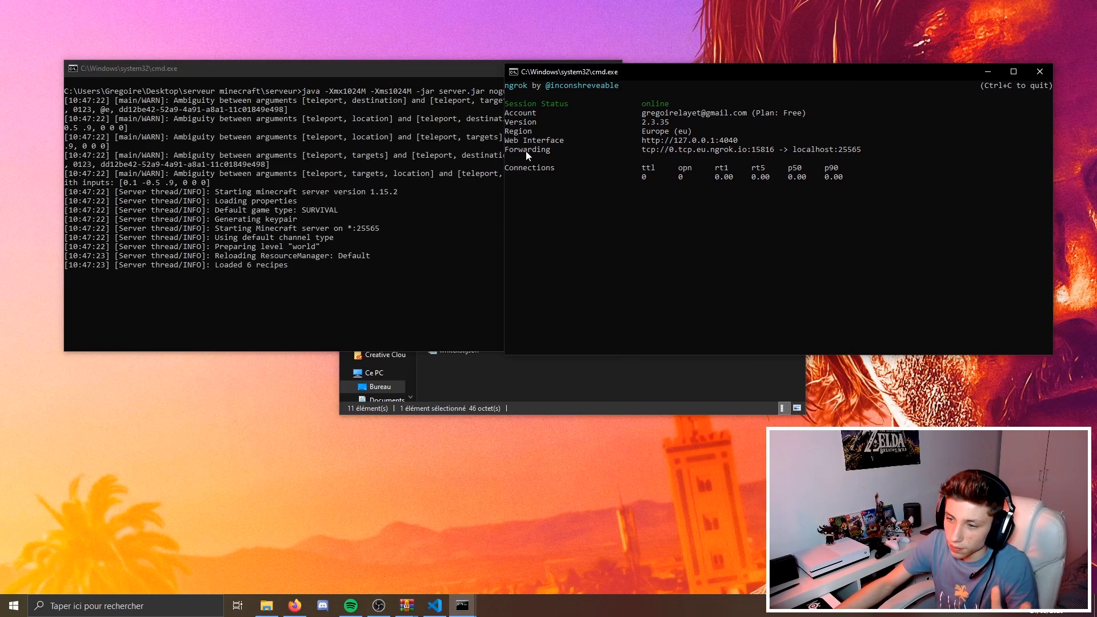
# Check the startup log in the server console and highlight the TCP forwarding address in the ngrok console.
pyautogui.click(337, 285)
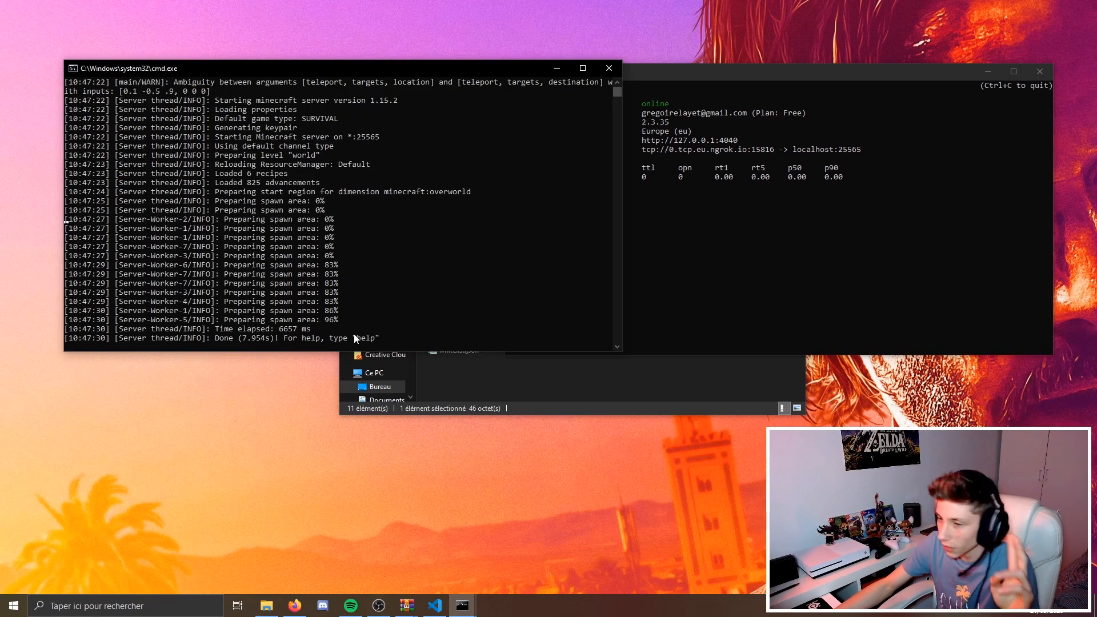
pyautogui.click(496, 328)
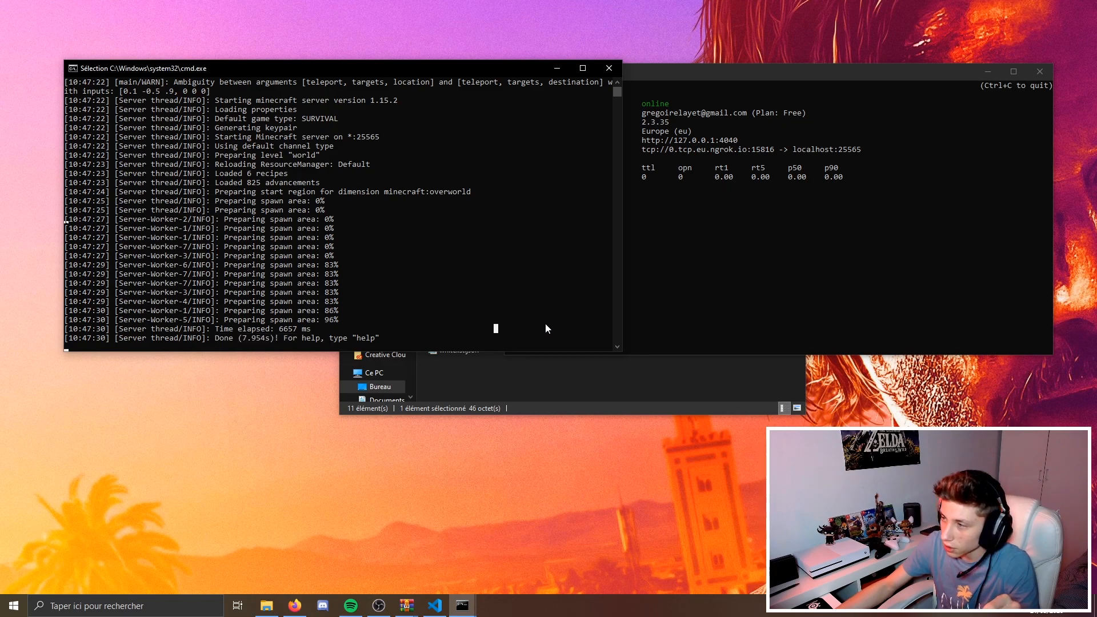
pyautogui.click(697, 311)
pyautogui.moveTo(643, 150); pyautogui.dragTo(776, 146)
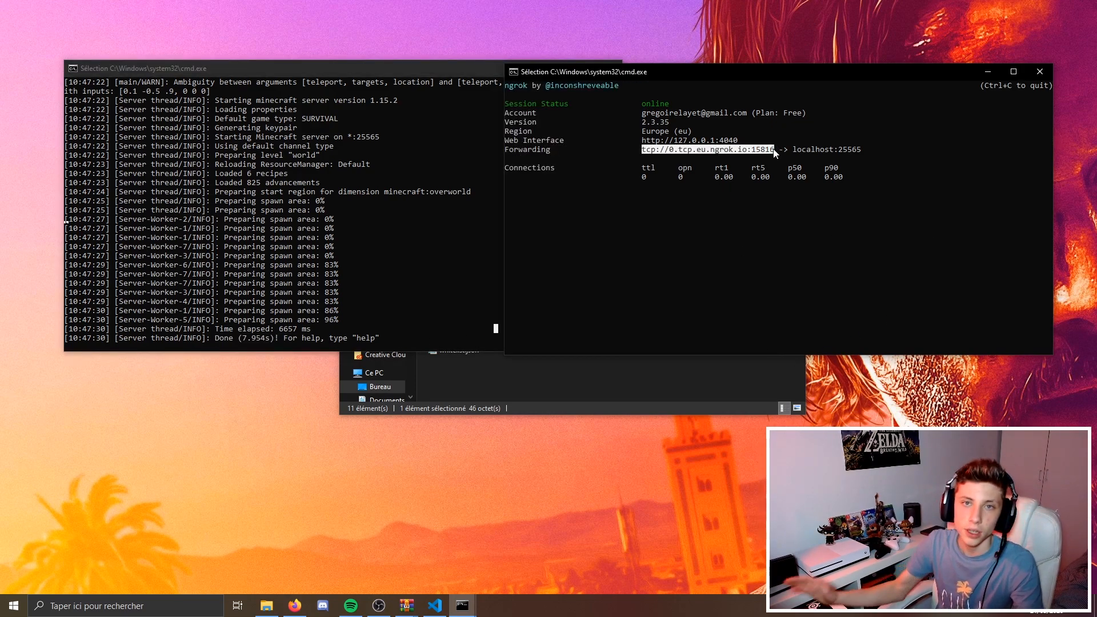